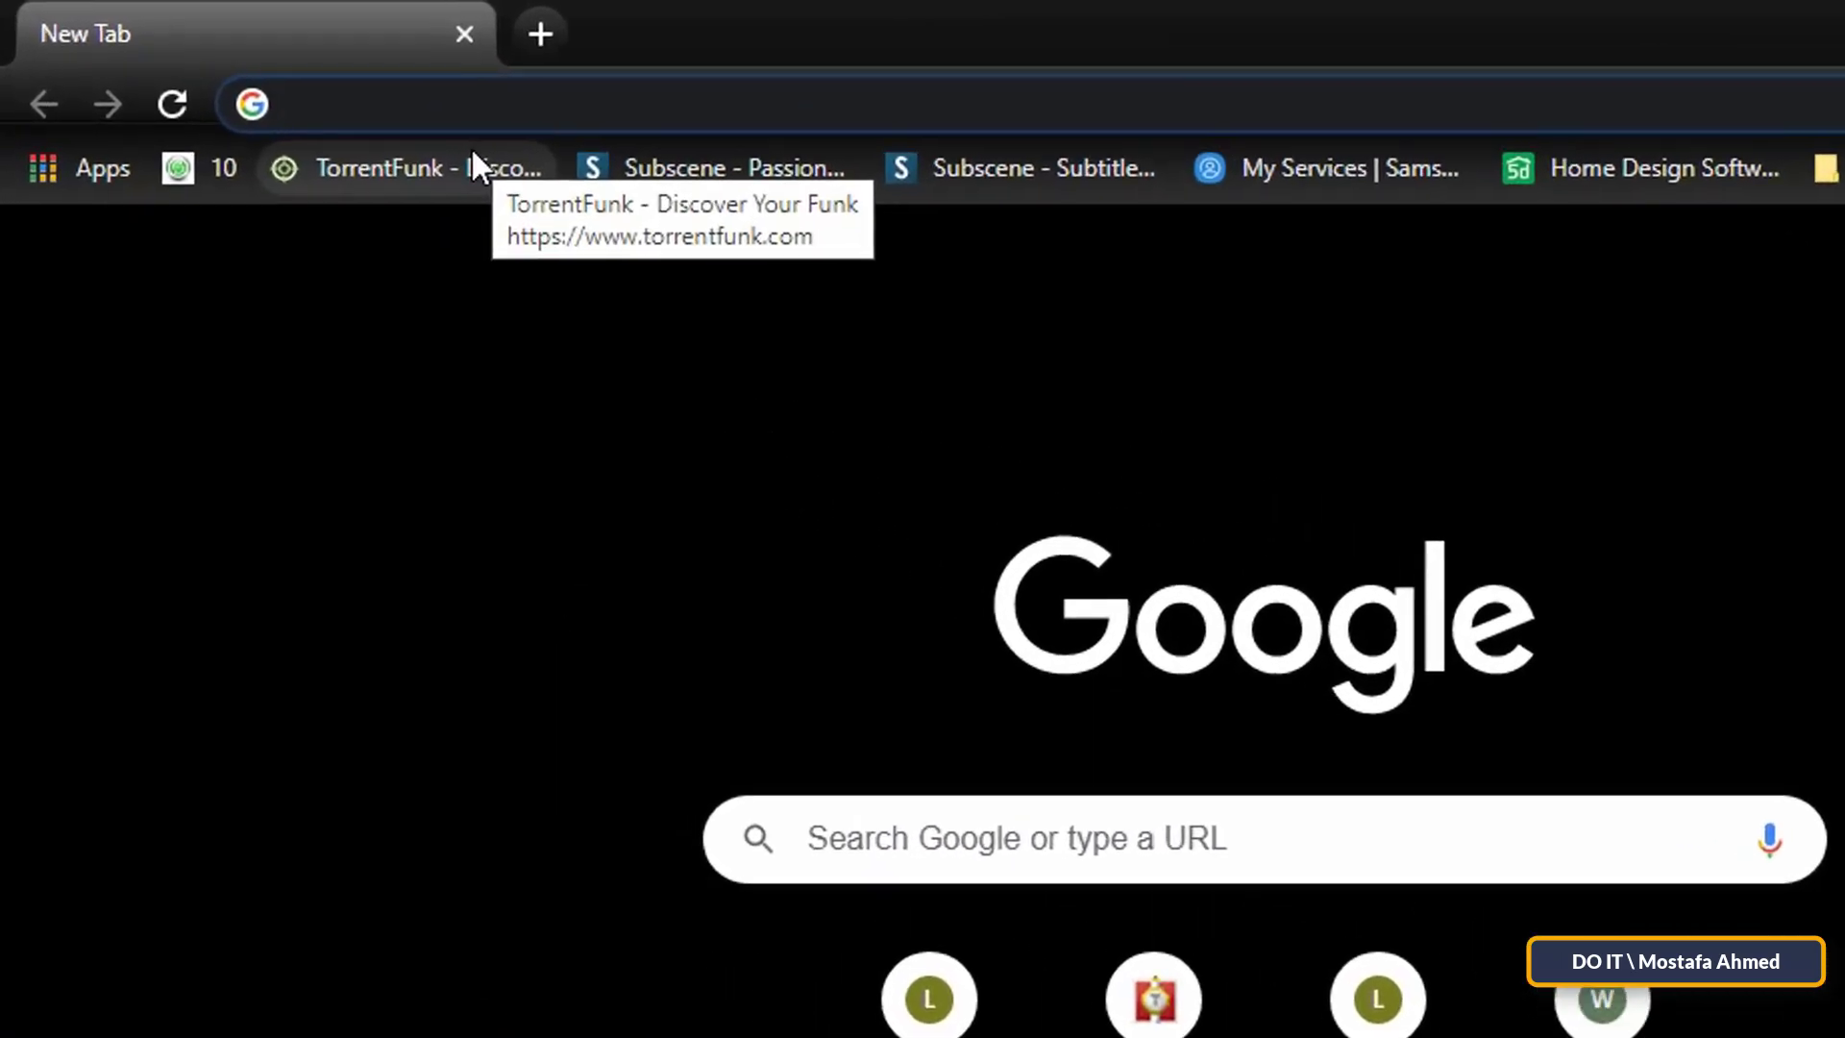
pyautogui.write('chrome://flags')
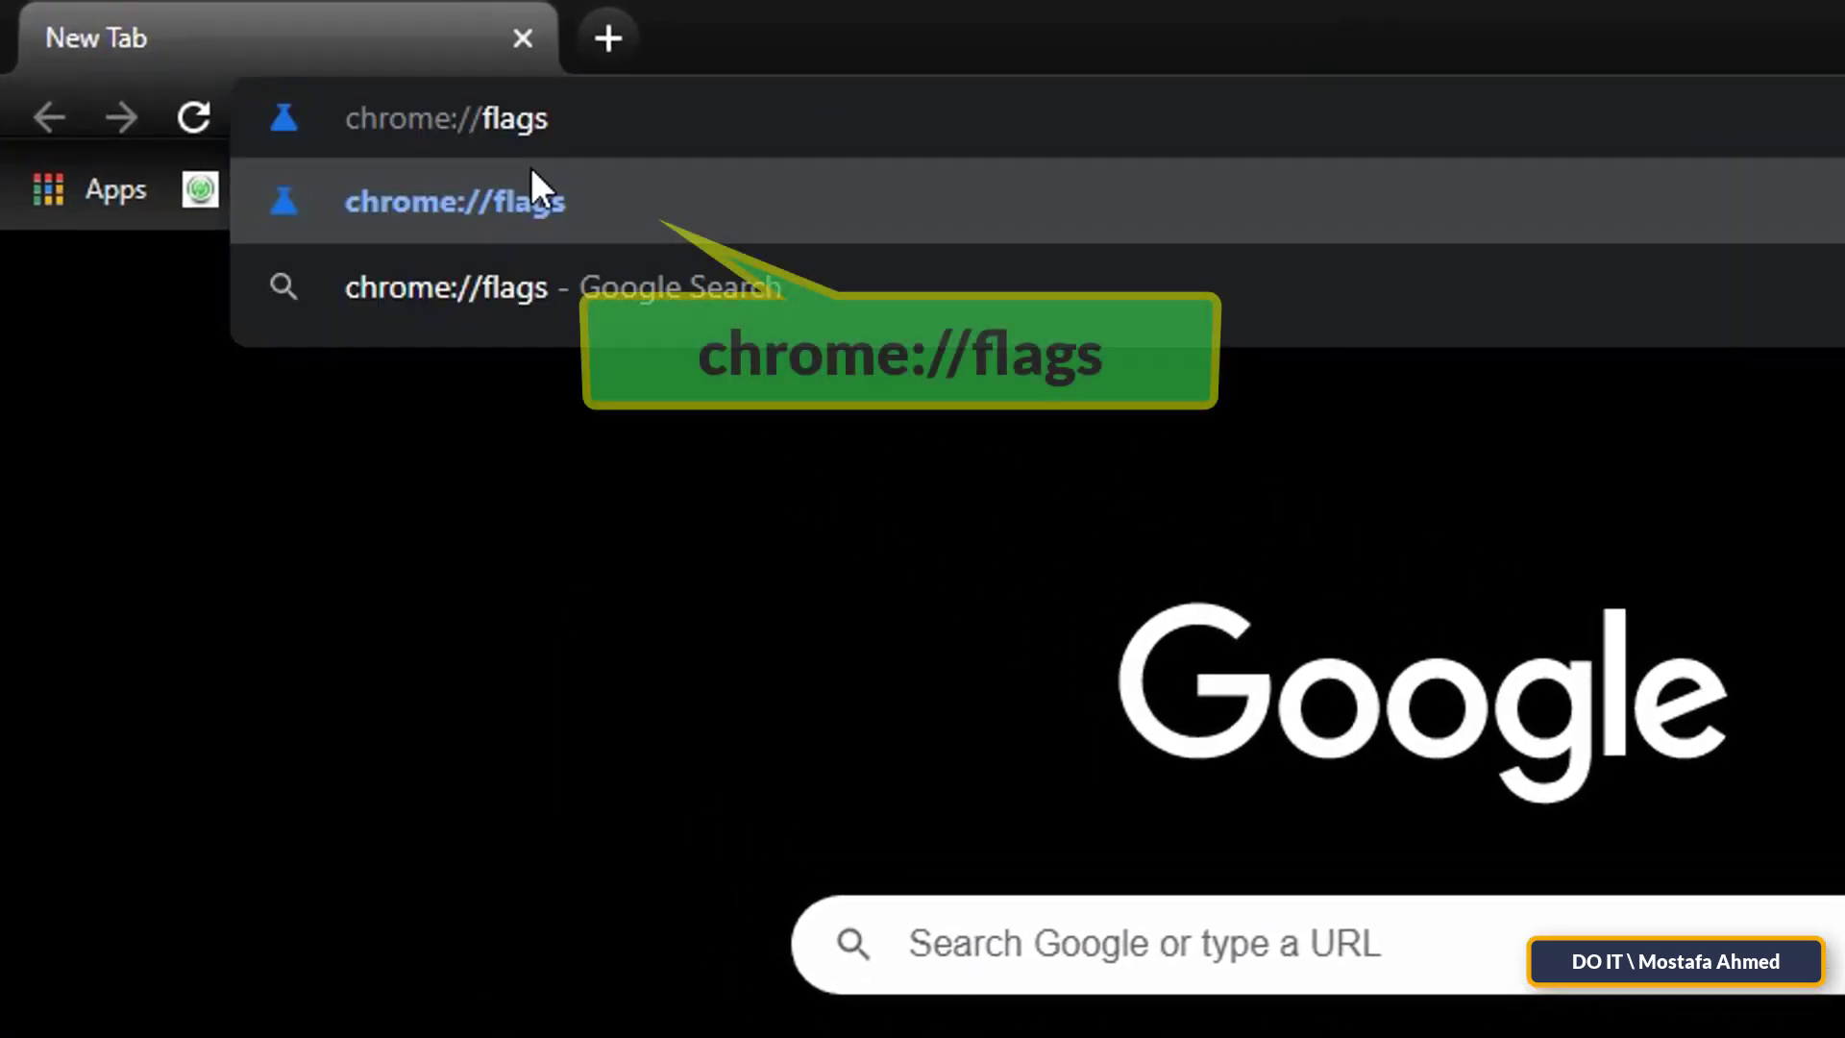
# Load chrome://flags and search for the Parallel downloading experiment.
pyautogui.press('Return')
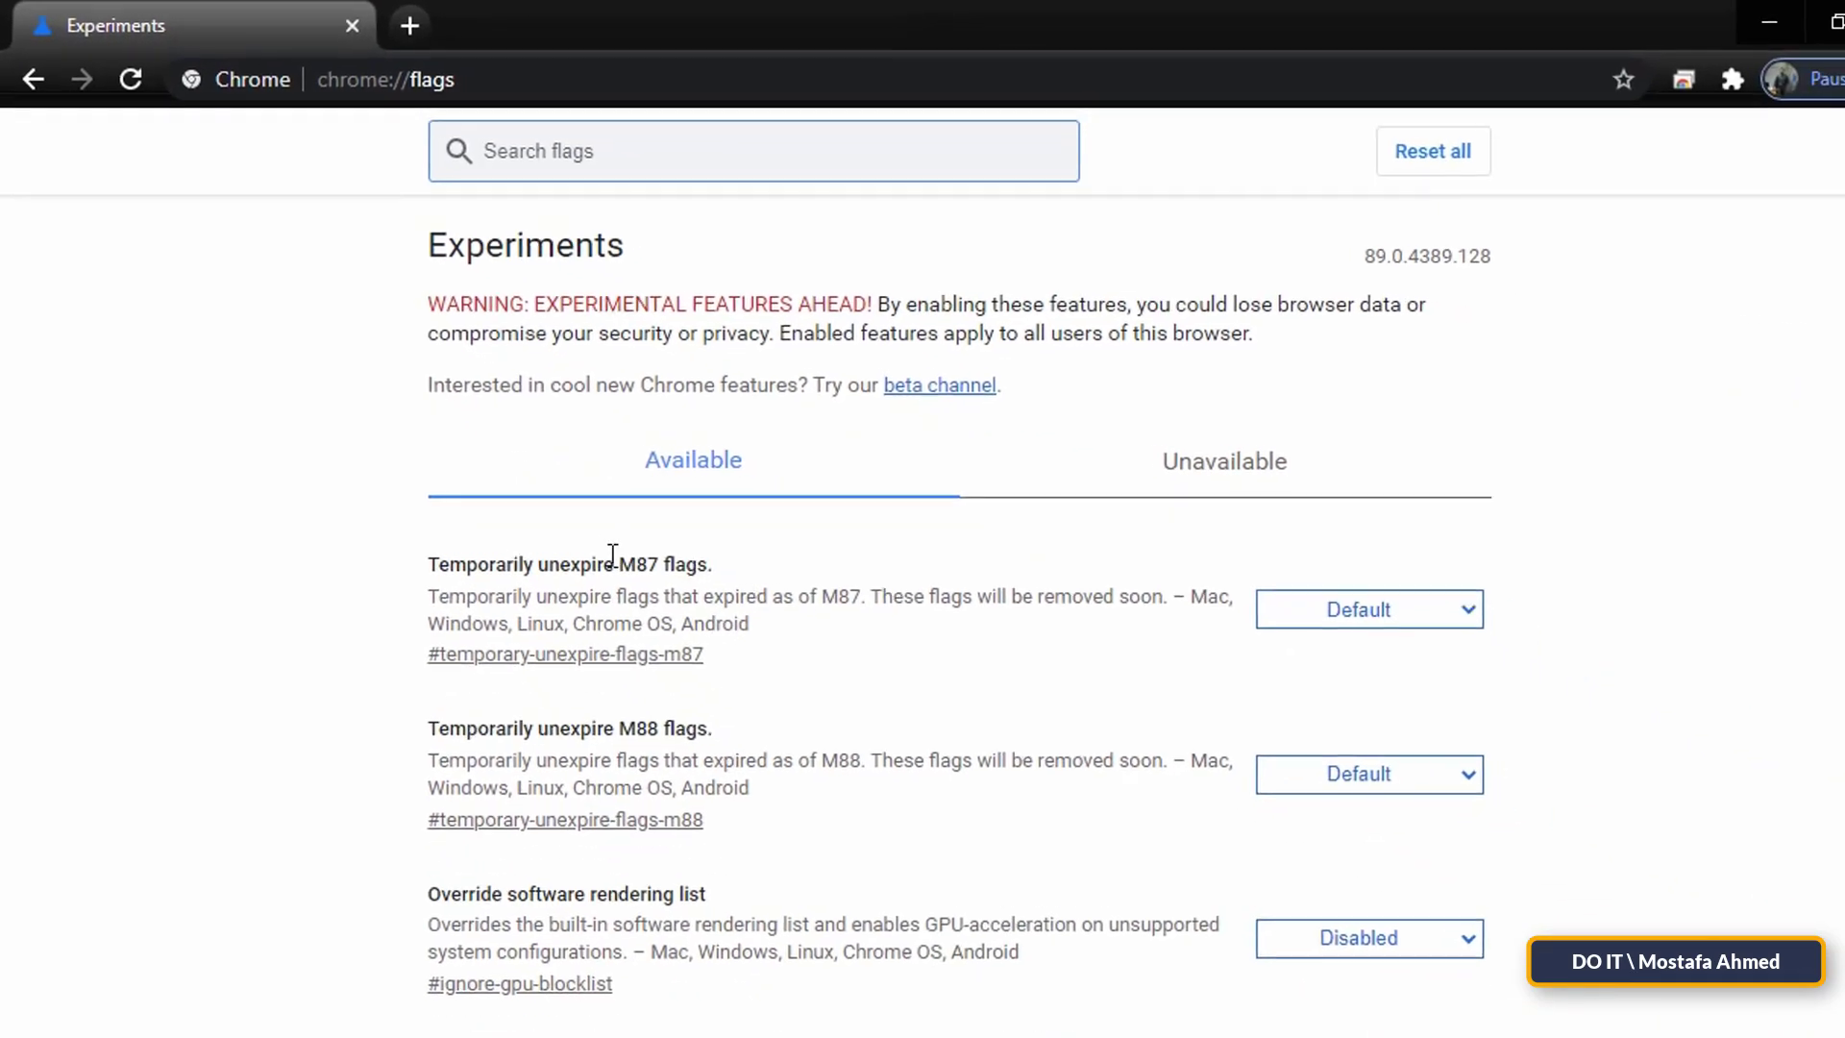
pyautogui.scroll(-2, 580, 526)
pyautogui.scroll(2, 579, 526)
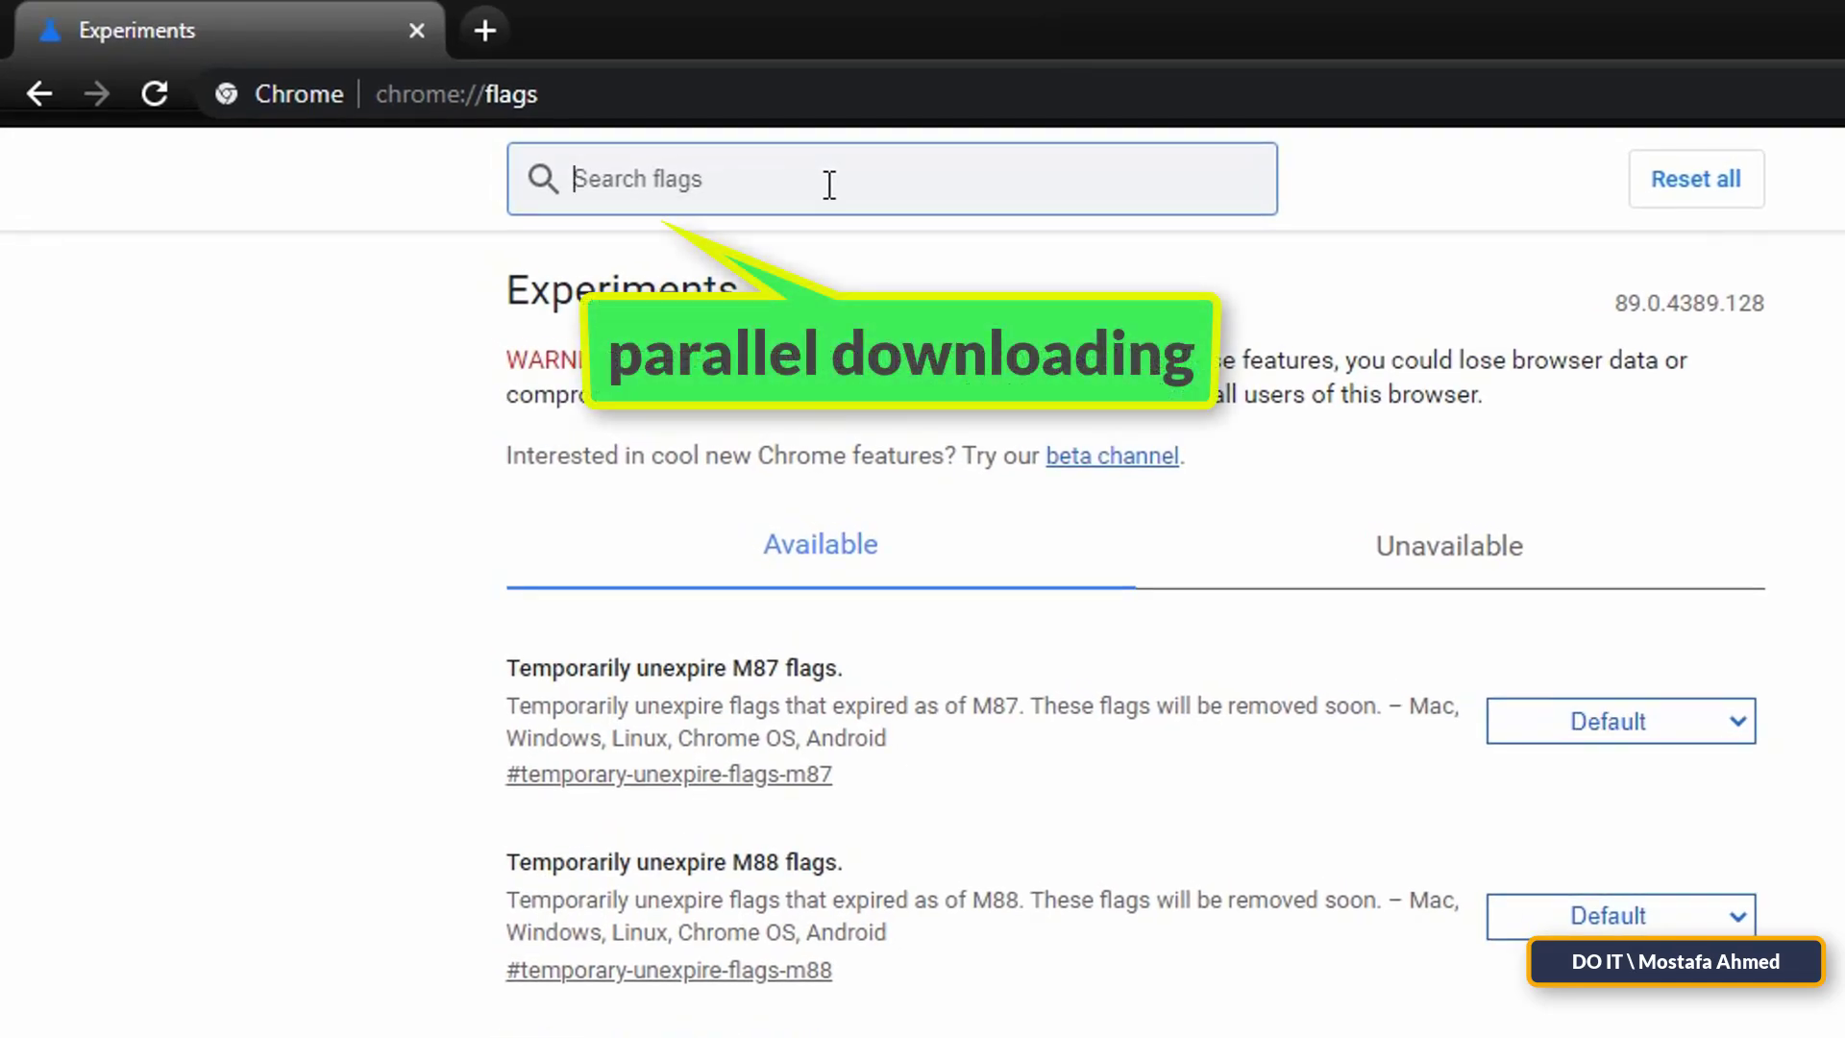
pyautogui.write('par')
pyautogui.write('a')
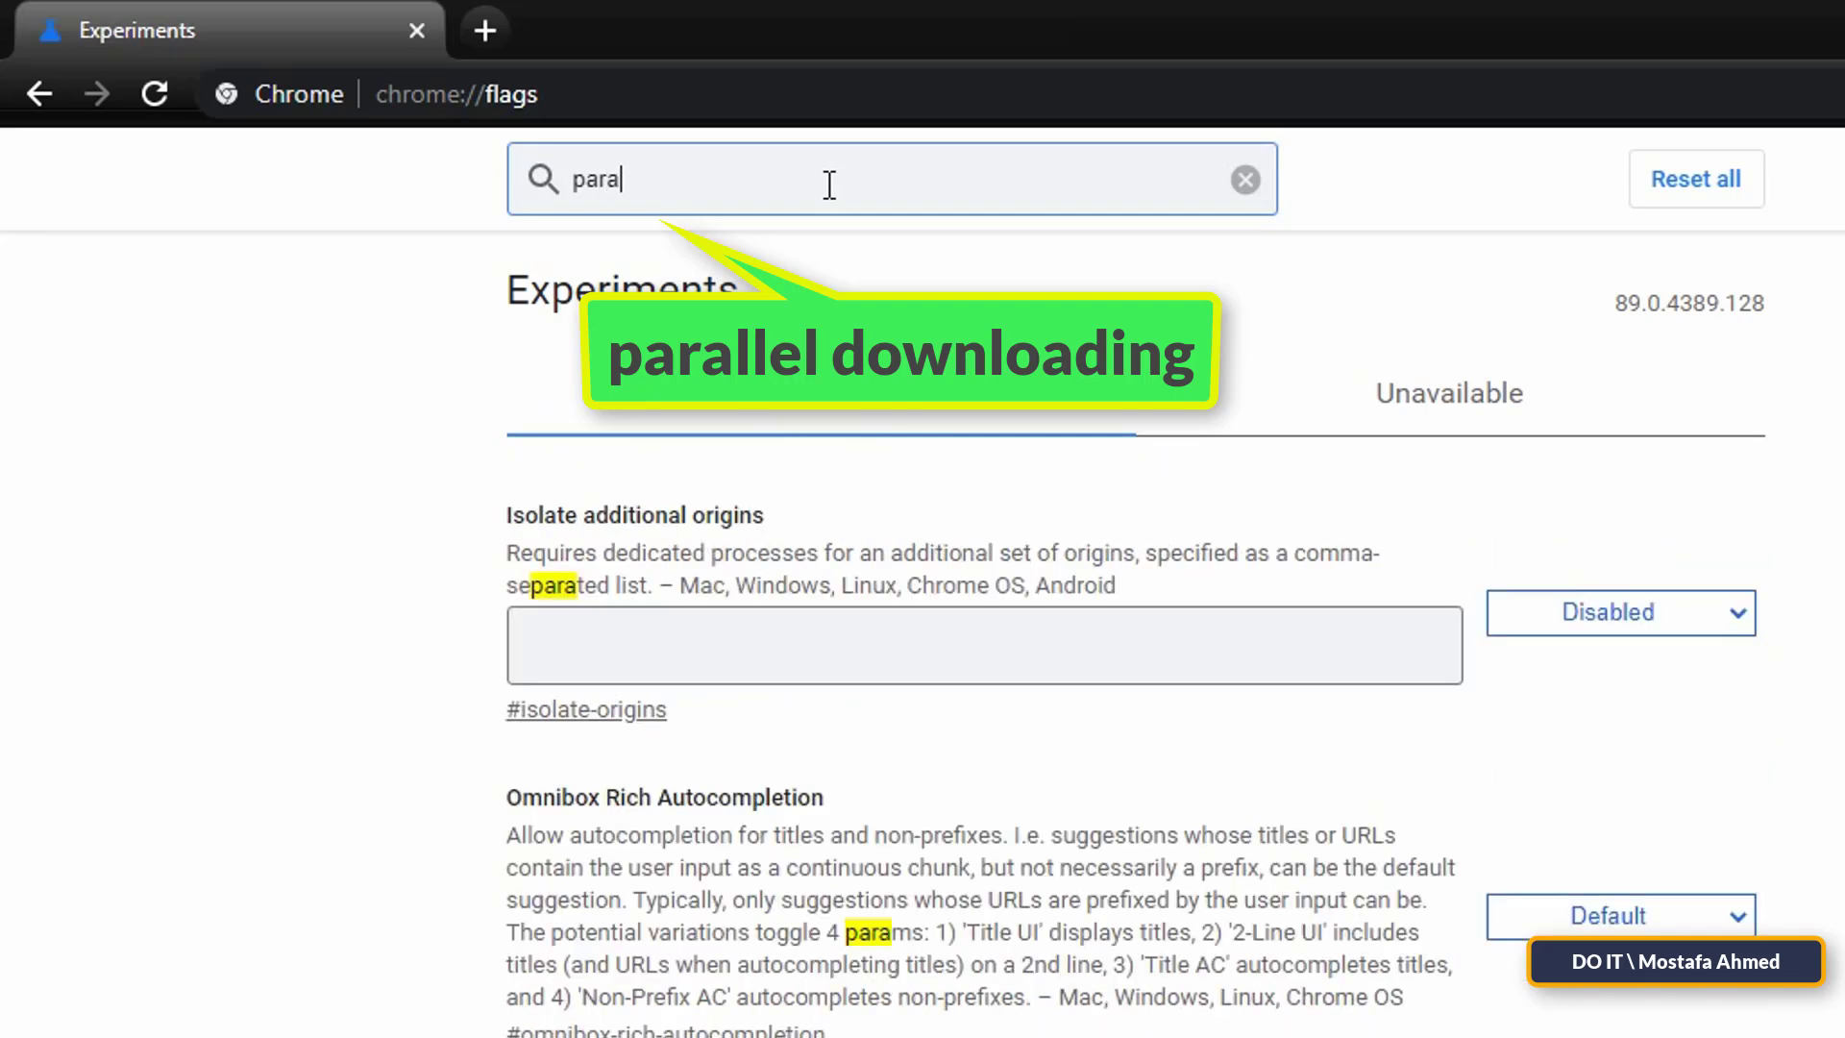
pyautogui.write('llel downloading')
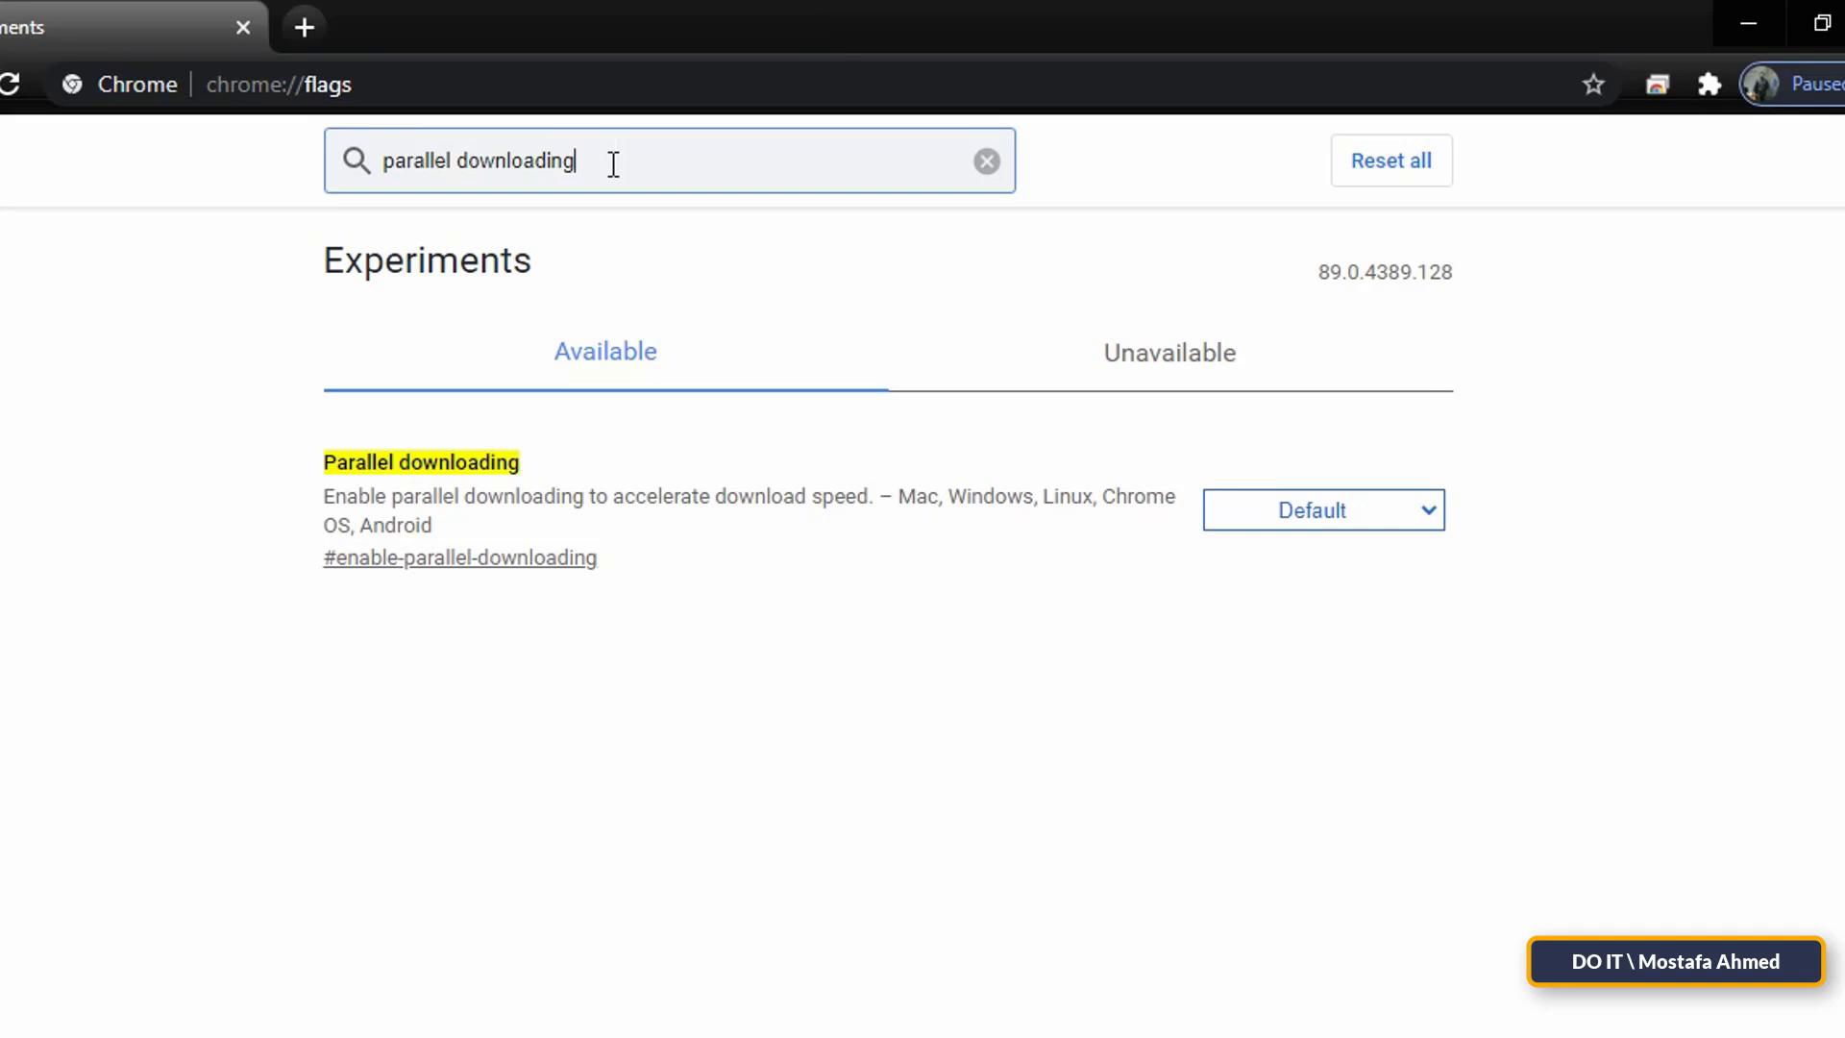
# Set Parallel downloading to Enabled and close the Chrome window.
pyautogui.click(163, 505)
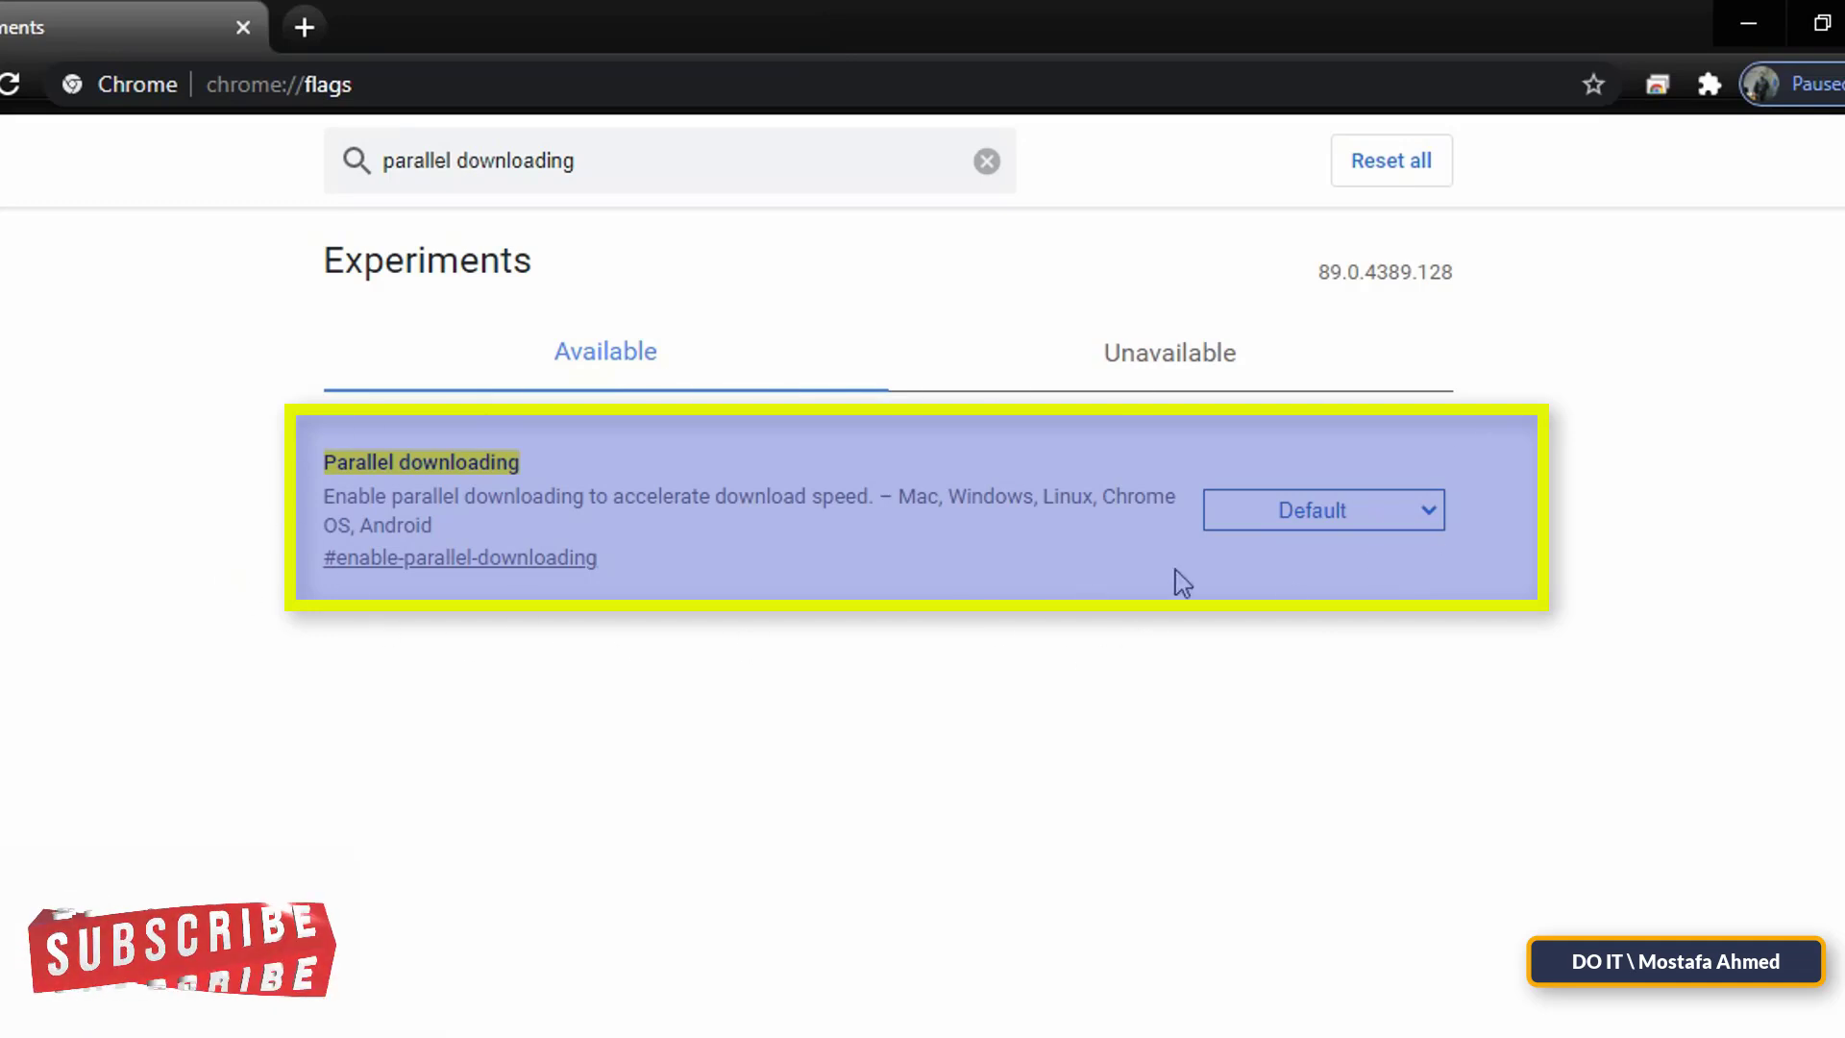
pyautogui.click(1430, 511)
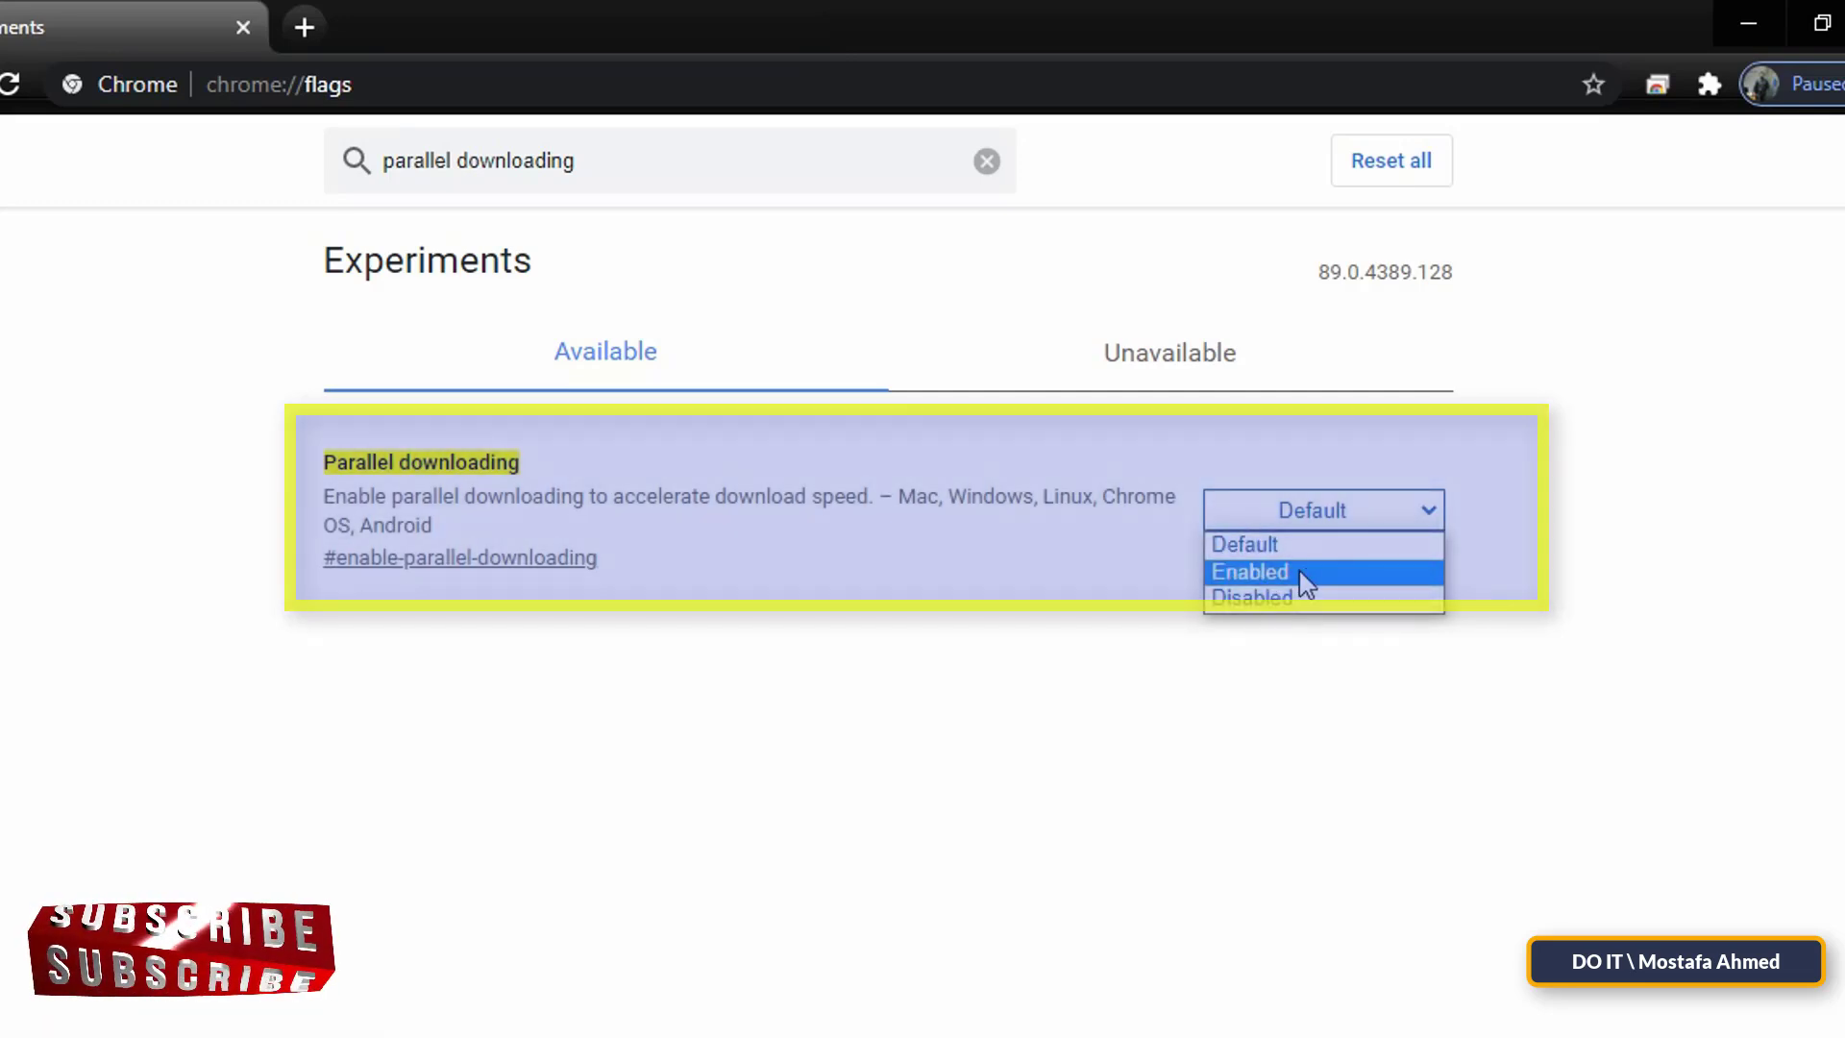
pyautogui.click(1436, 565)
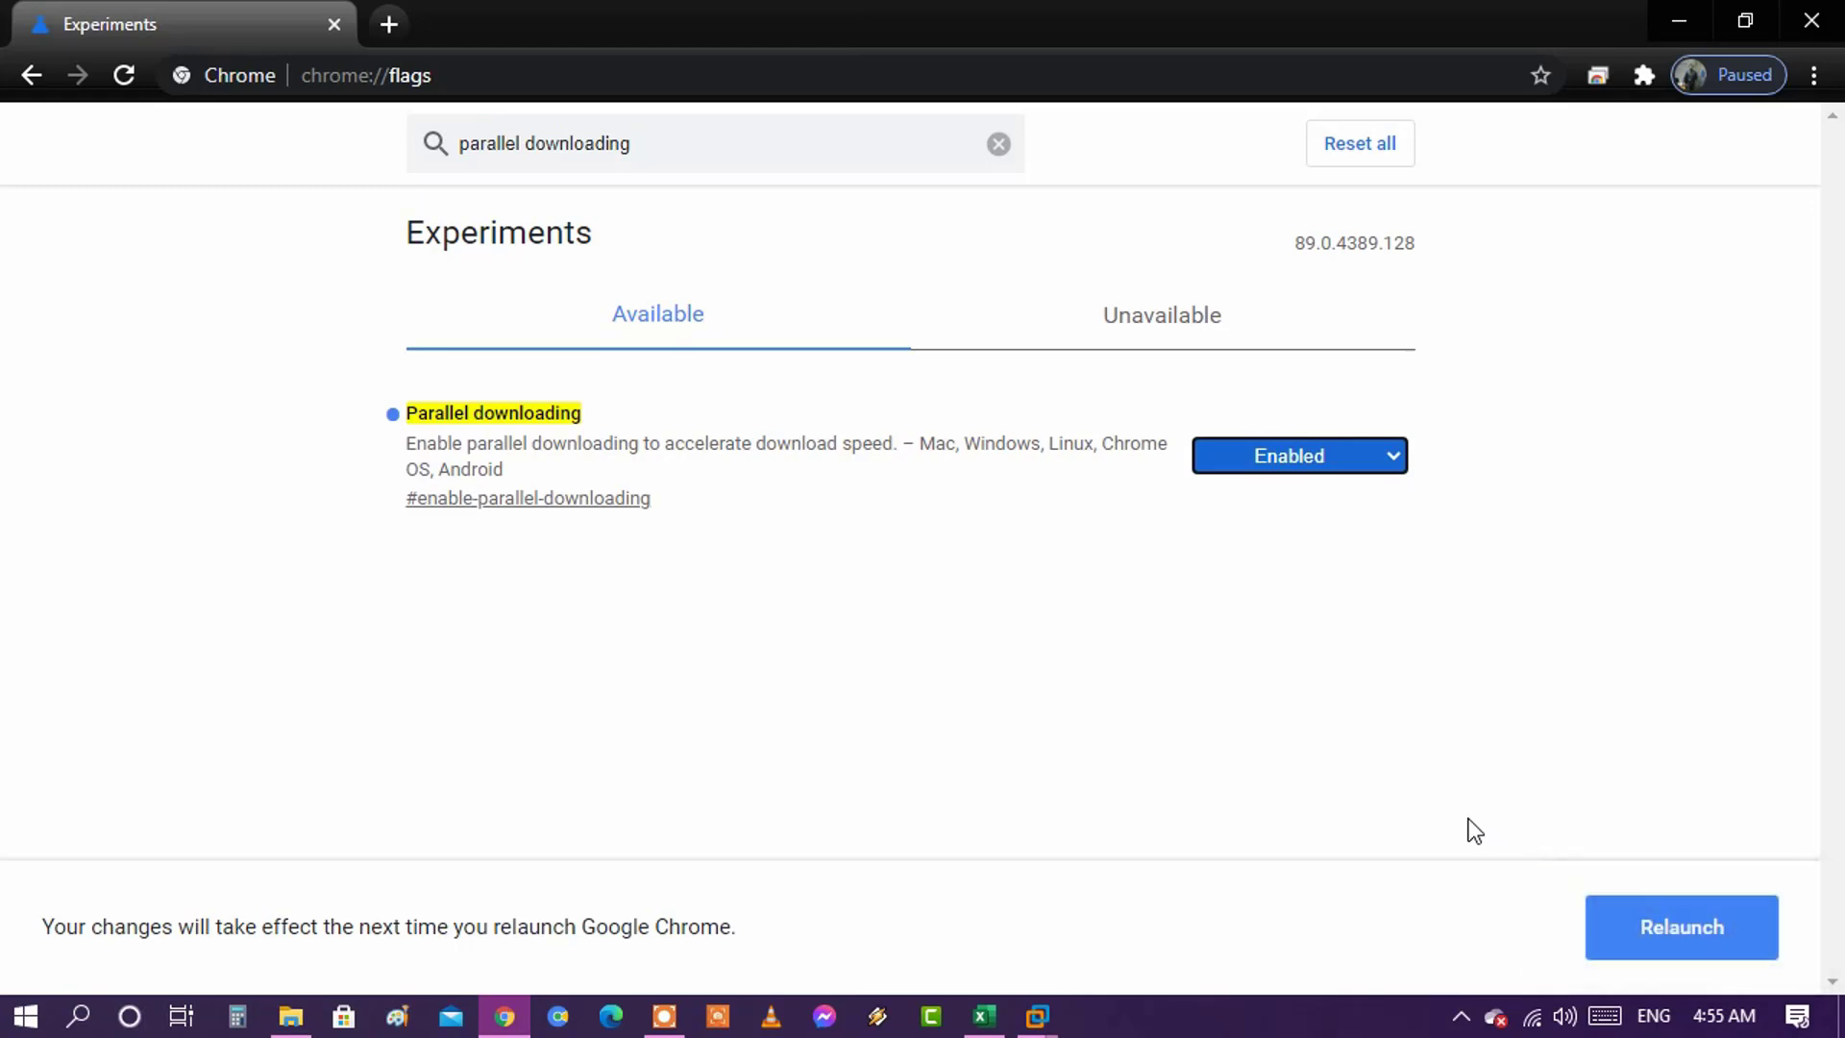
pyautogui.click(1618, 922)
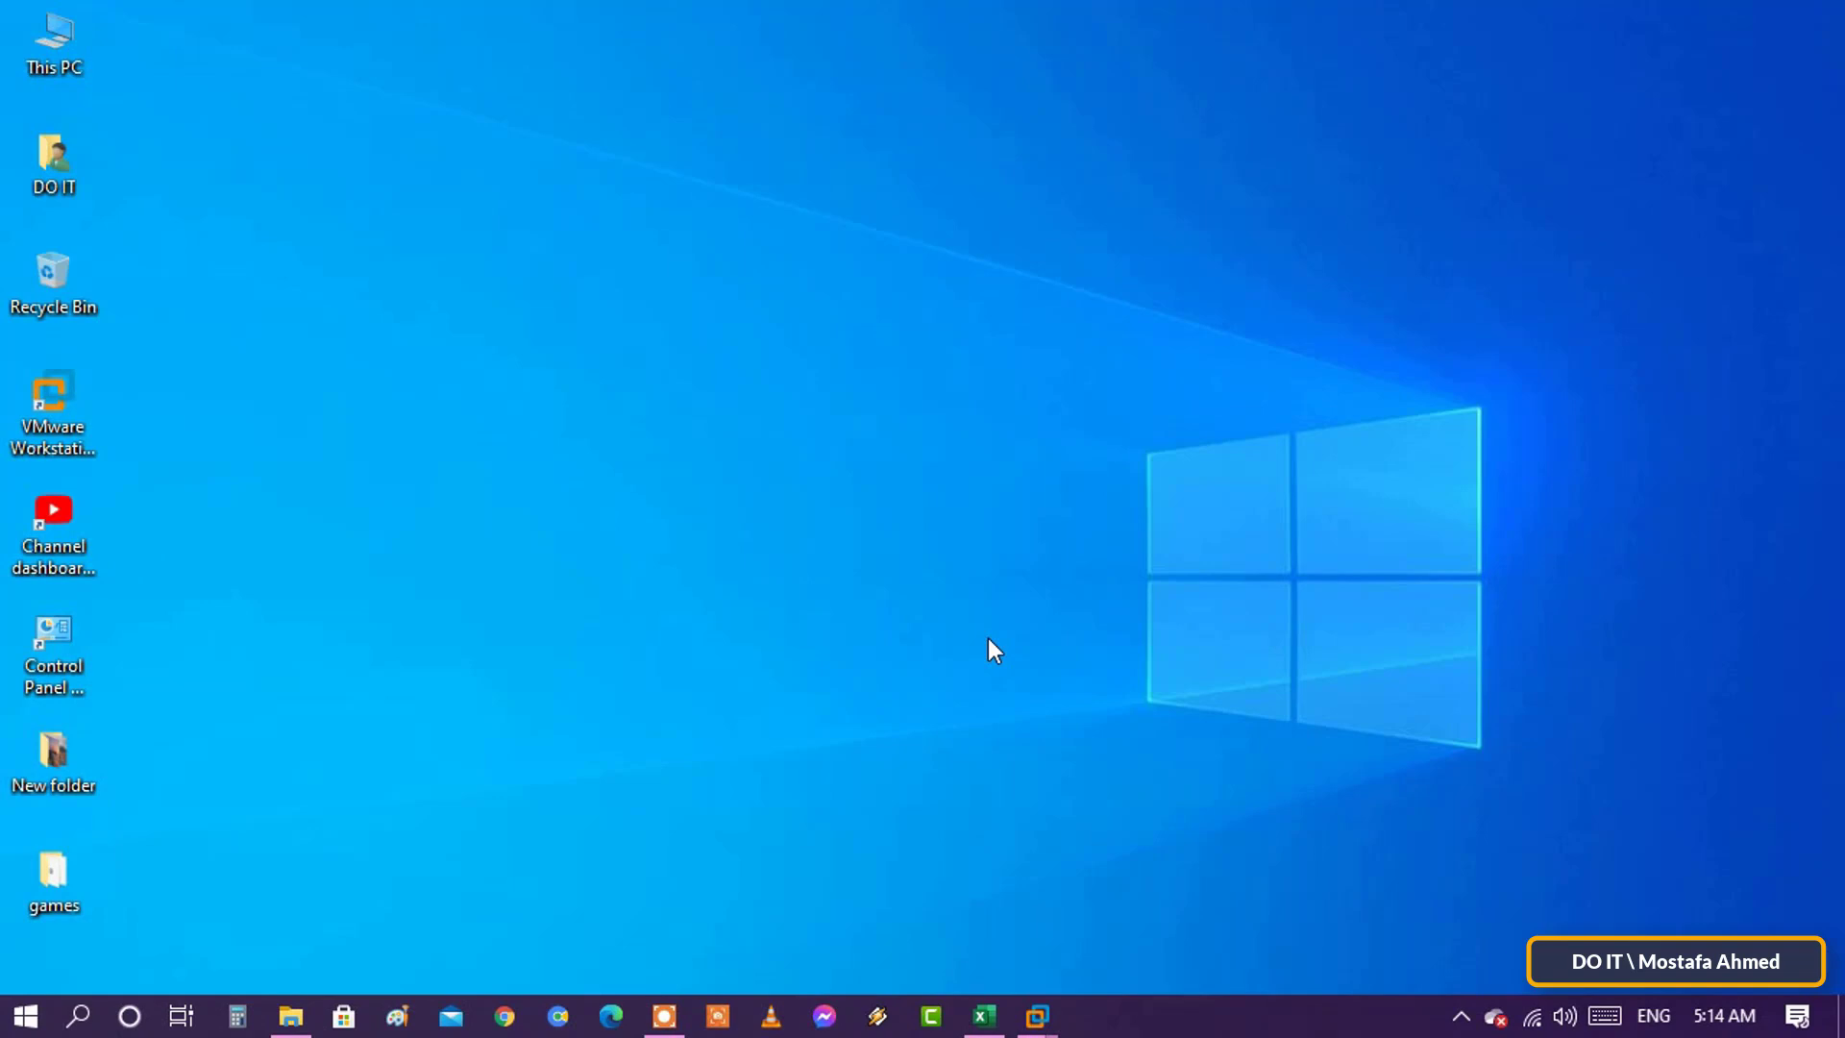
# Launch Windows Settings from the Start menu.
pyautogui.click(26, 1019)
pyautogui.click(37, 894)
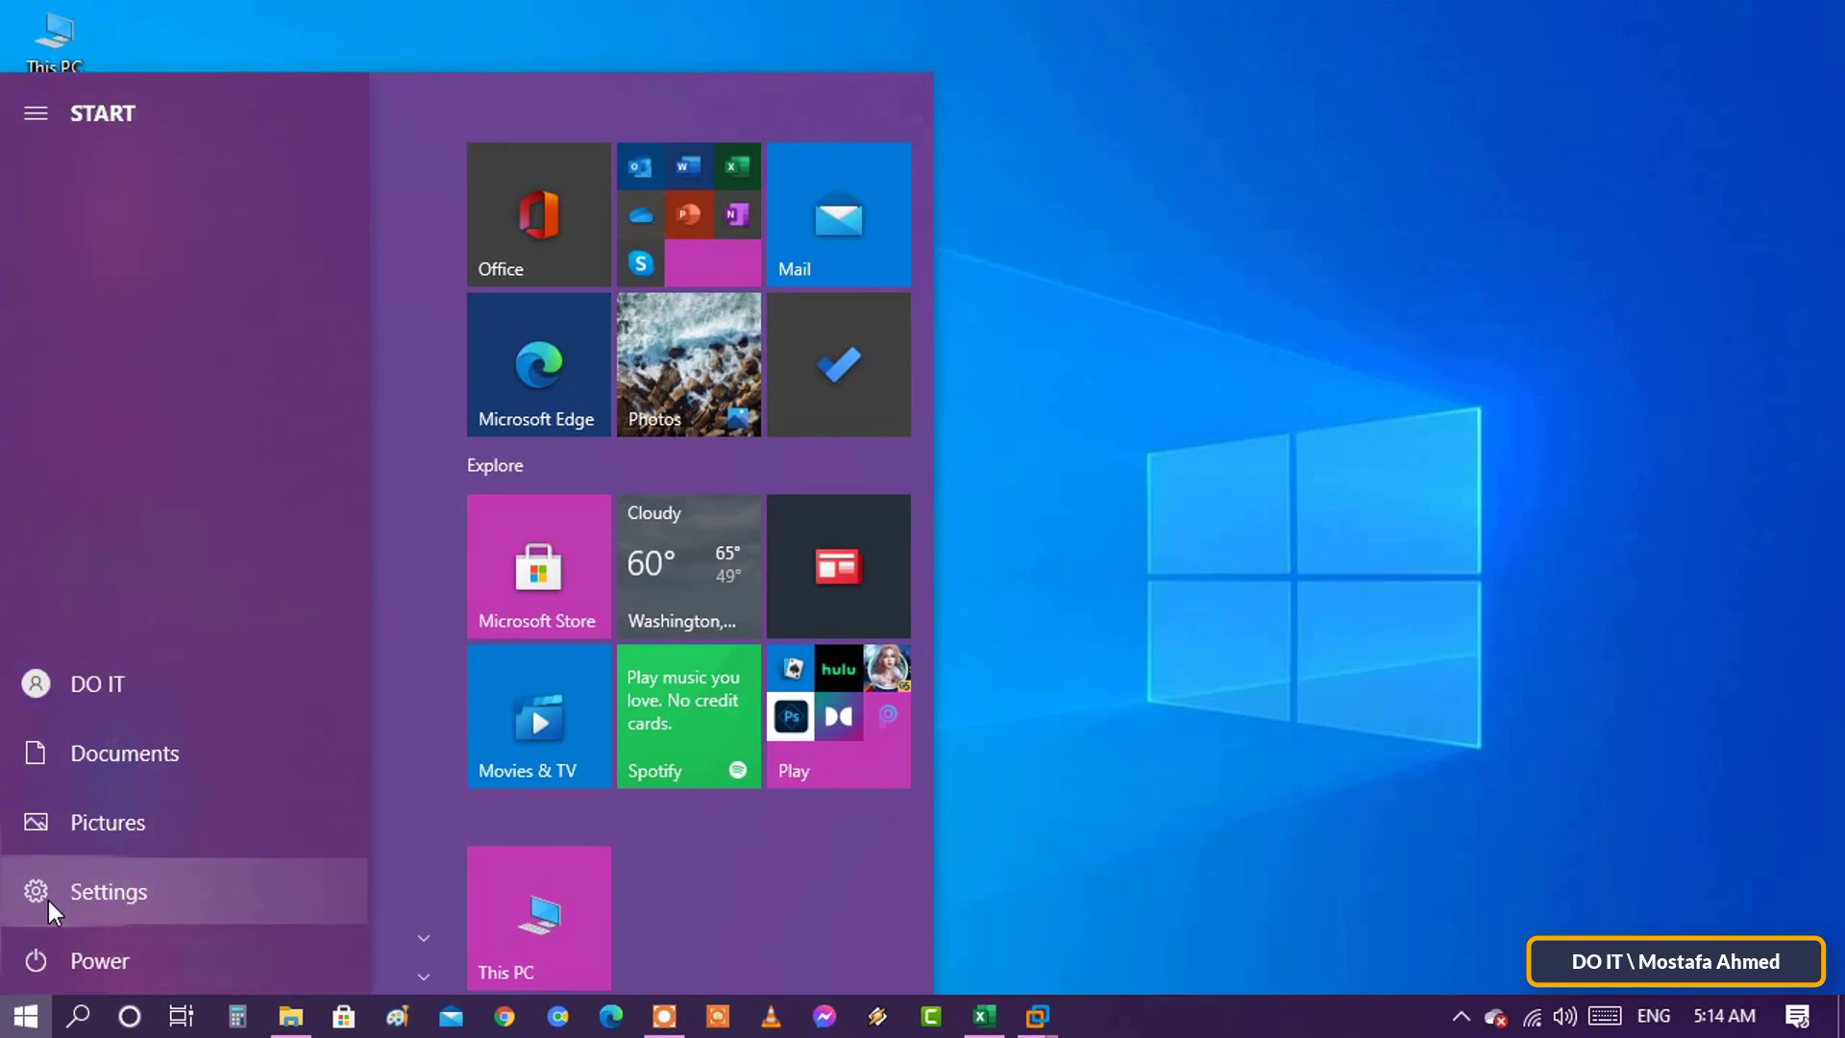
pyautogui.click(269, 902)
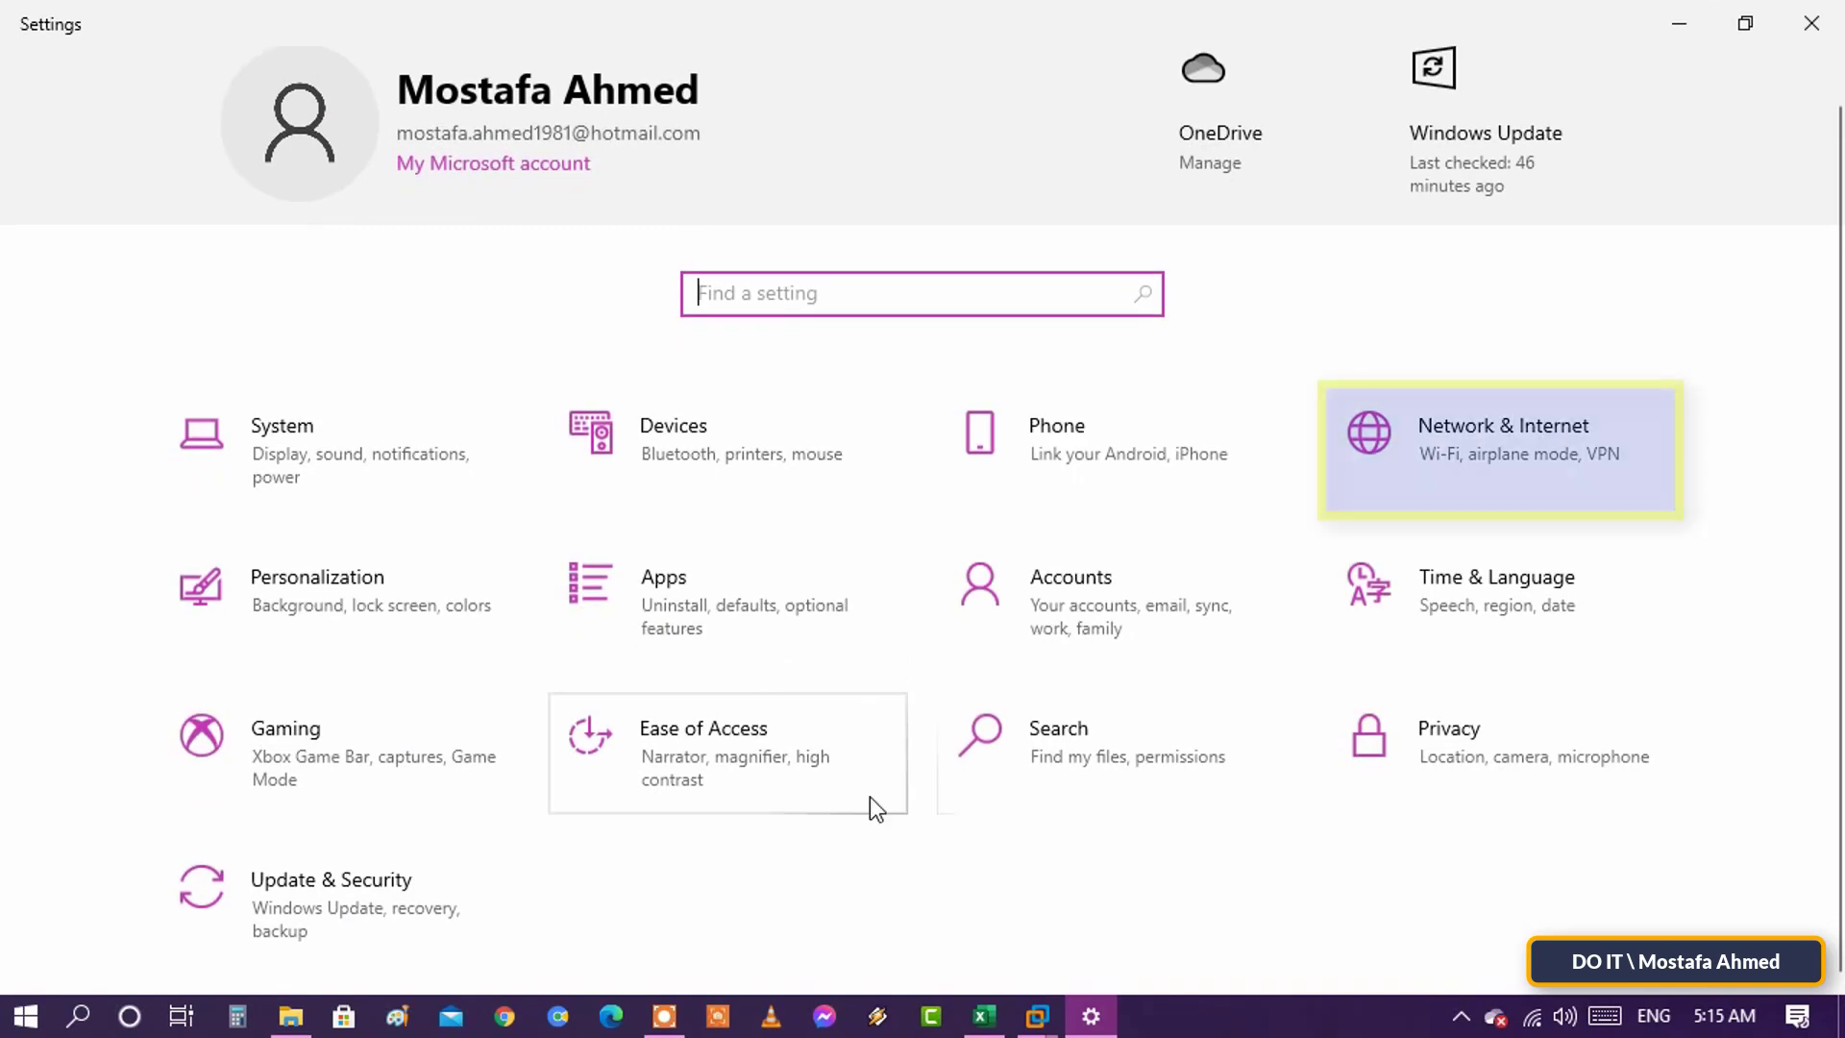
# Reach Network Connections via Network & Internet > Ethernet > Change adapter options.
pyautogui.click(1502, 461)
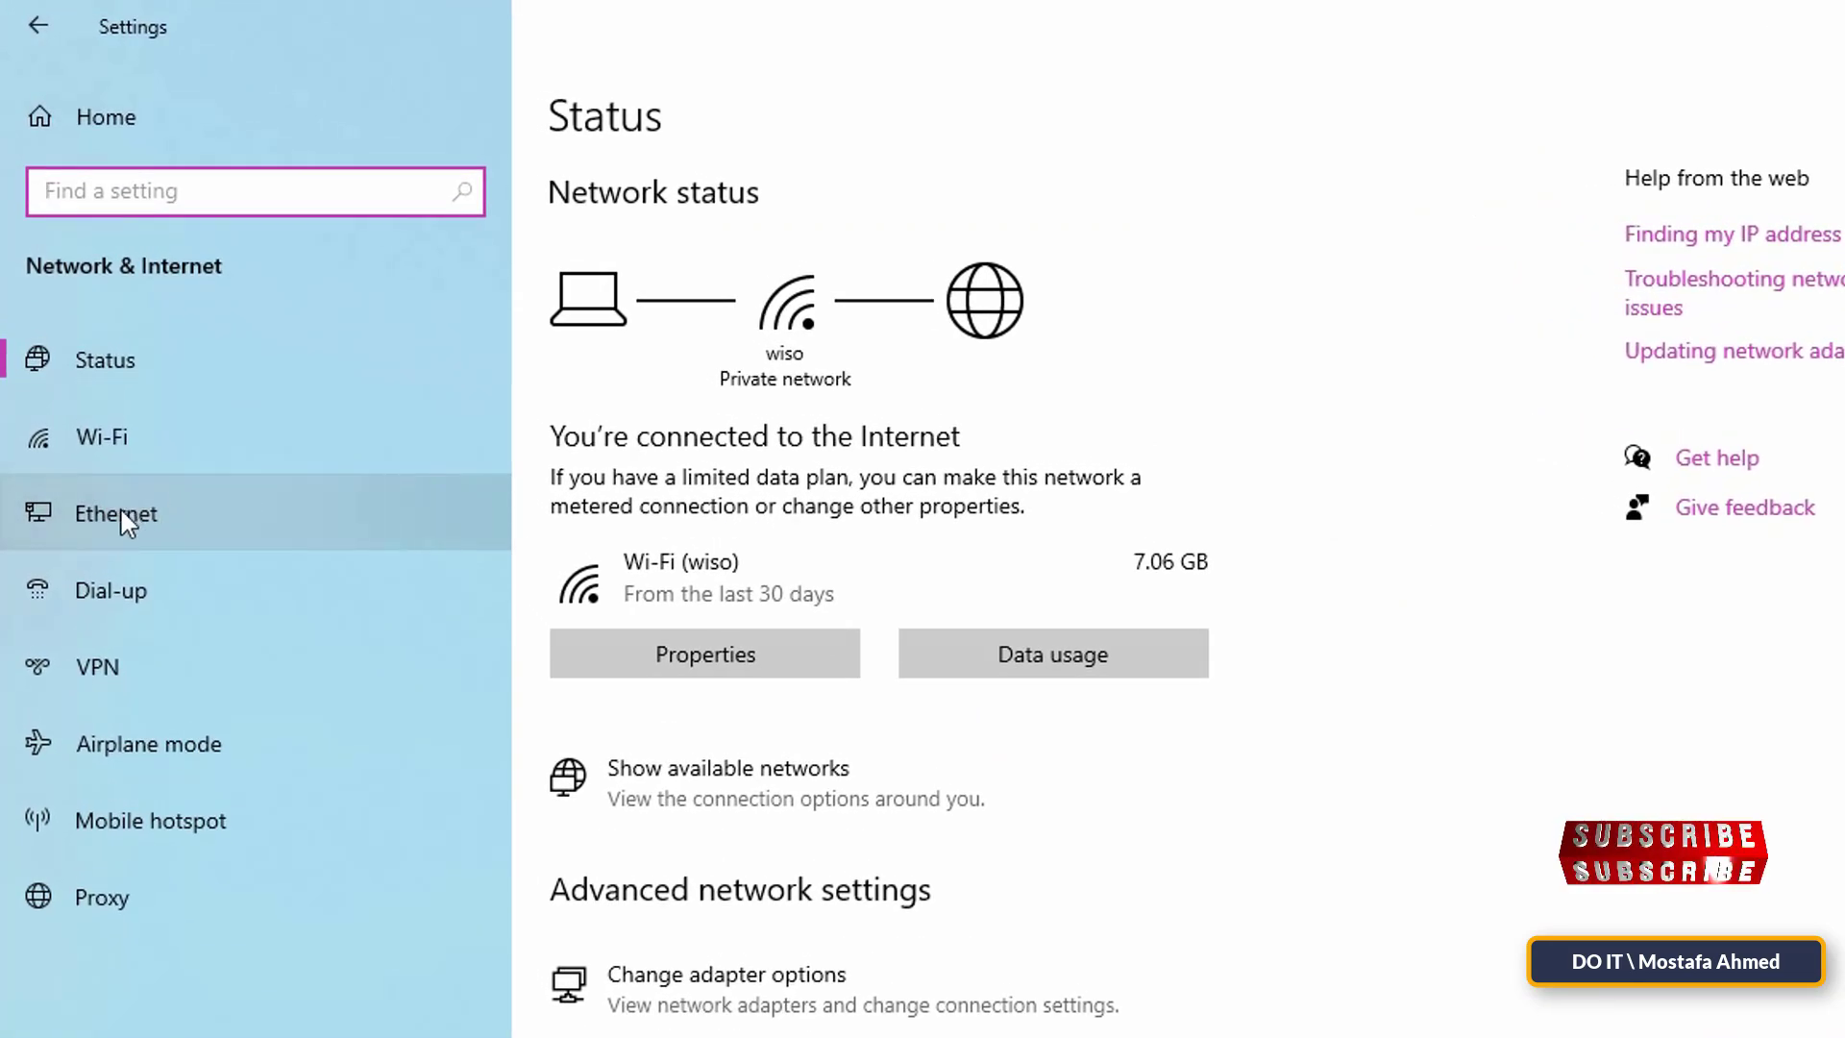
pyautogui.click(130, 527)
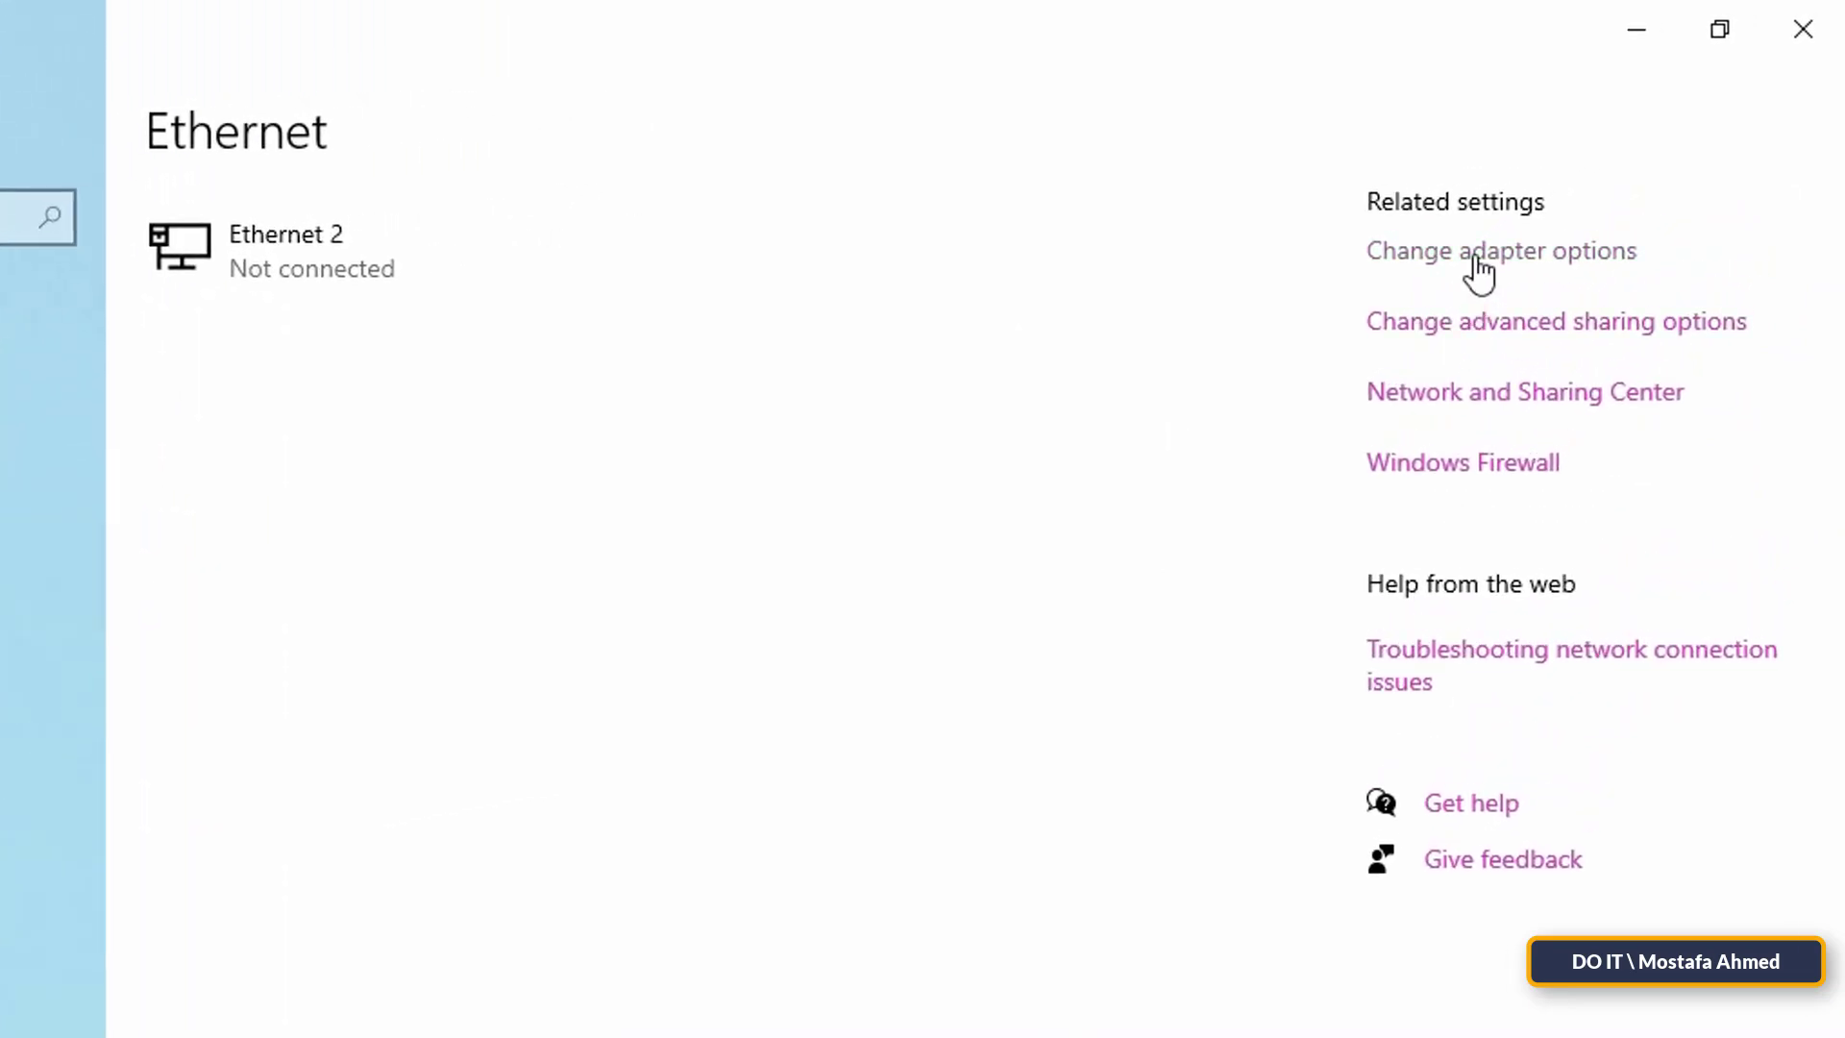
pyautogui.click(1481, 260)
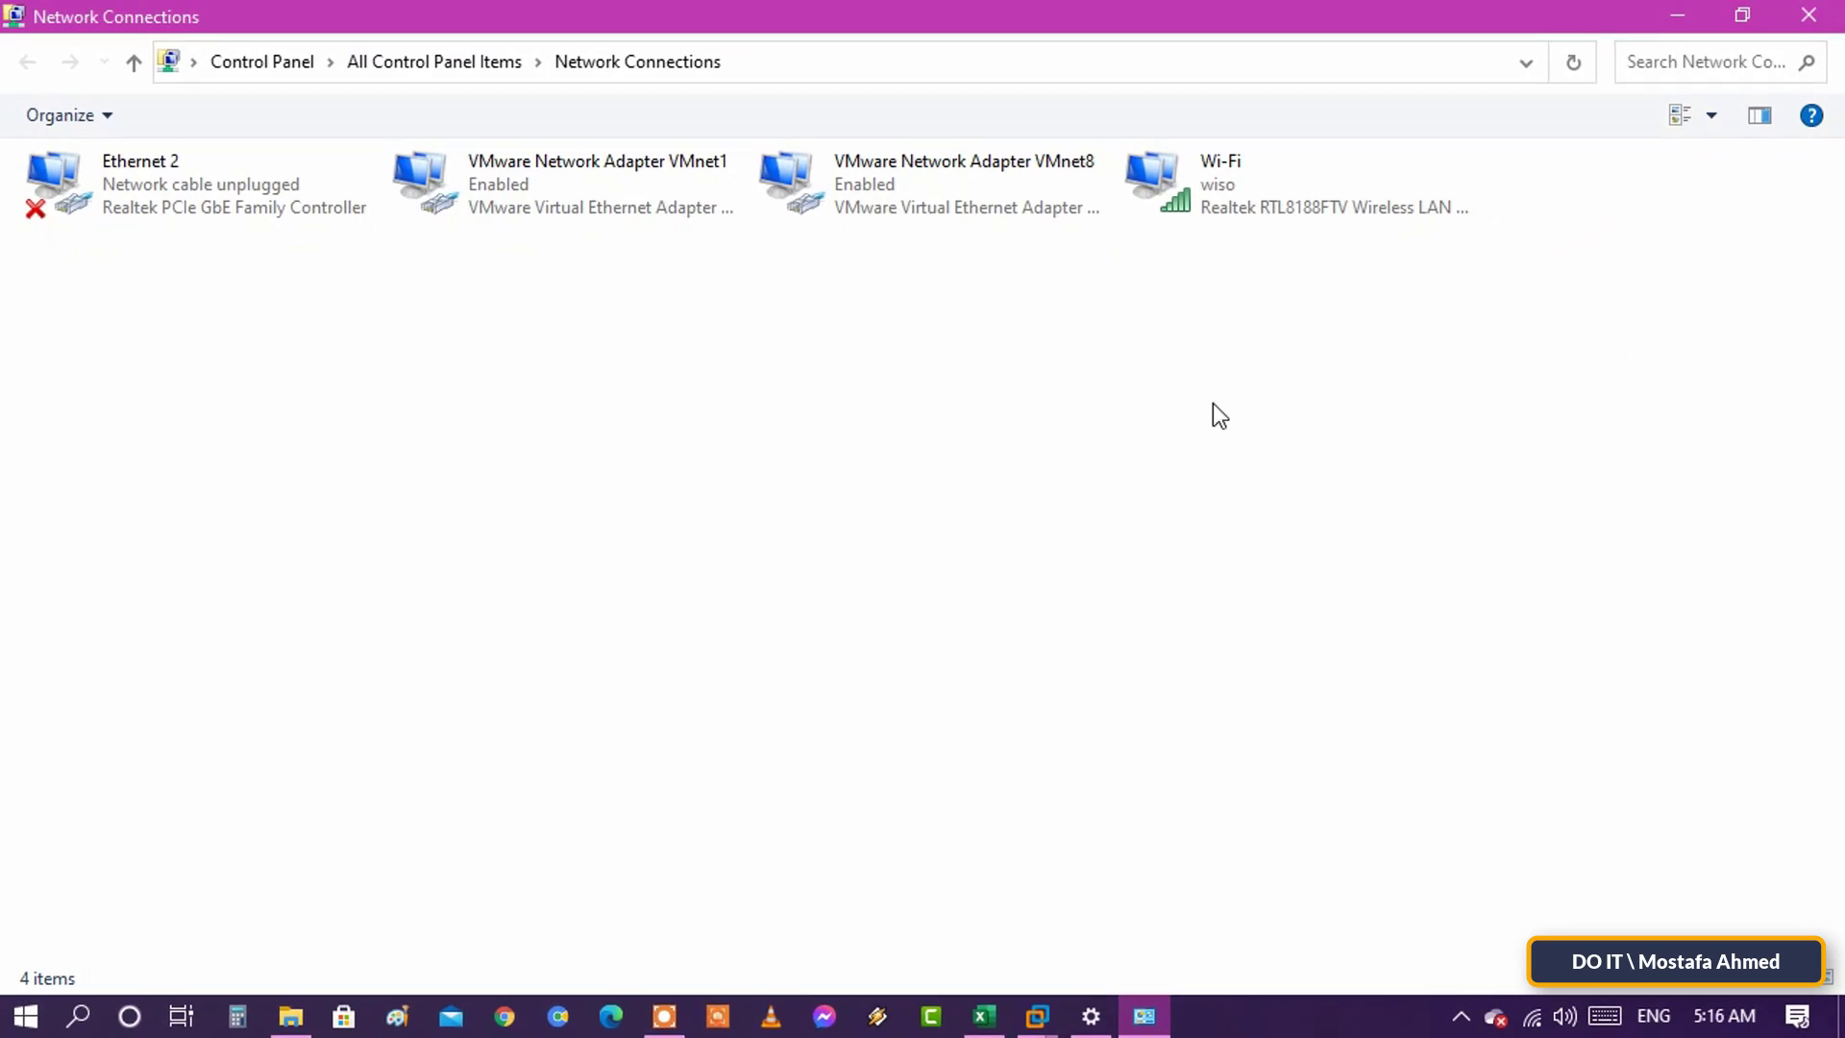
# Bring up the Wi-Fi adapter's Internet Protocol Version 4 properties.
pyautogui.doubleClick(1216, 175)
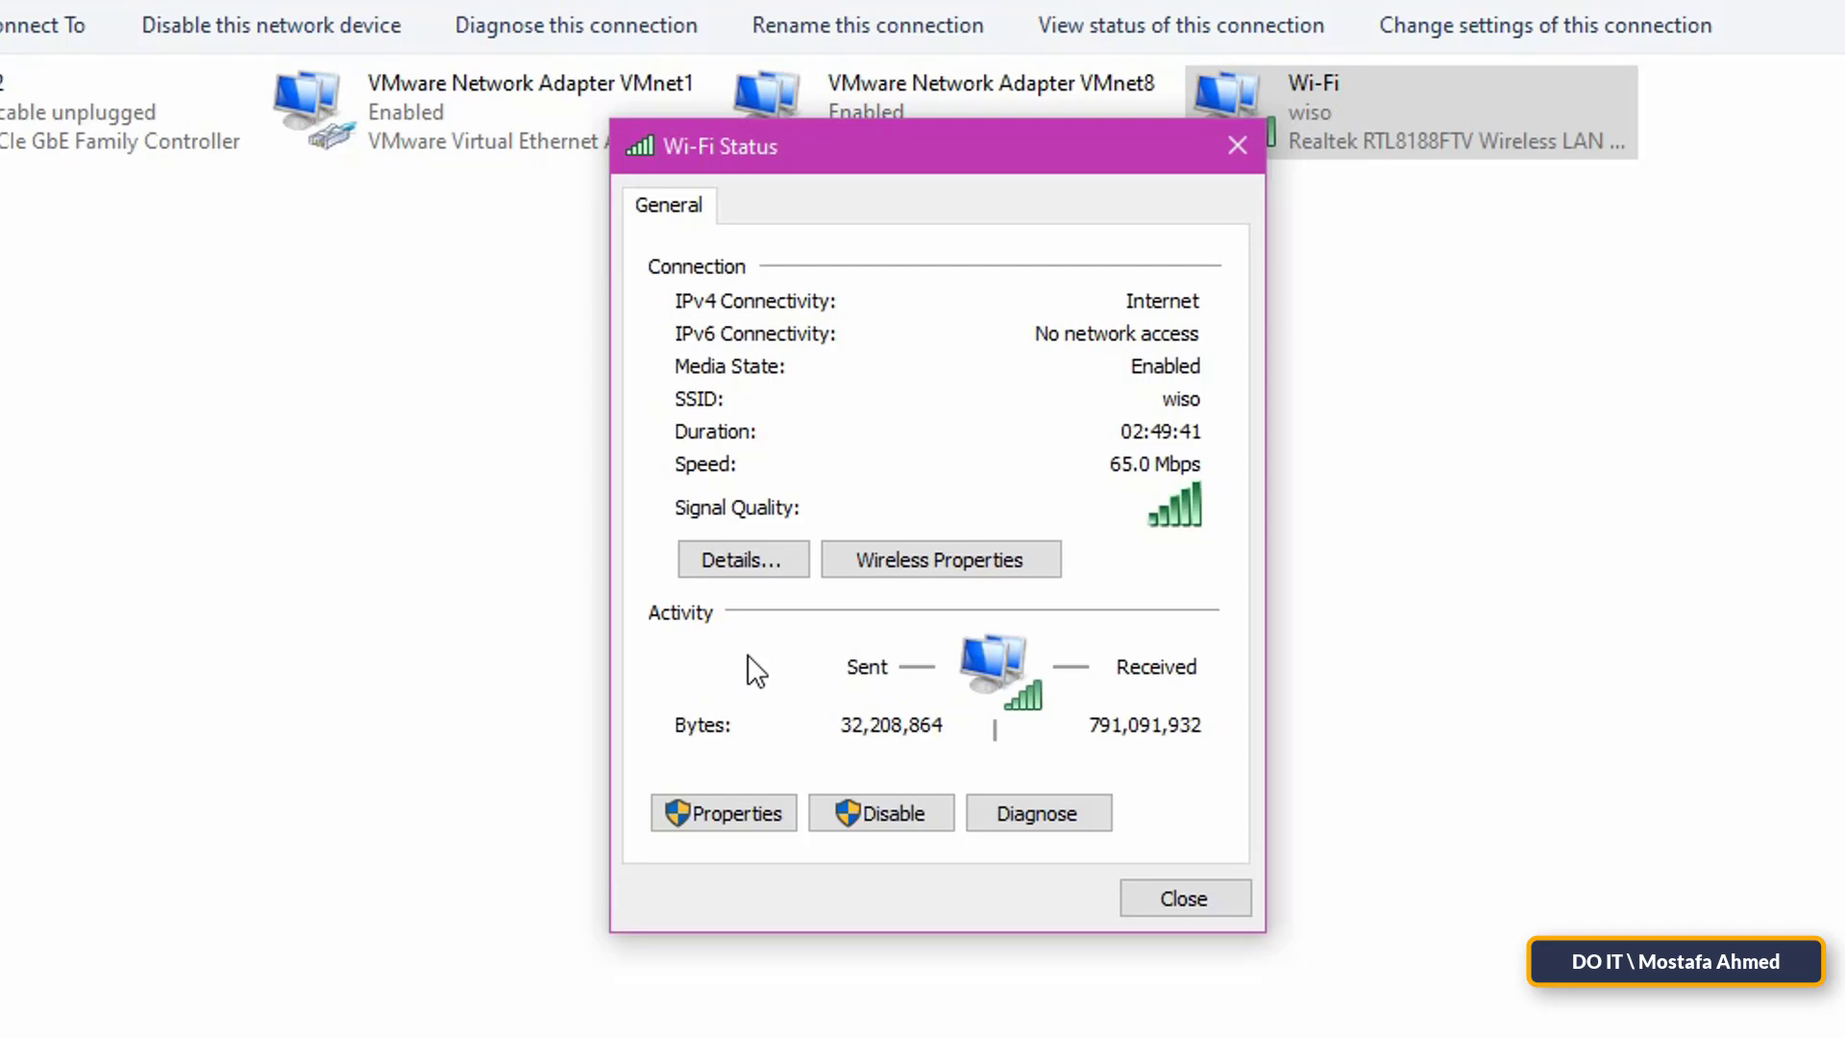
pyautogui.click(737, 813)
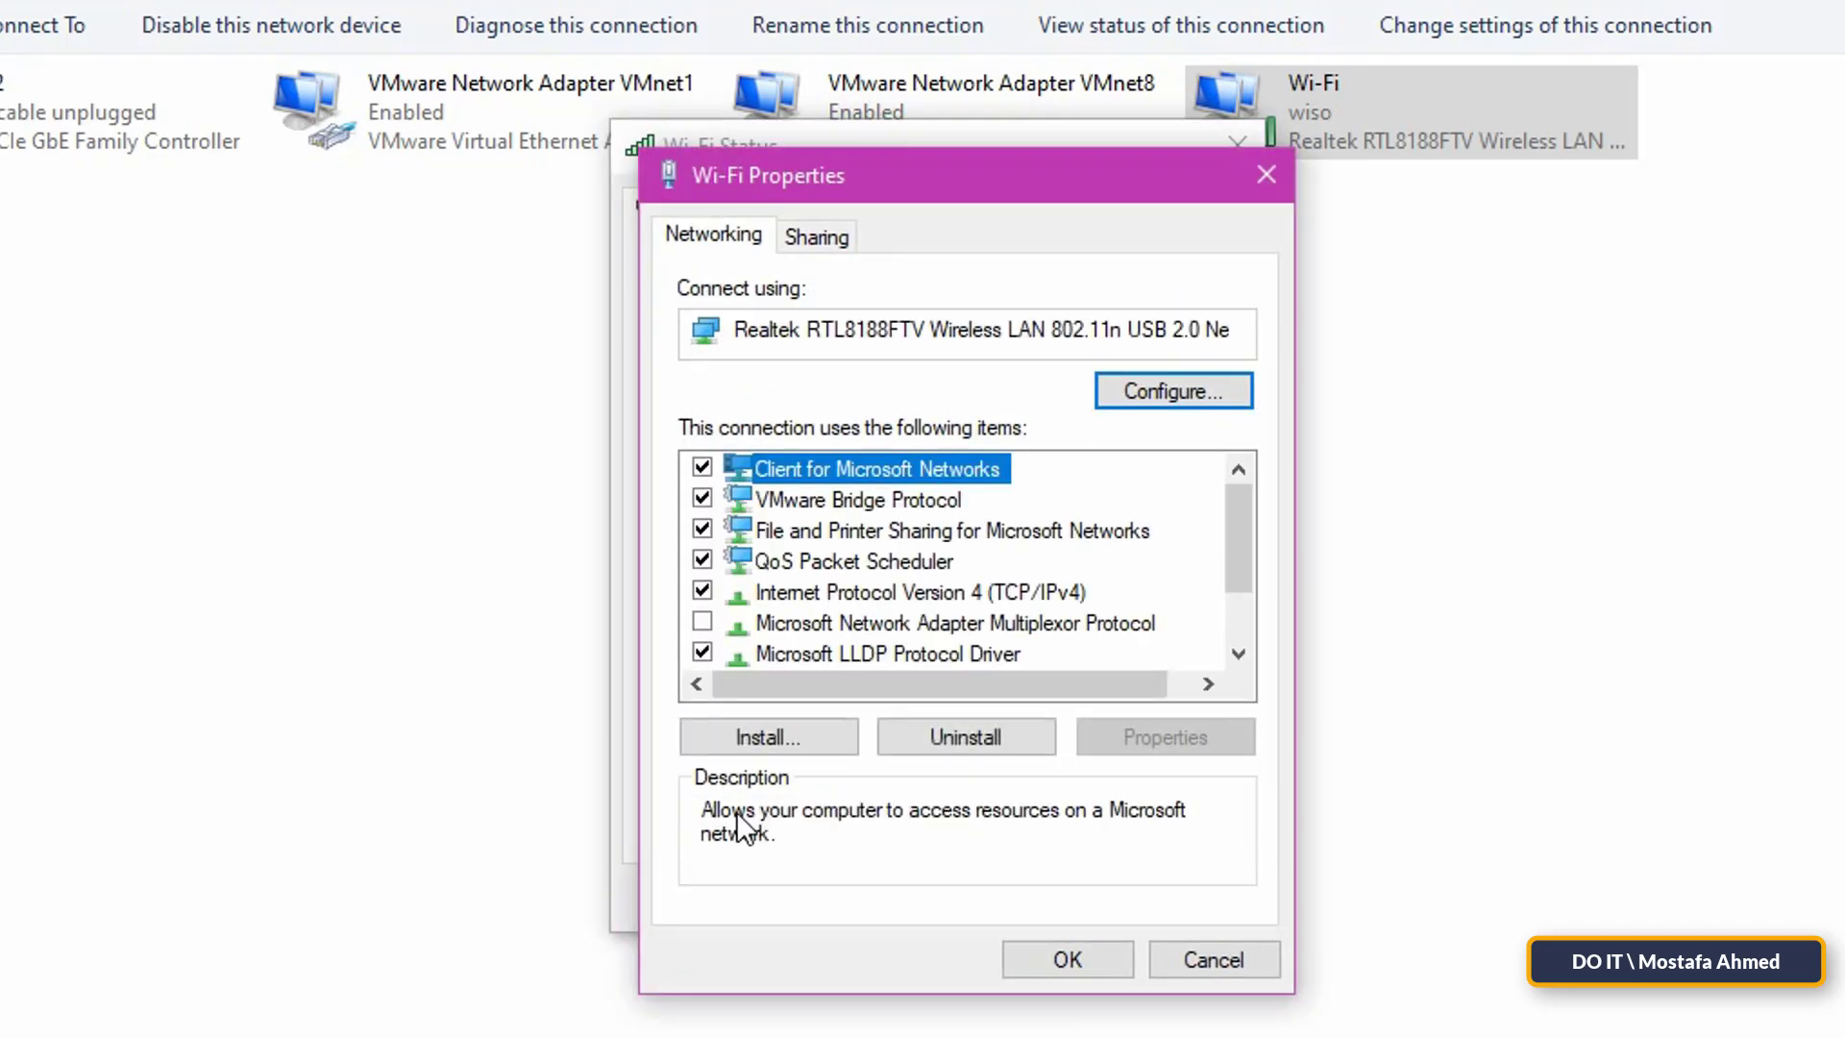
pyautogui.click(895, 595)
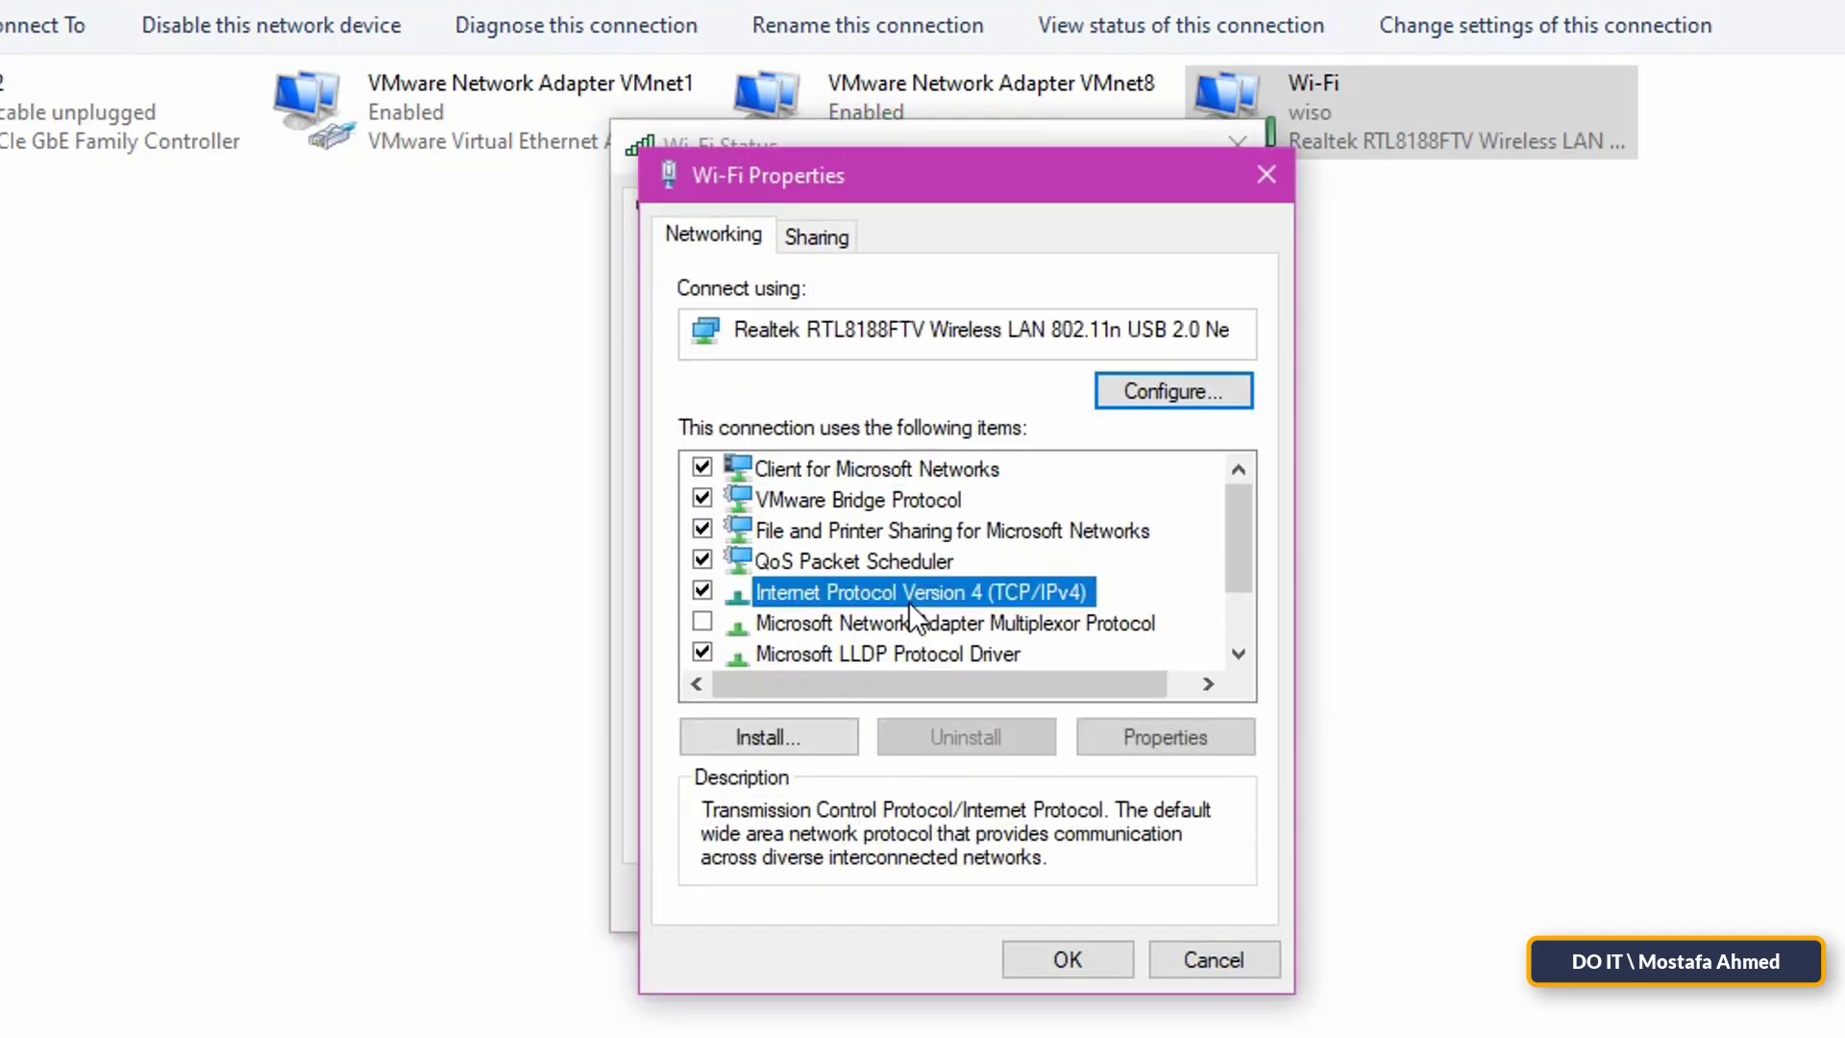
pyautogui.doubleClick(1084, 593)
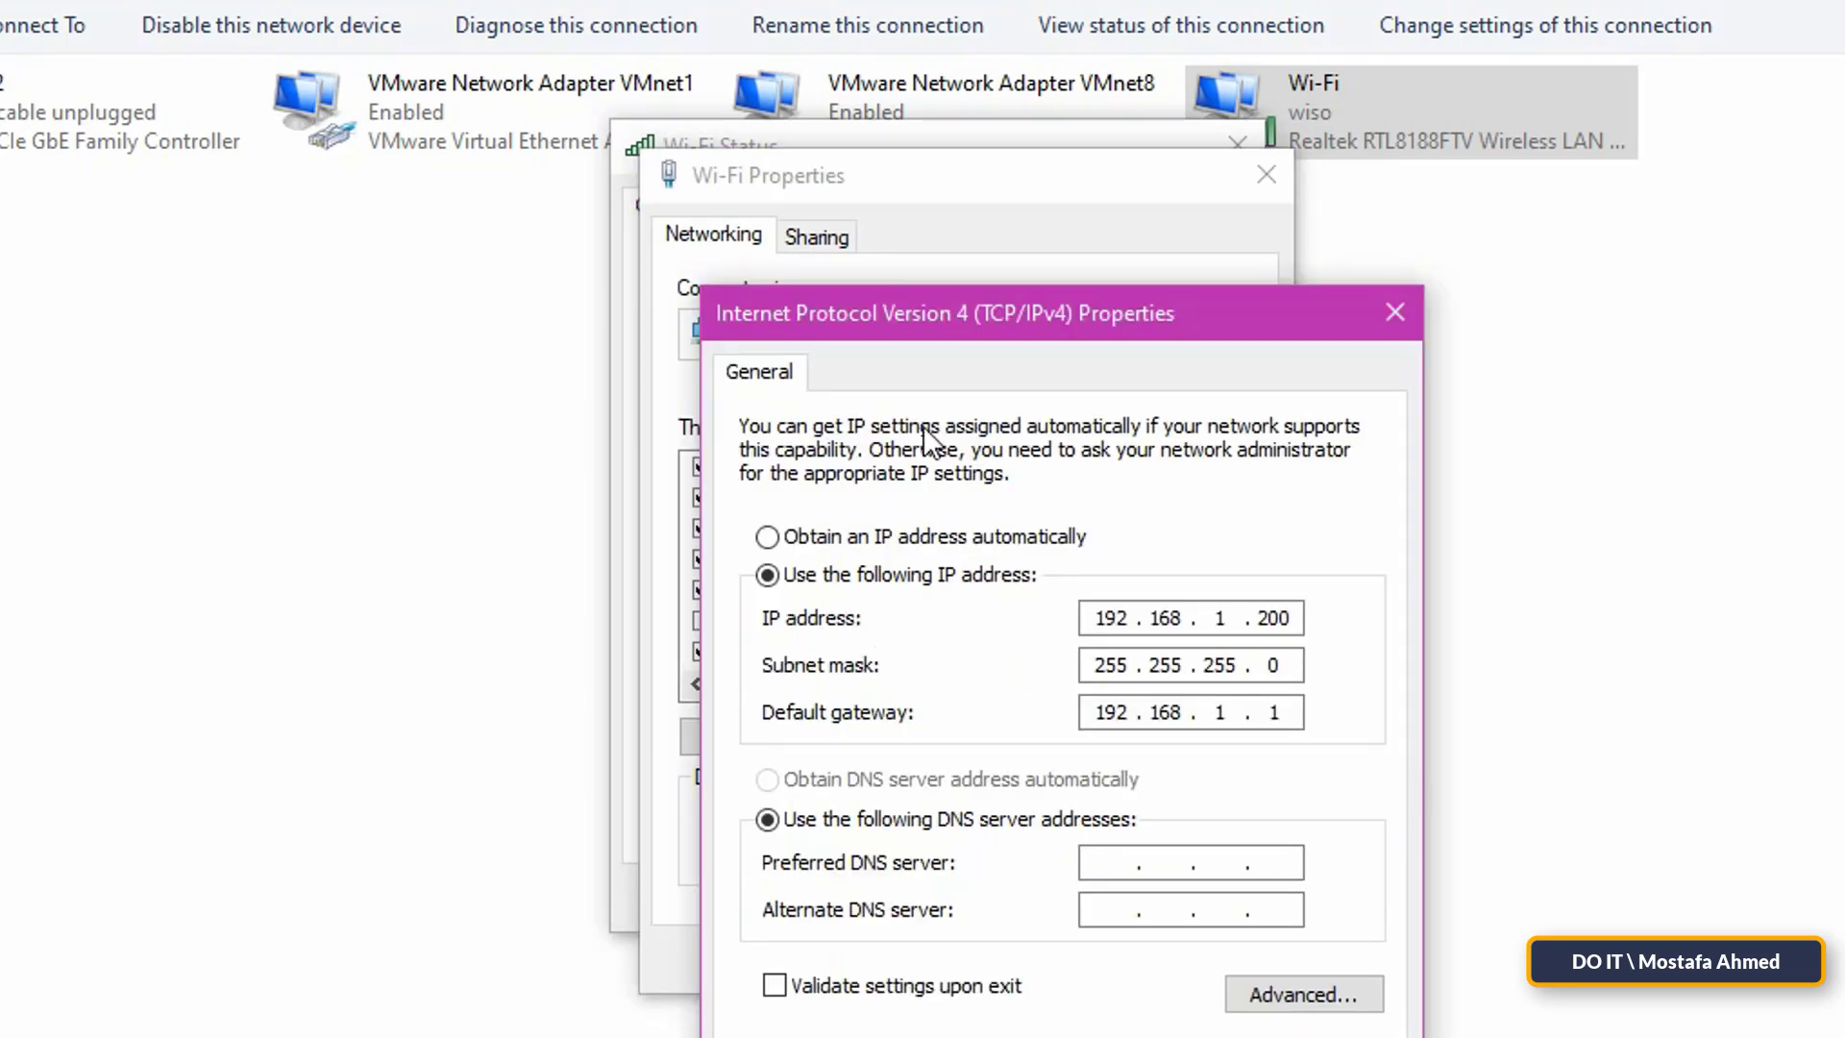
pyautogui.moveTo(947, 317); pyautogui.dragTo(821, 257)
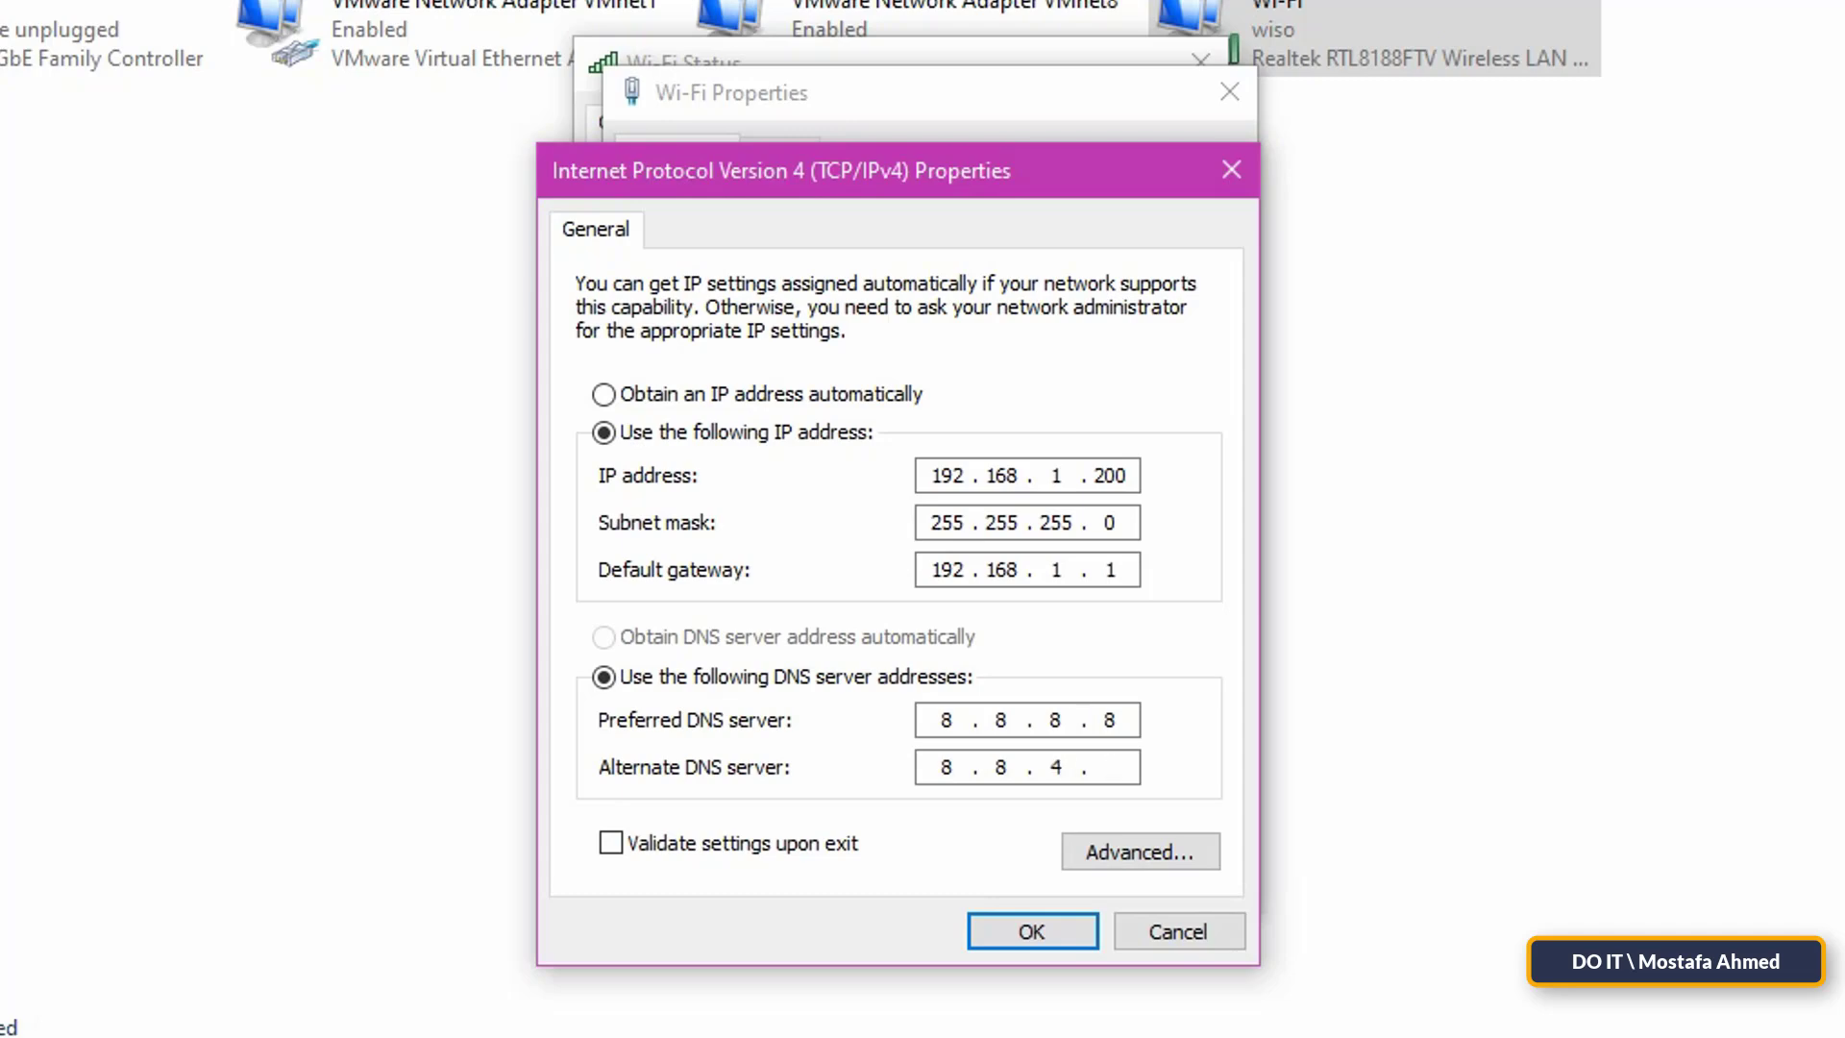
# Save DNS servers 8.8.8.8 and 8.8.4.4 and confirm the Wi-Fi properties.
pyautogui.click(1045, 932)
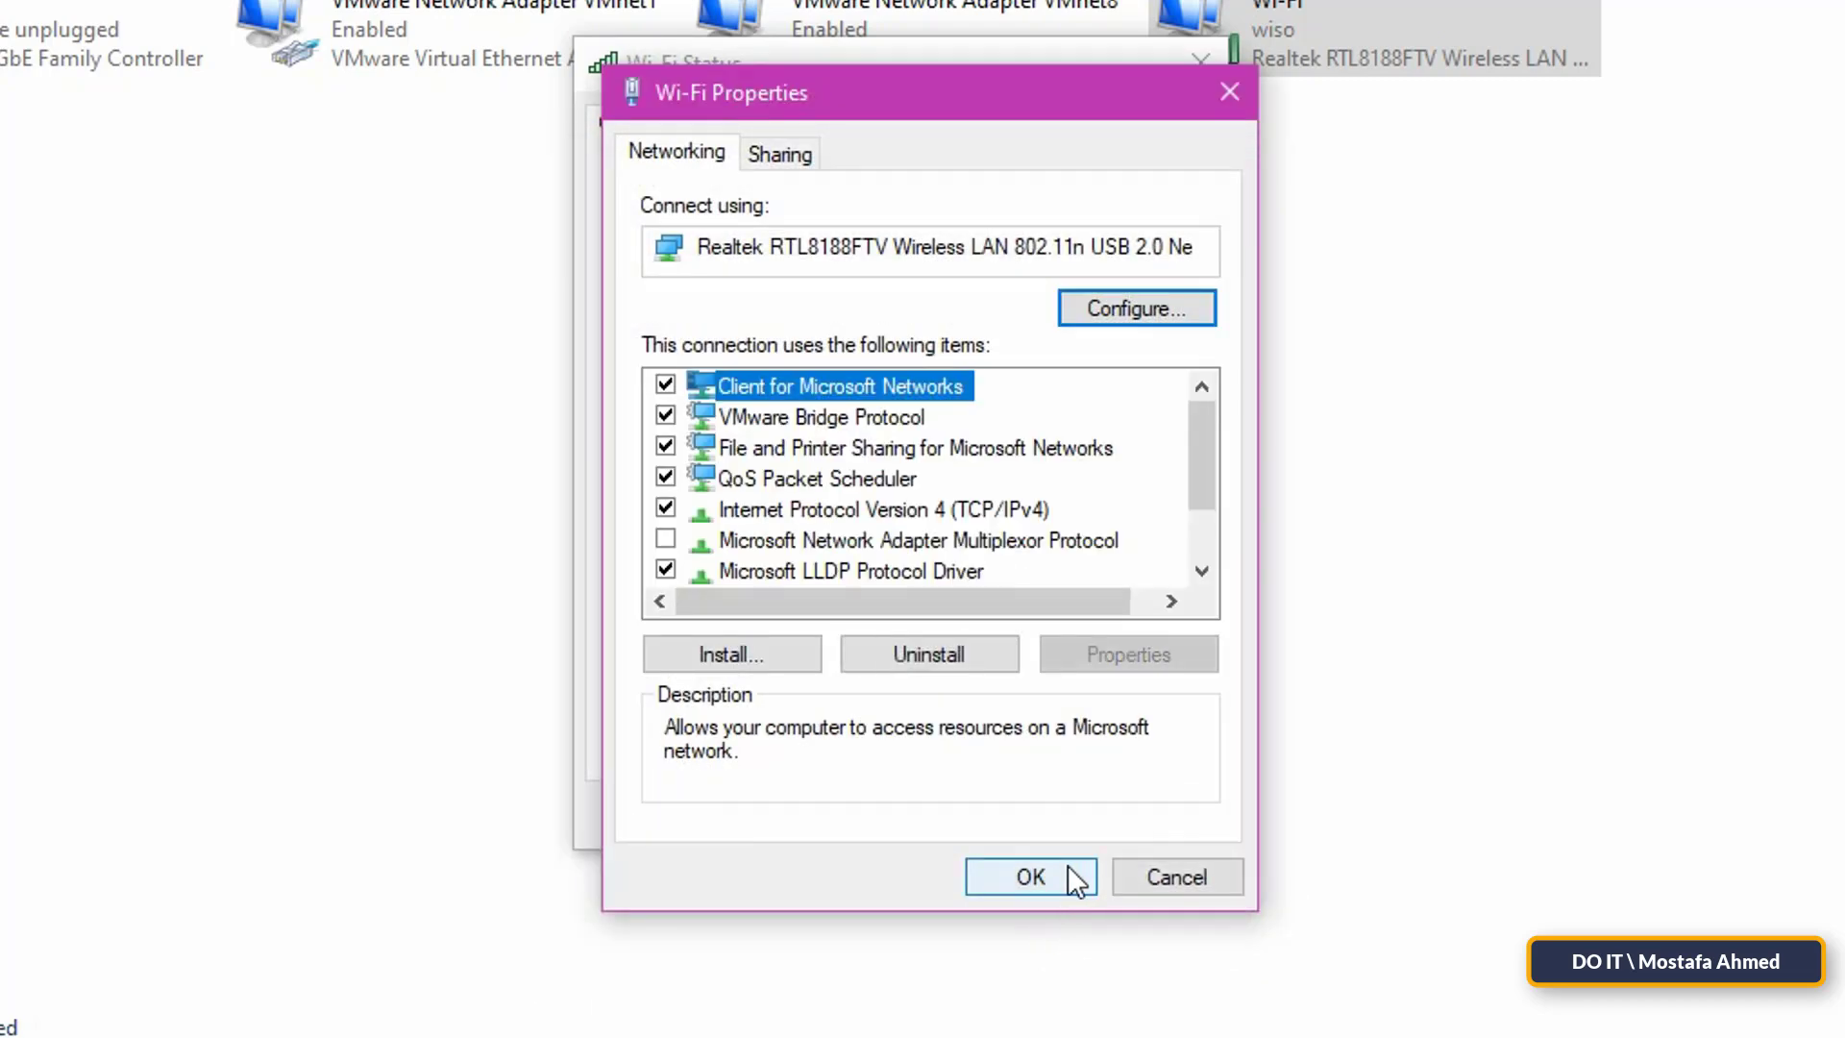
pyautogui.click(1031, 877)
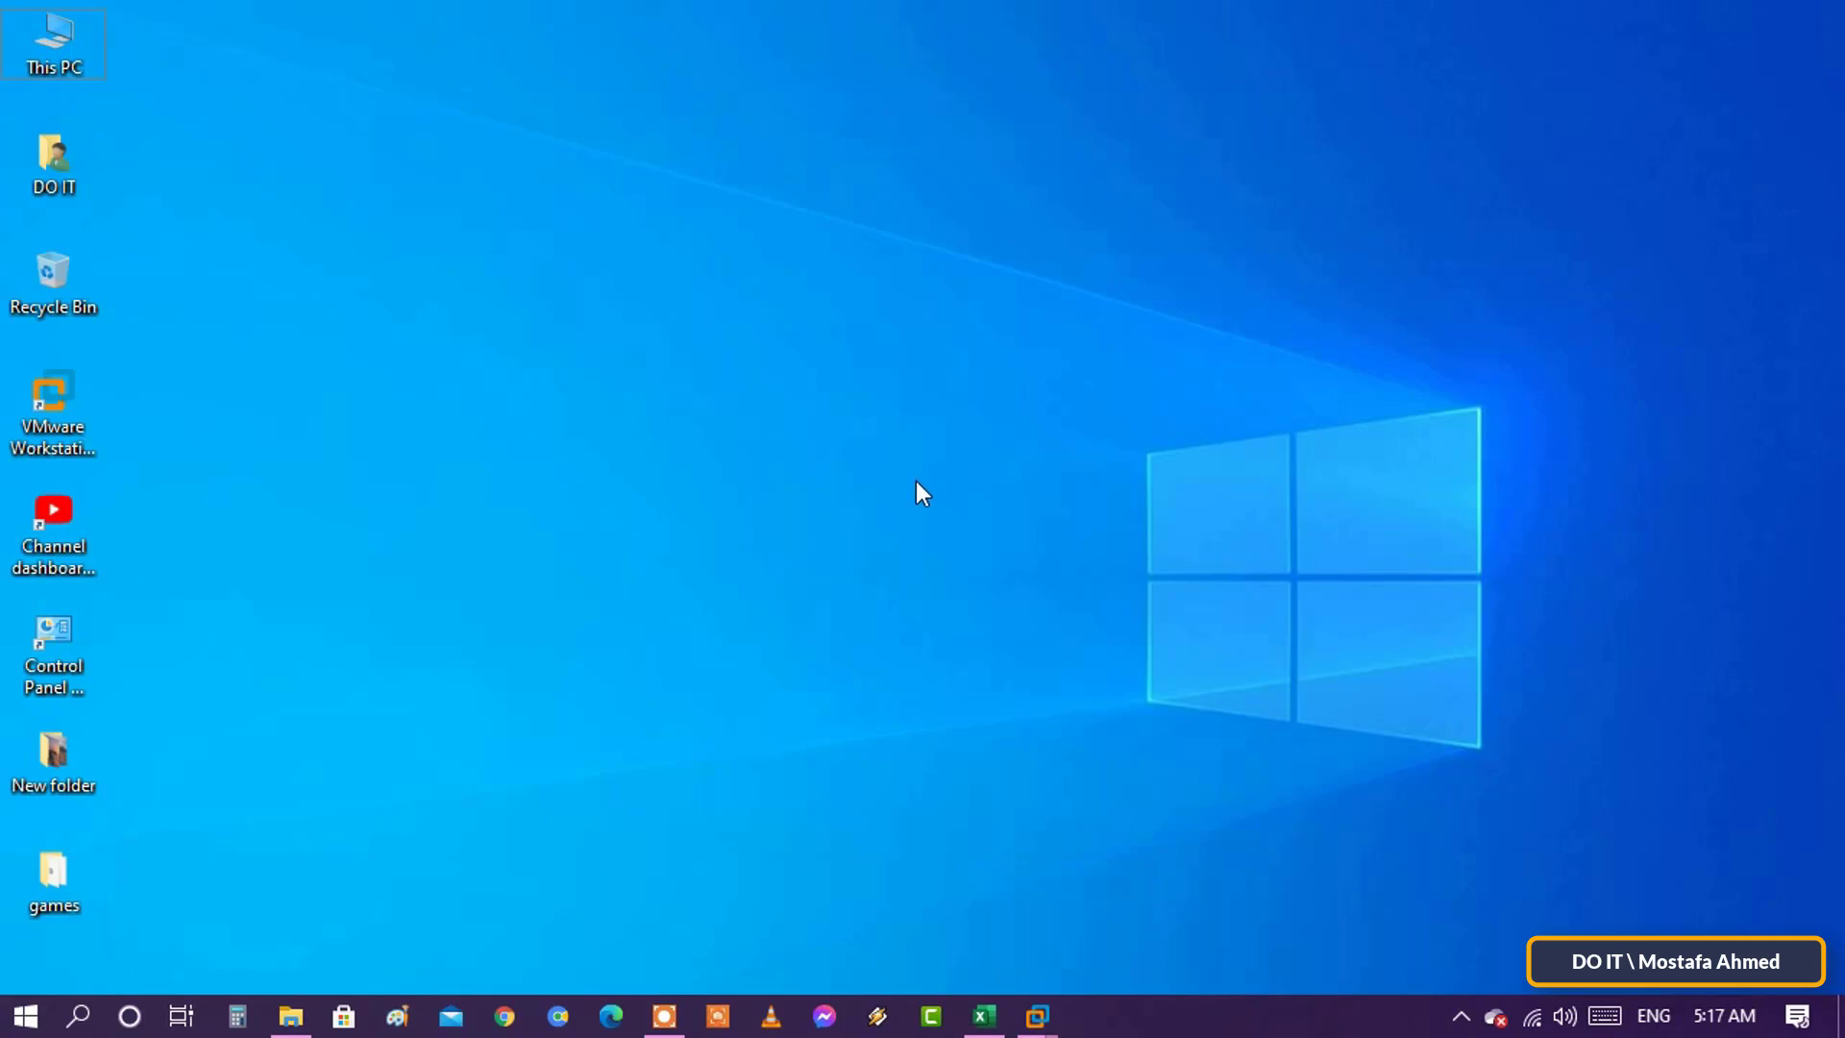
# Launch Command Prompt as administrator from Windows search.
pyautogui.click(81, 1015)
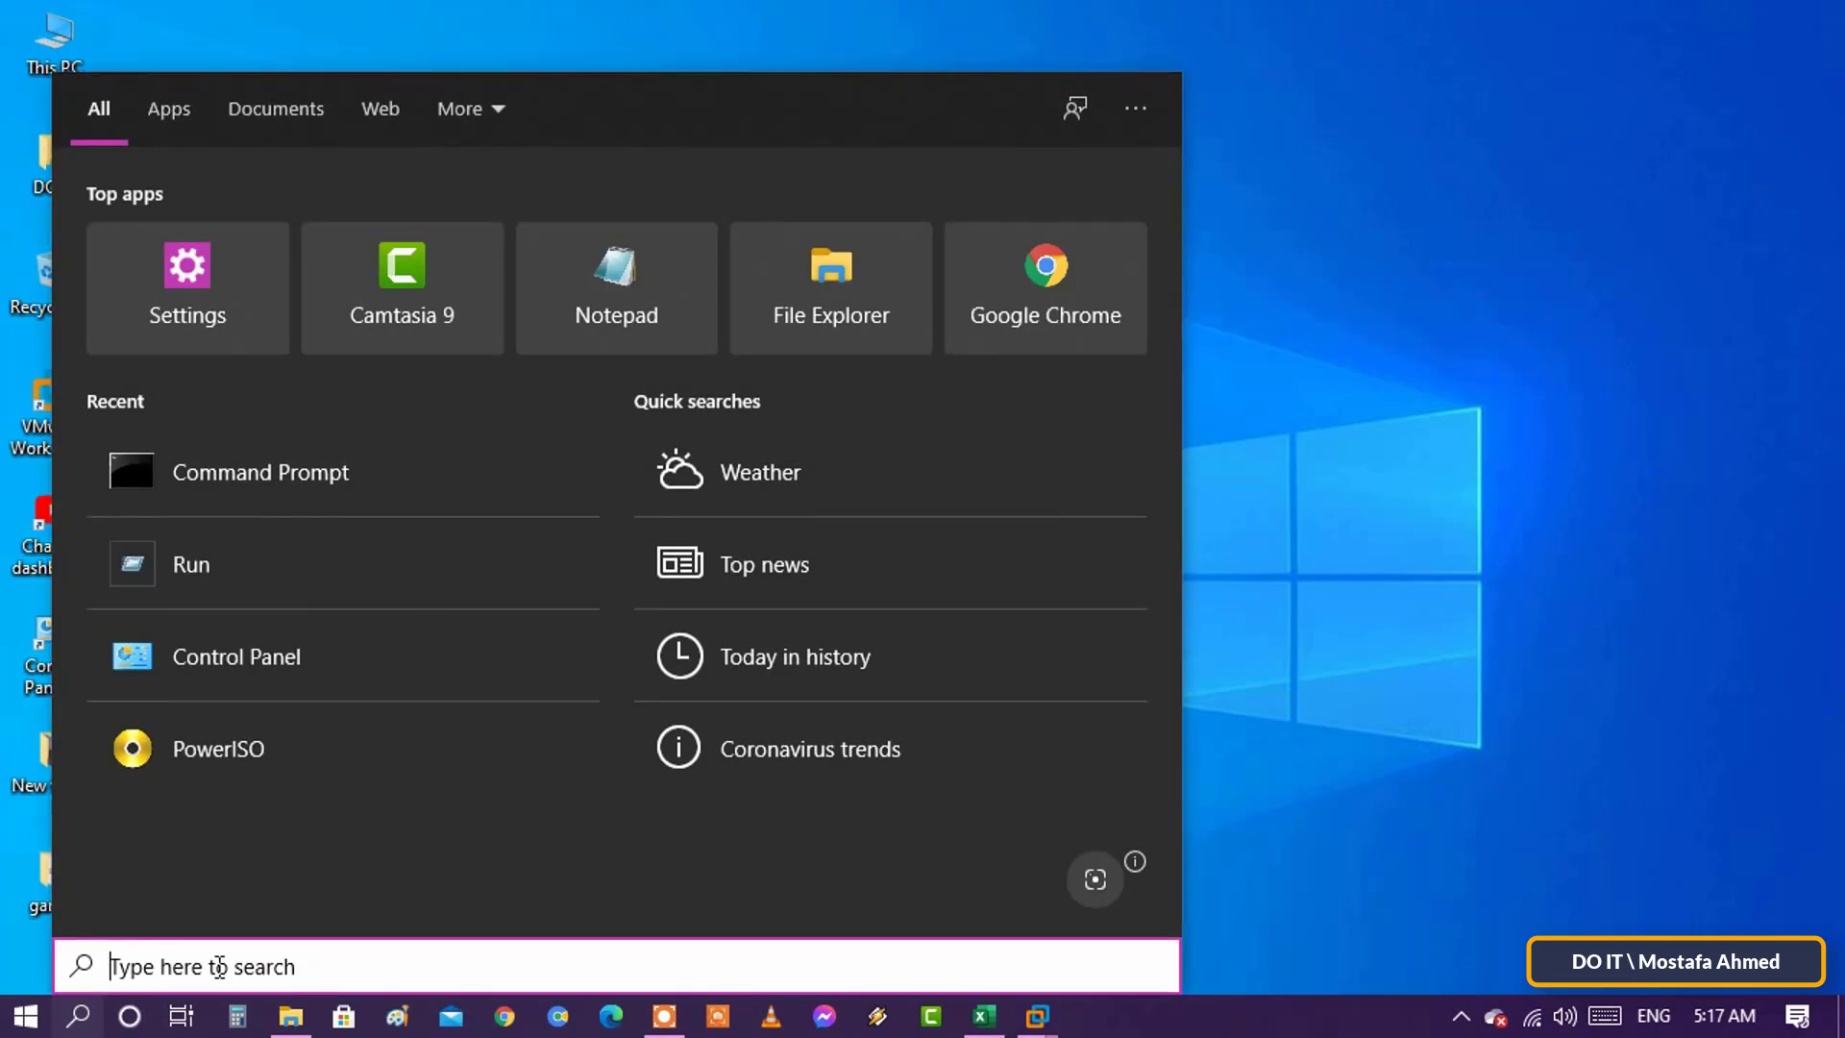
pyautogui.write('cmd')
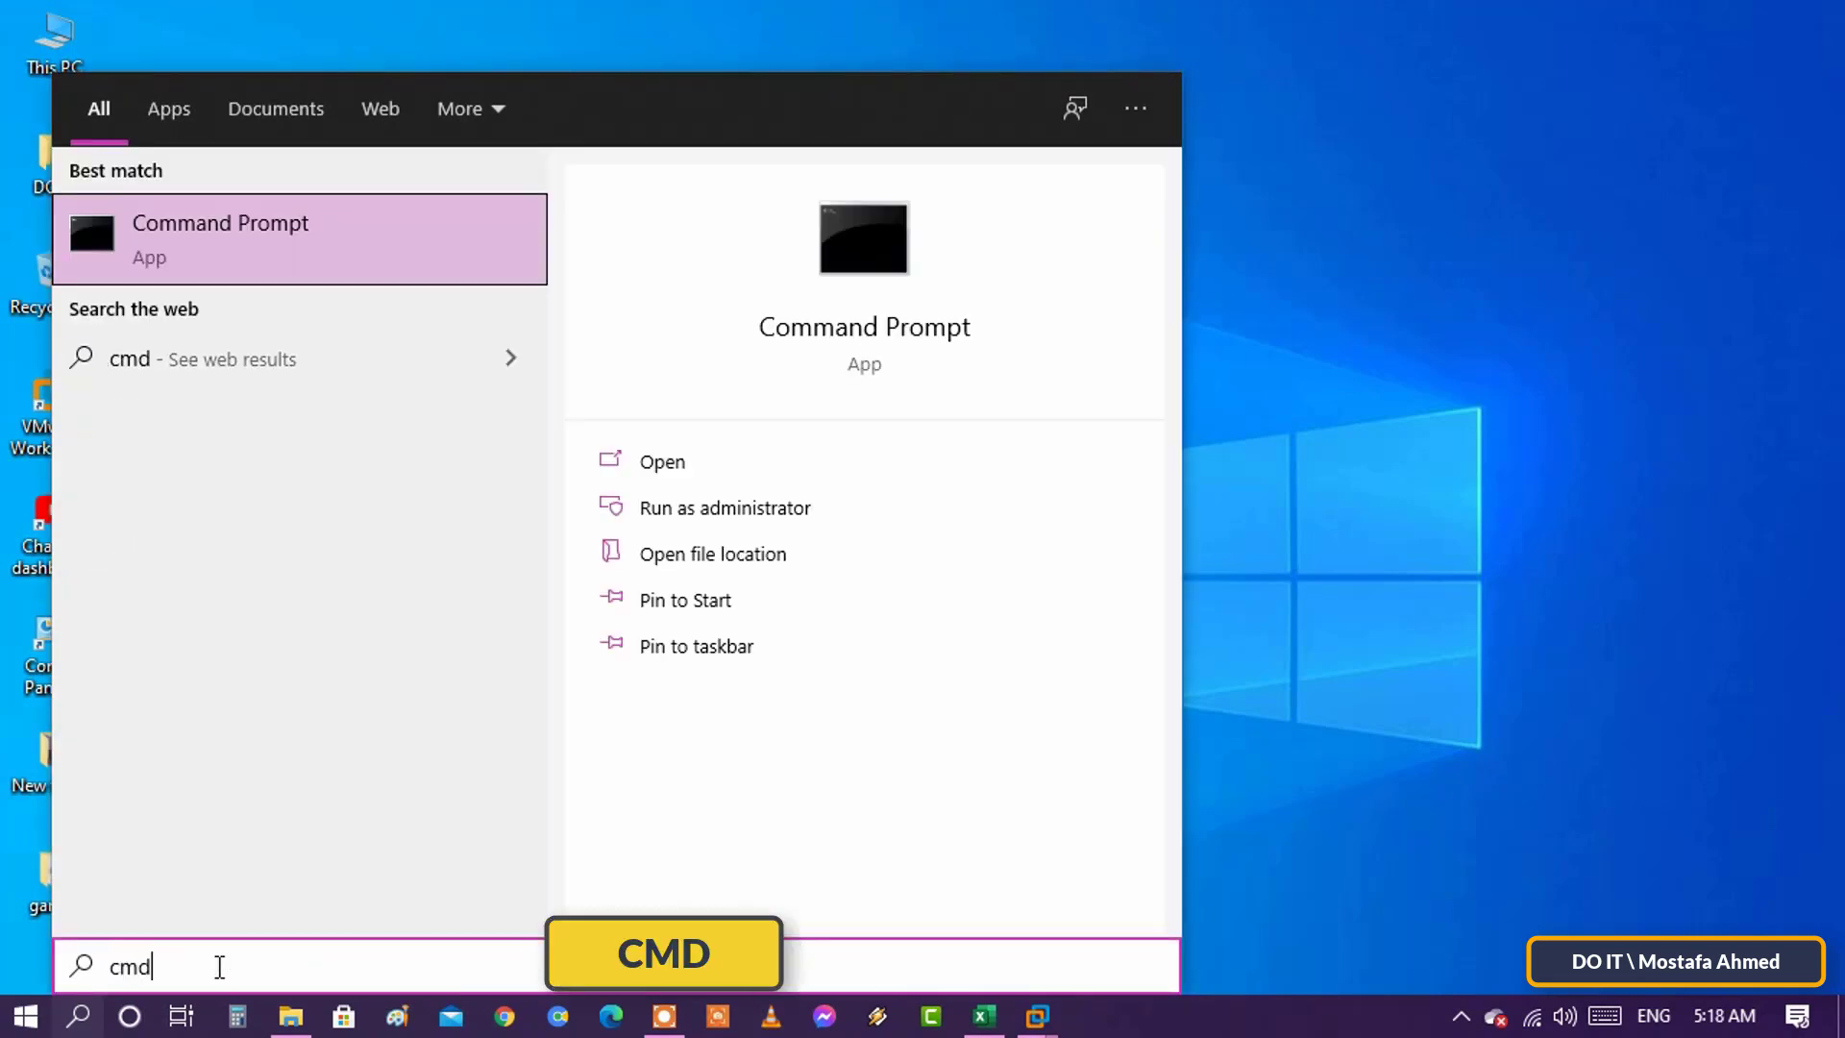
pyautogui.rightClick(518, 256)
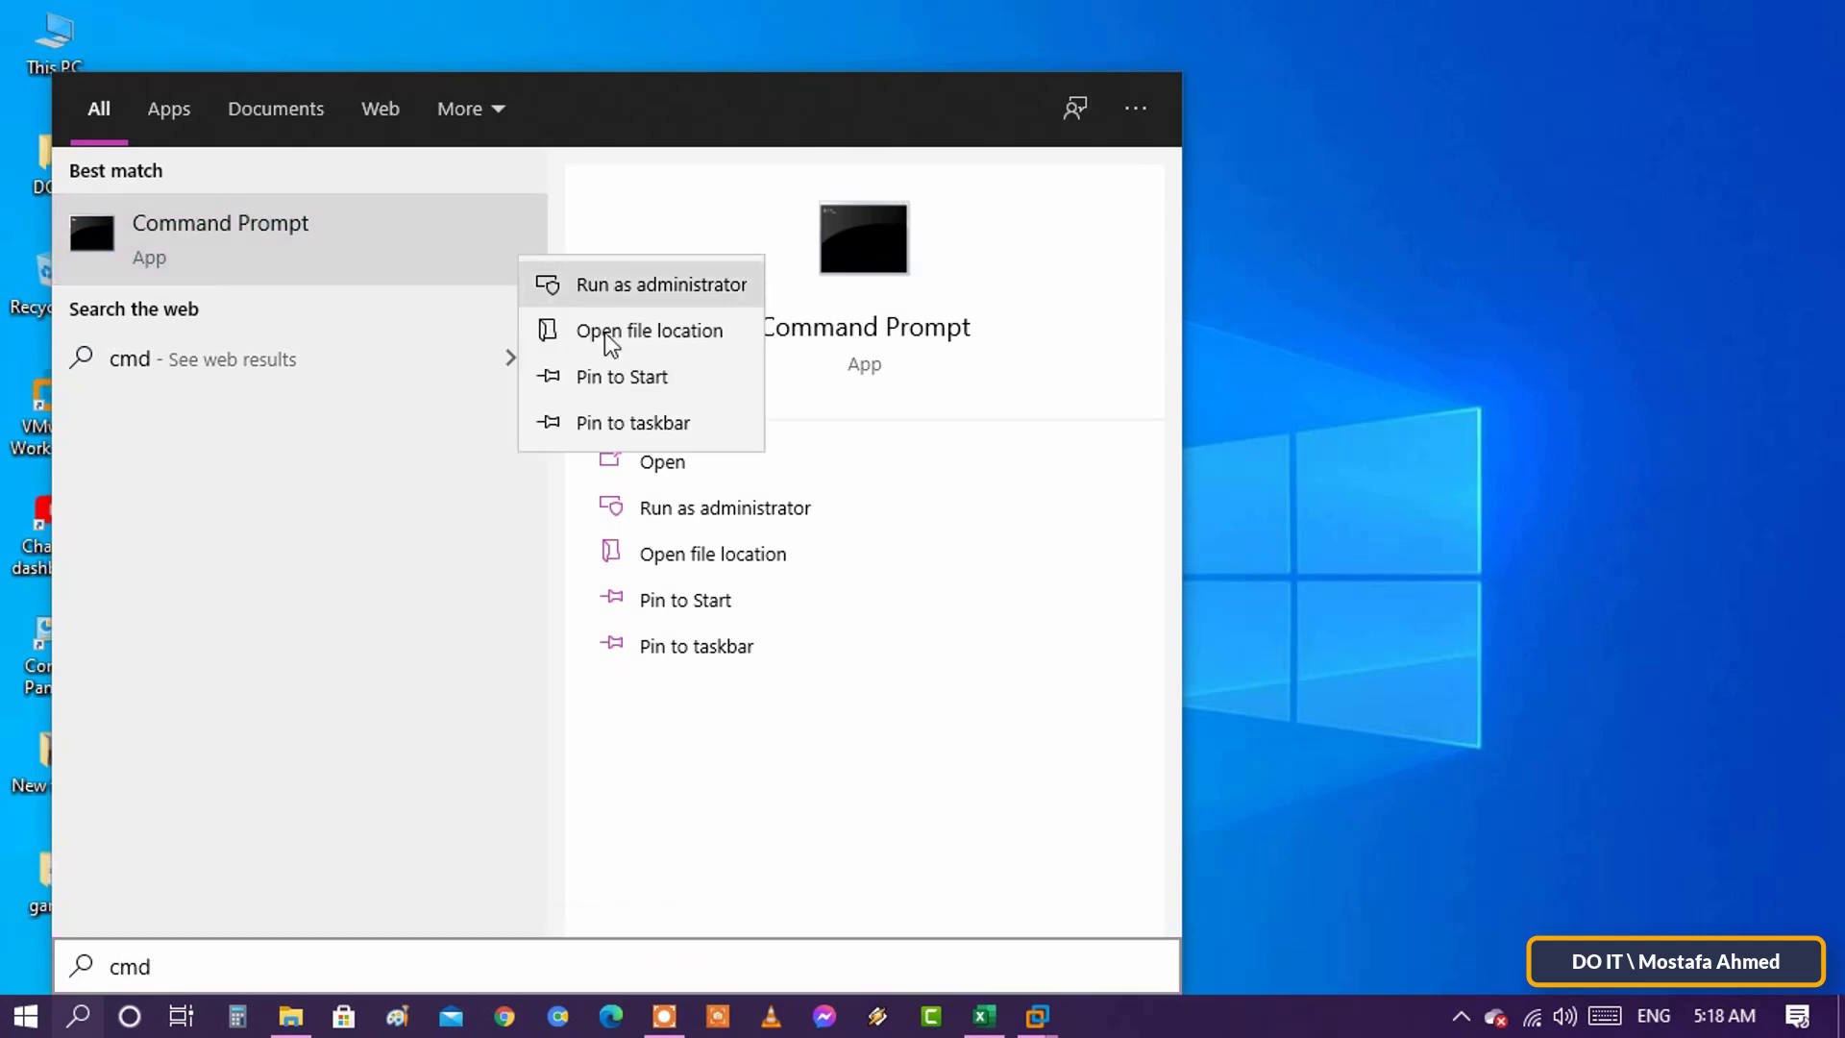
pyautogui.click(645, 284)
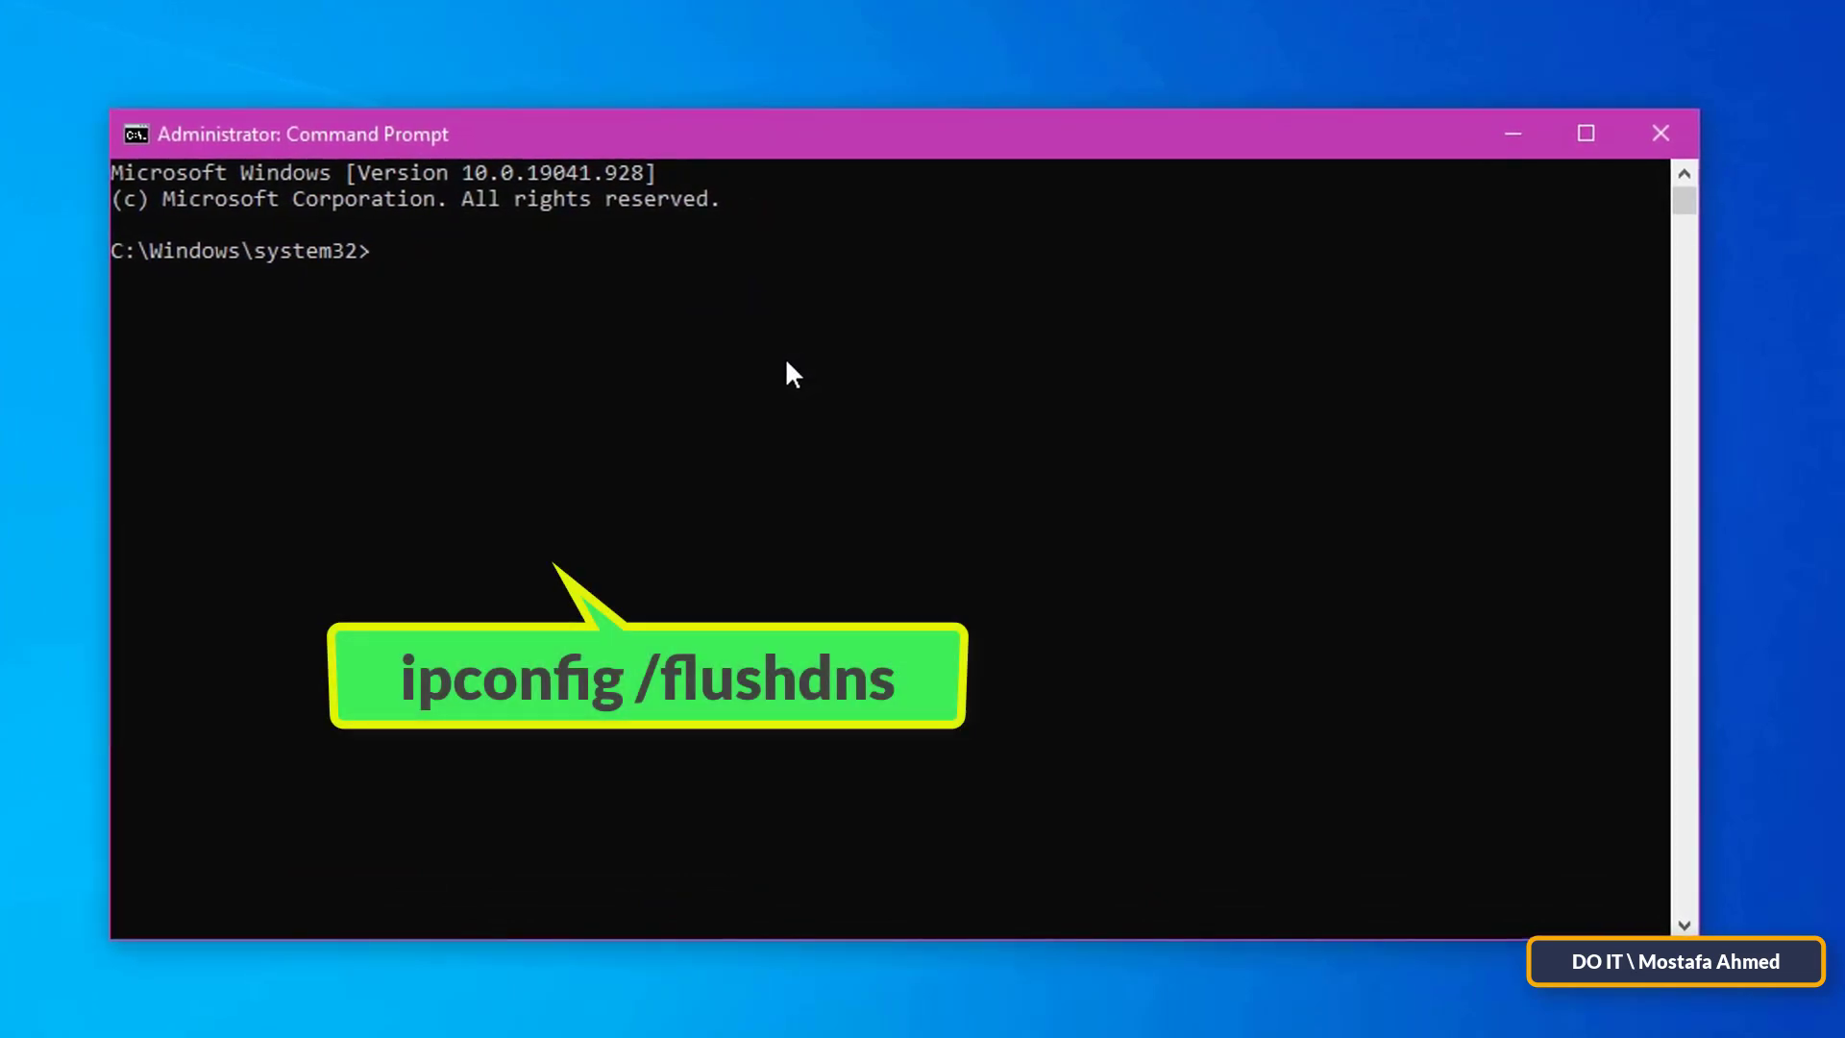
pyautogui.write('ipconfig')
pyautogui.write(' /flu')
pyautogui.write('shdns')
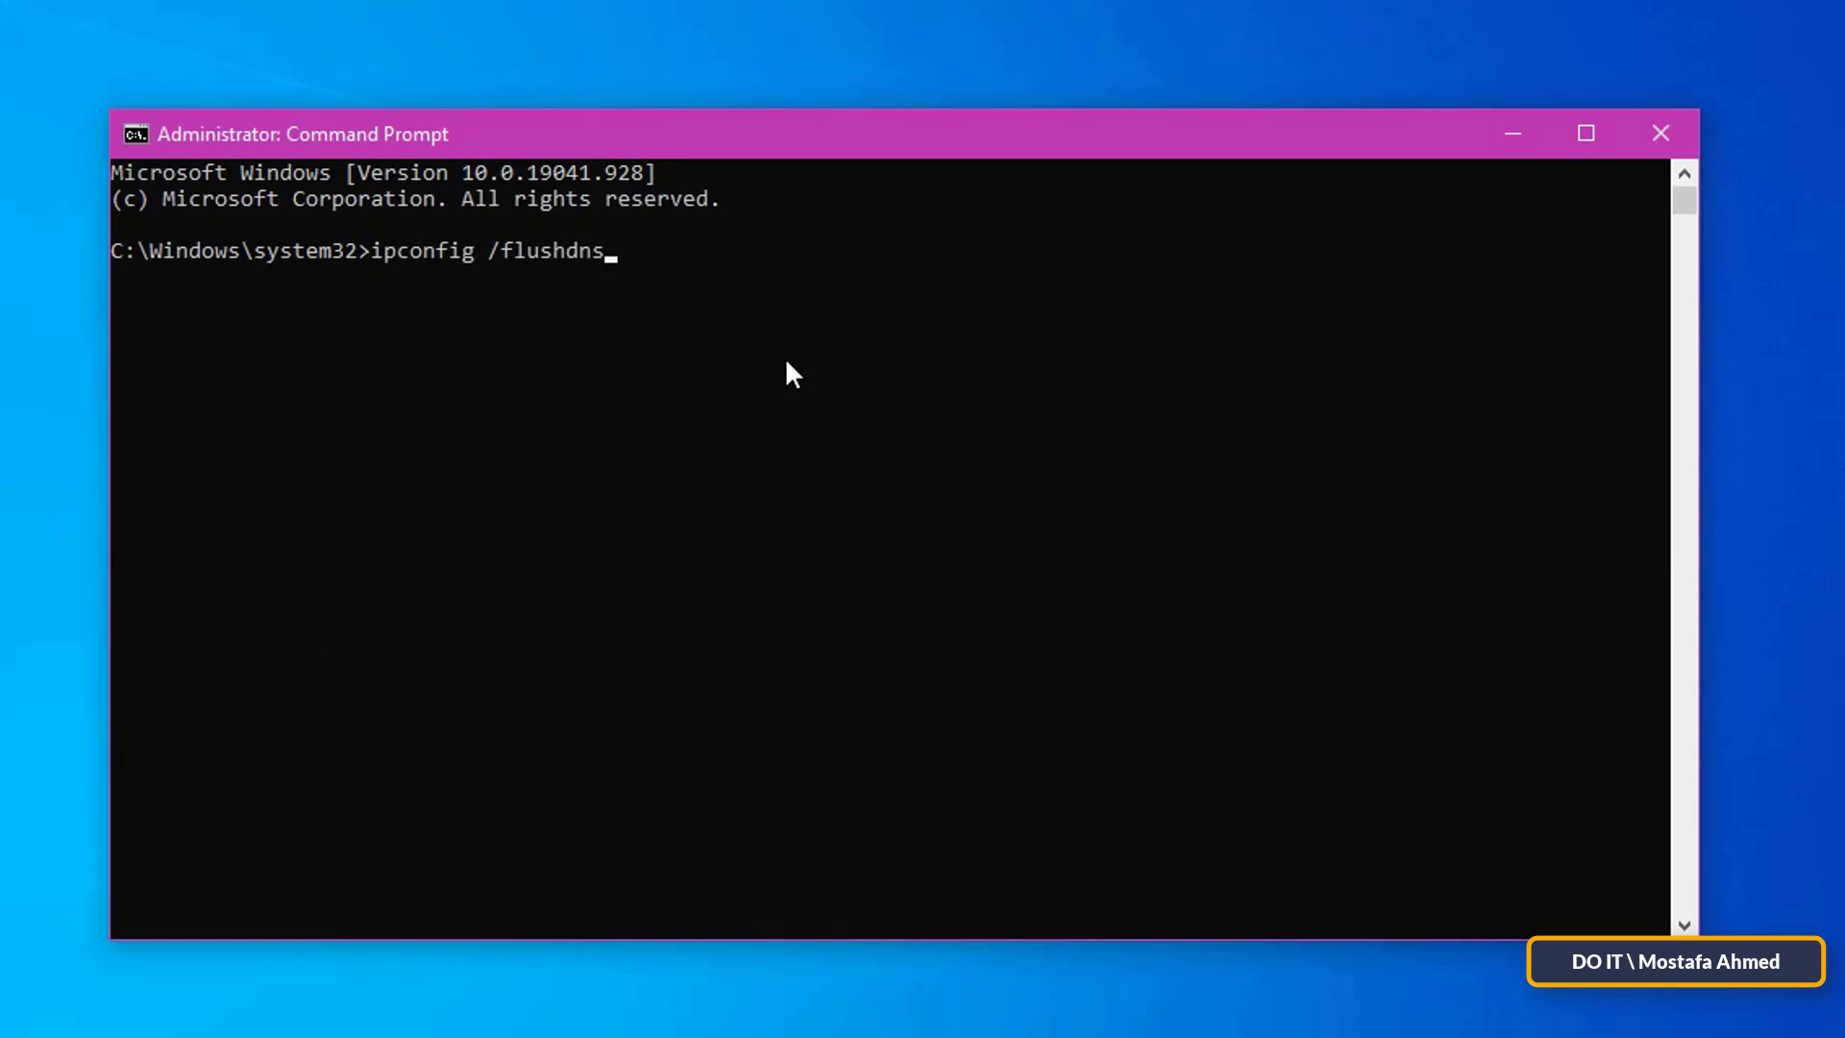
# Run ipconfig /flushdns and close the command window.
pyautogui.press('Return')
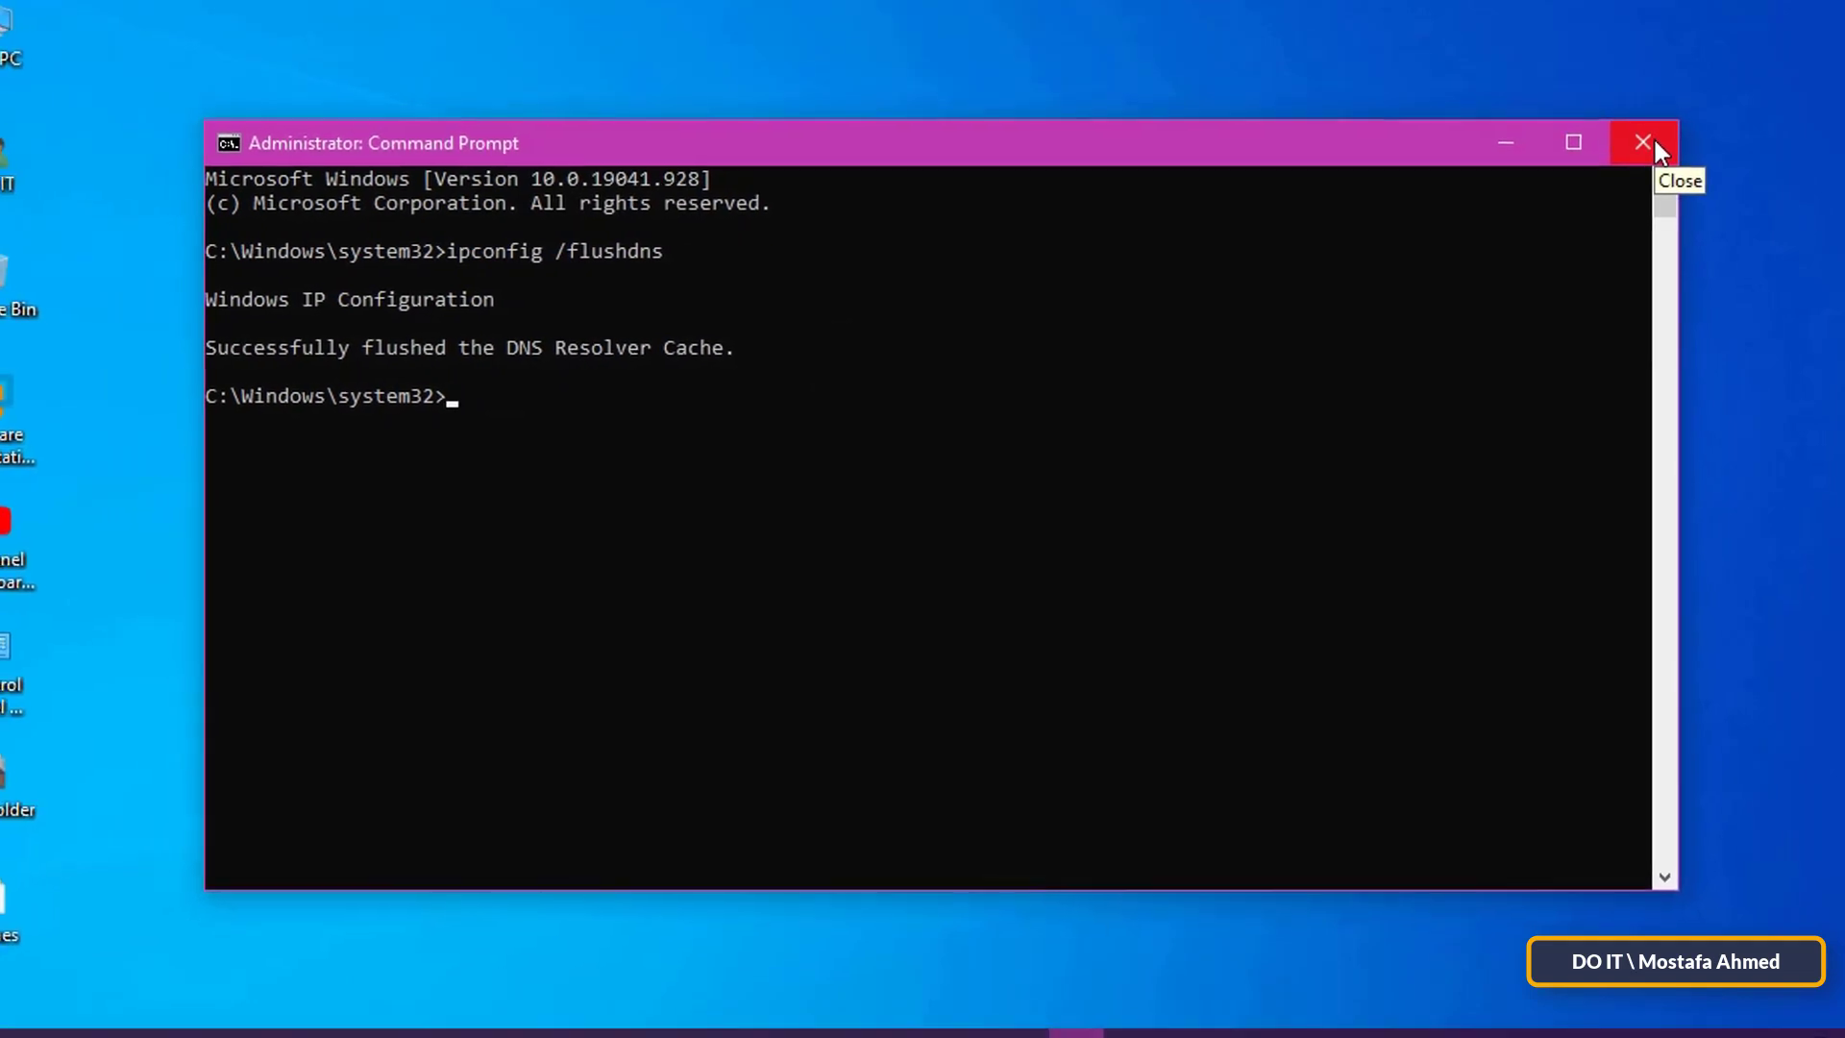
pyautogui.click(1644, 143)
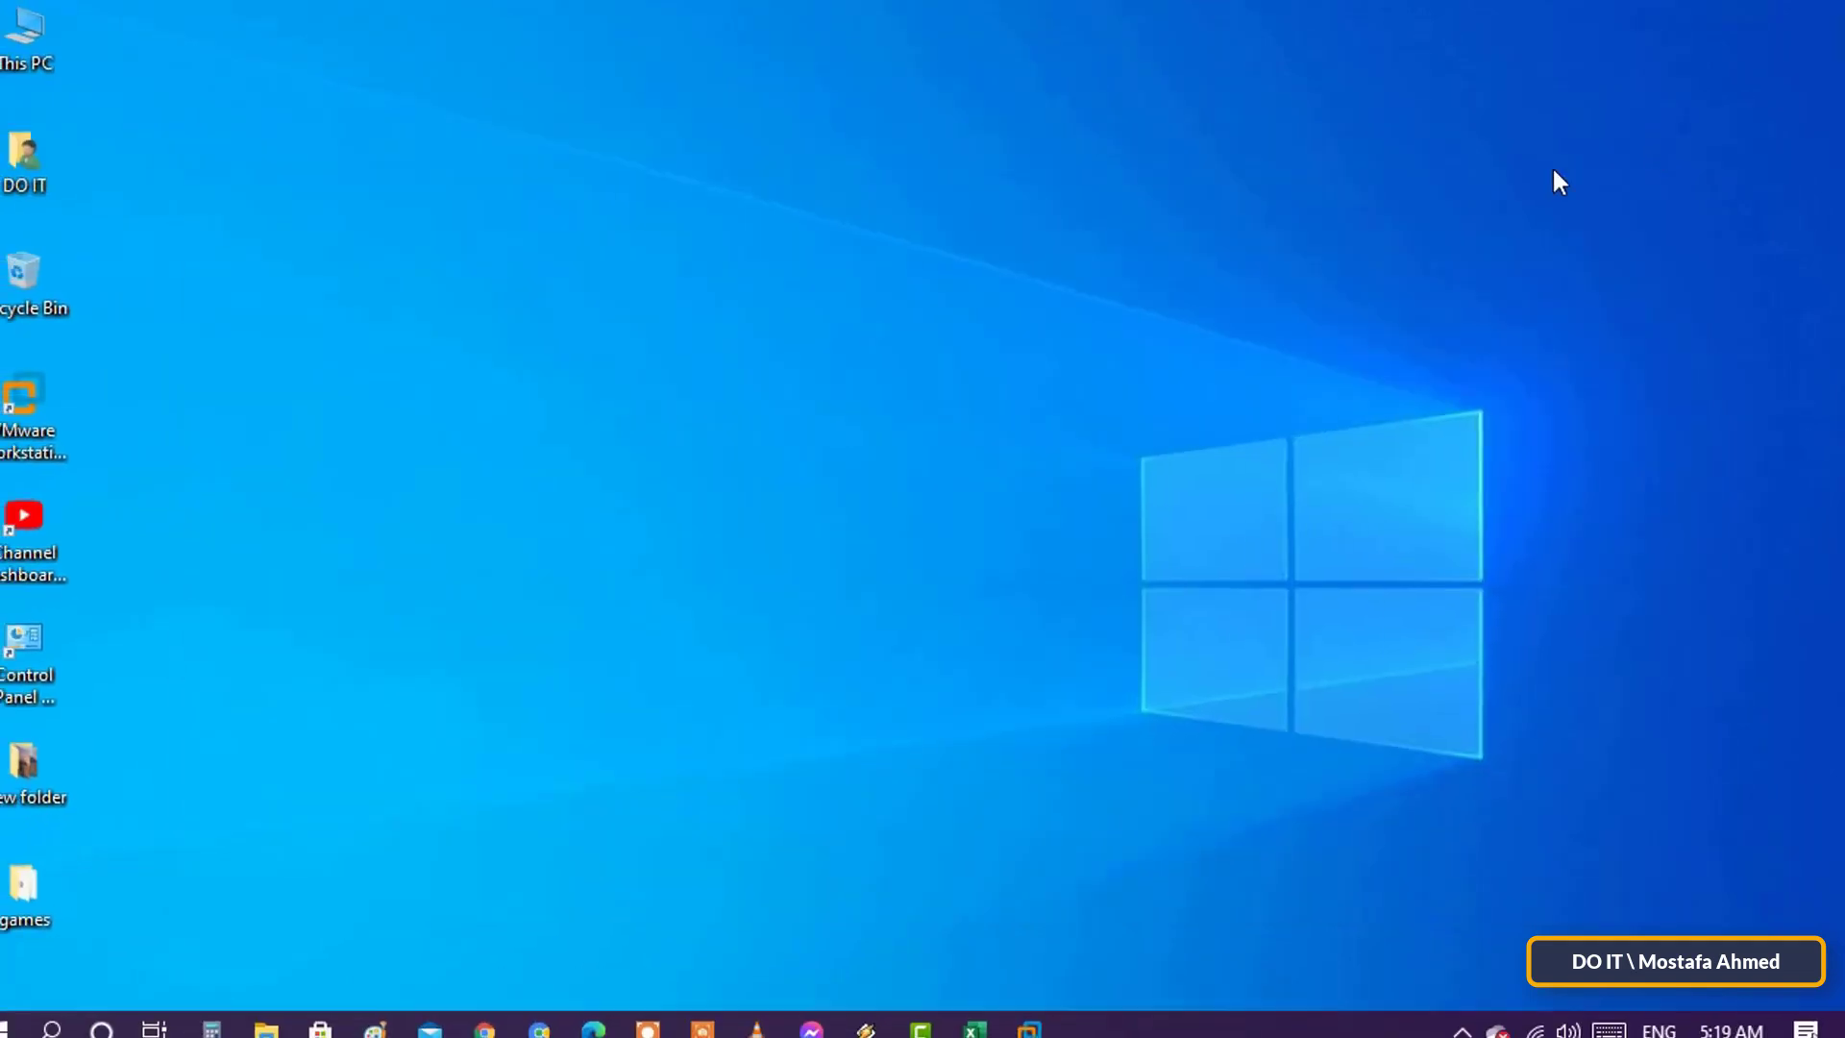
# Load chrome://net-internals in Chrome and switch to its DNS section.
pyautogui.click(503, 1017)
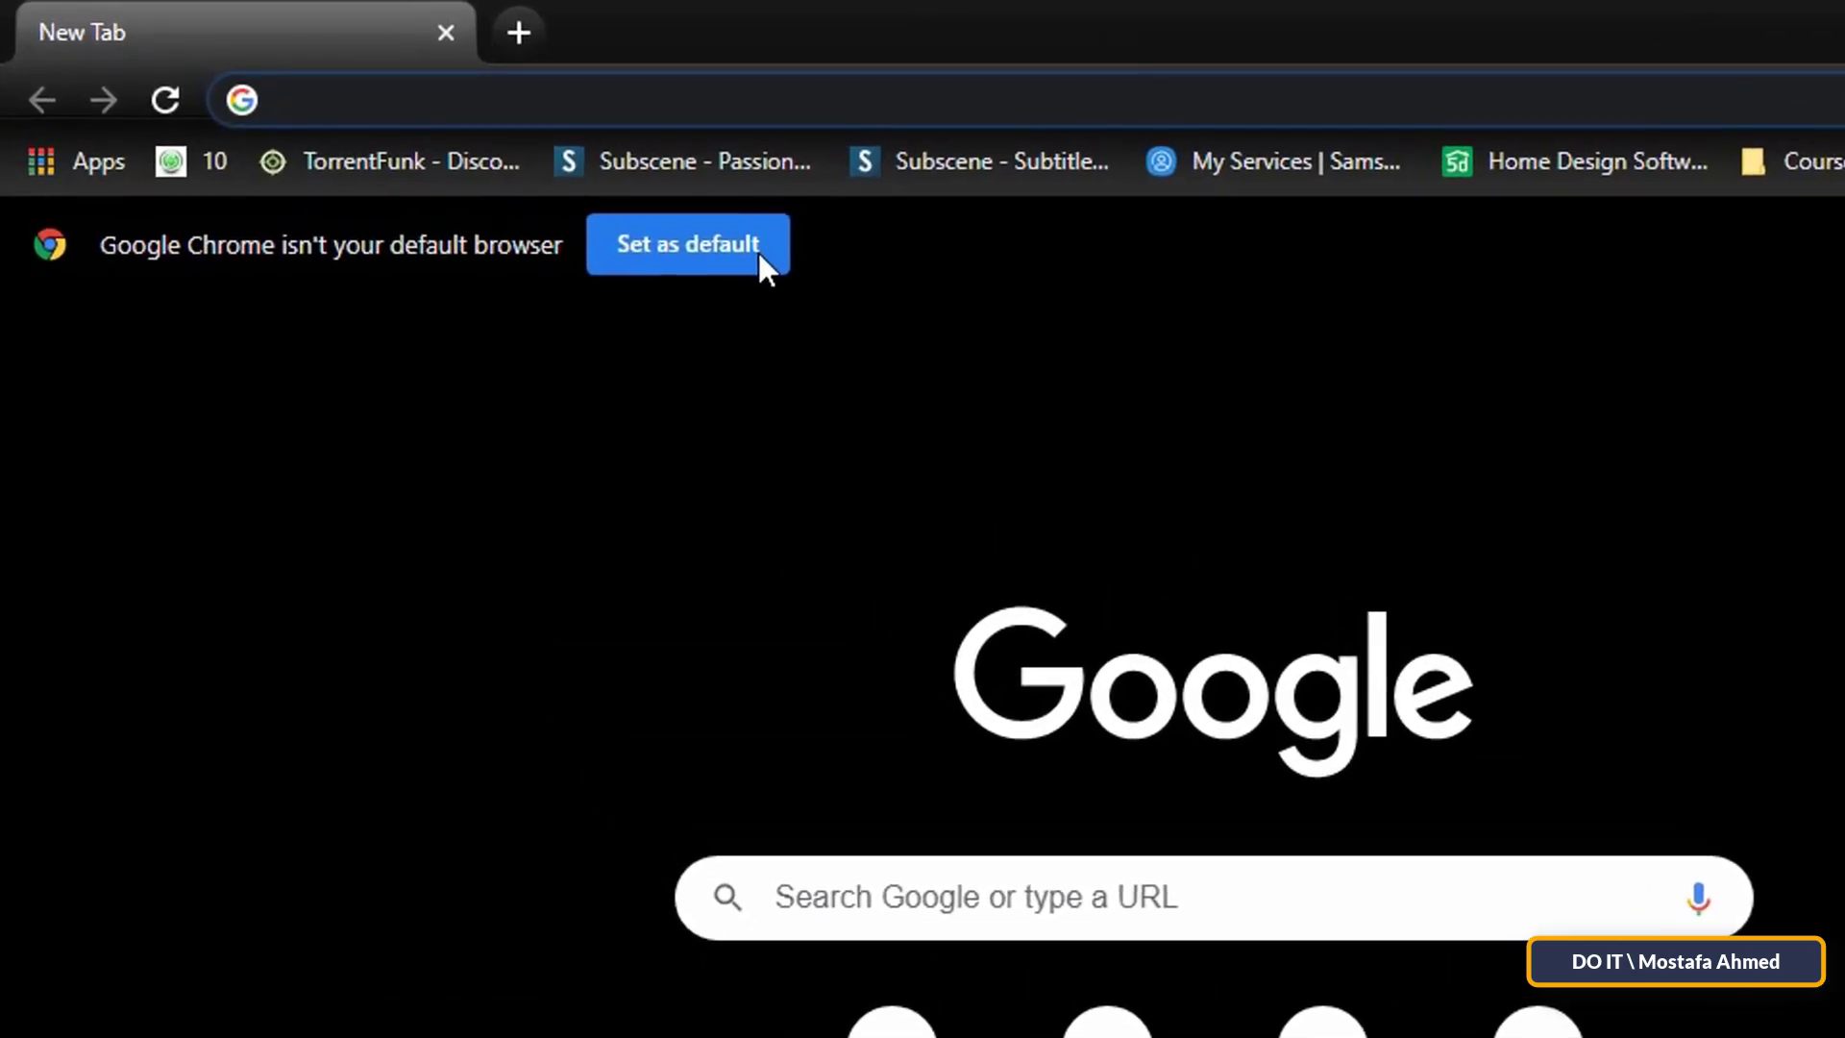
pyautogui.write('chrome://net')
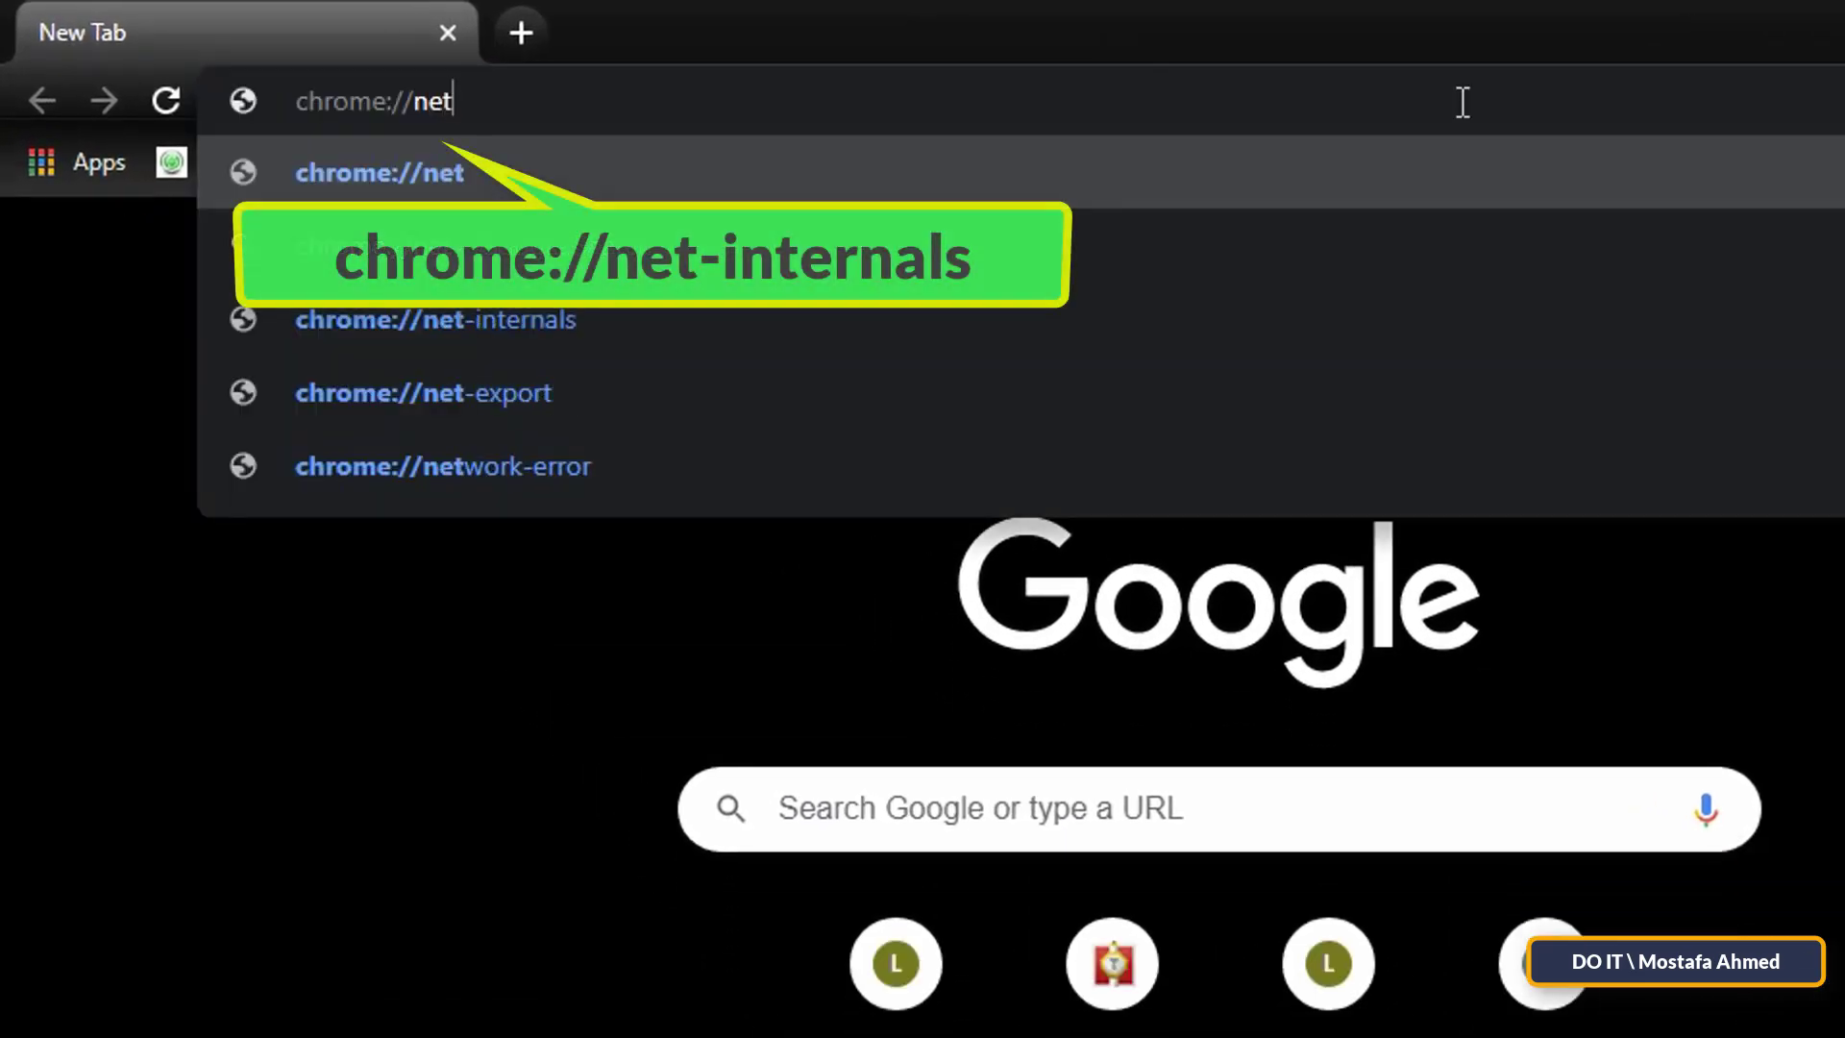
pyautogui.write('-')
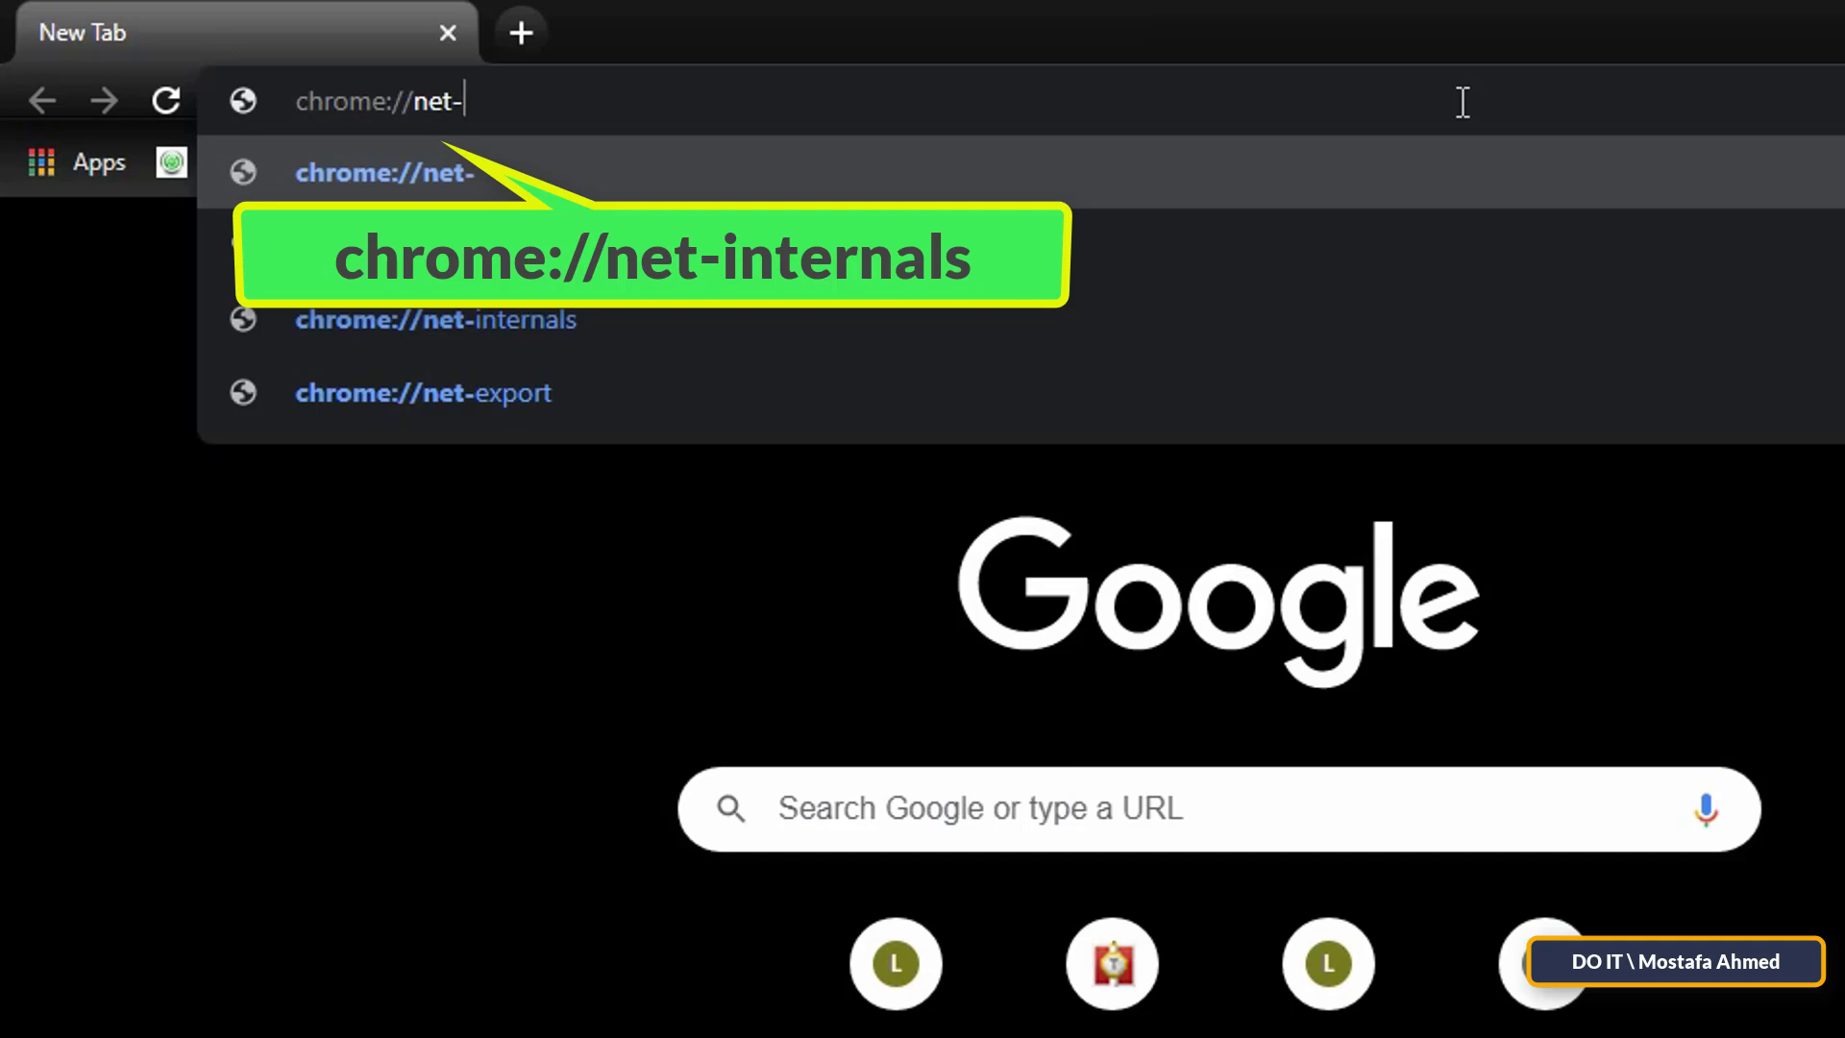
pyautogui.write('in')
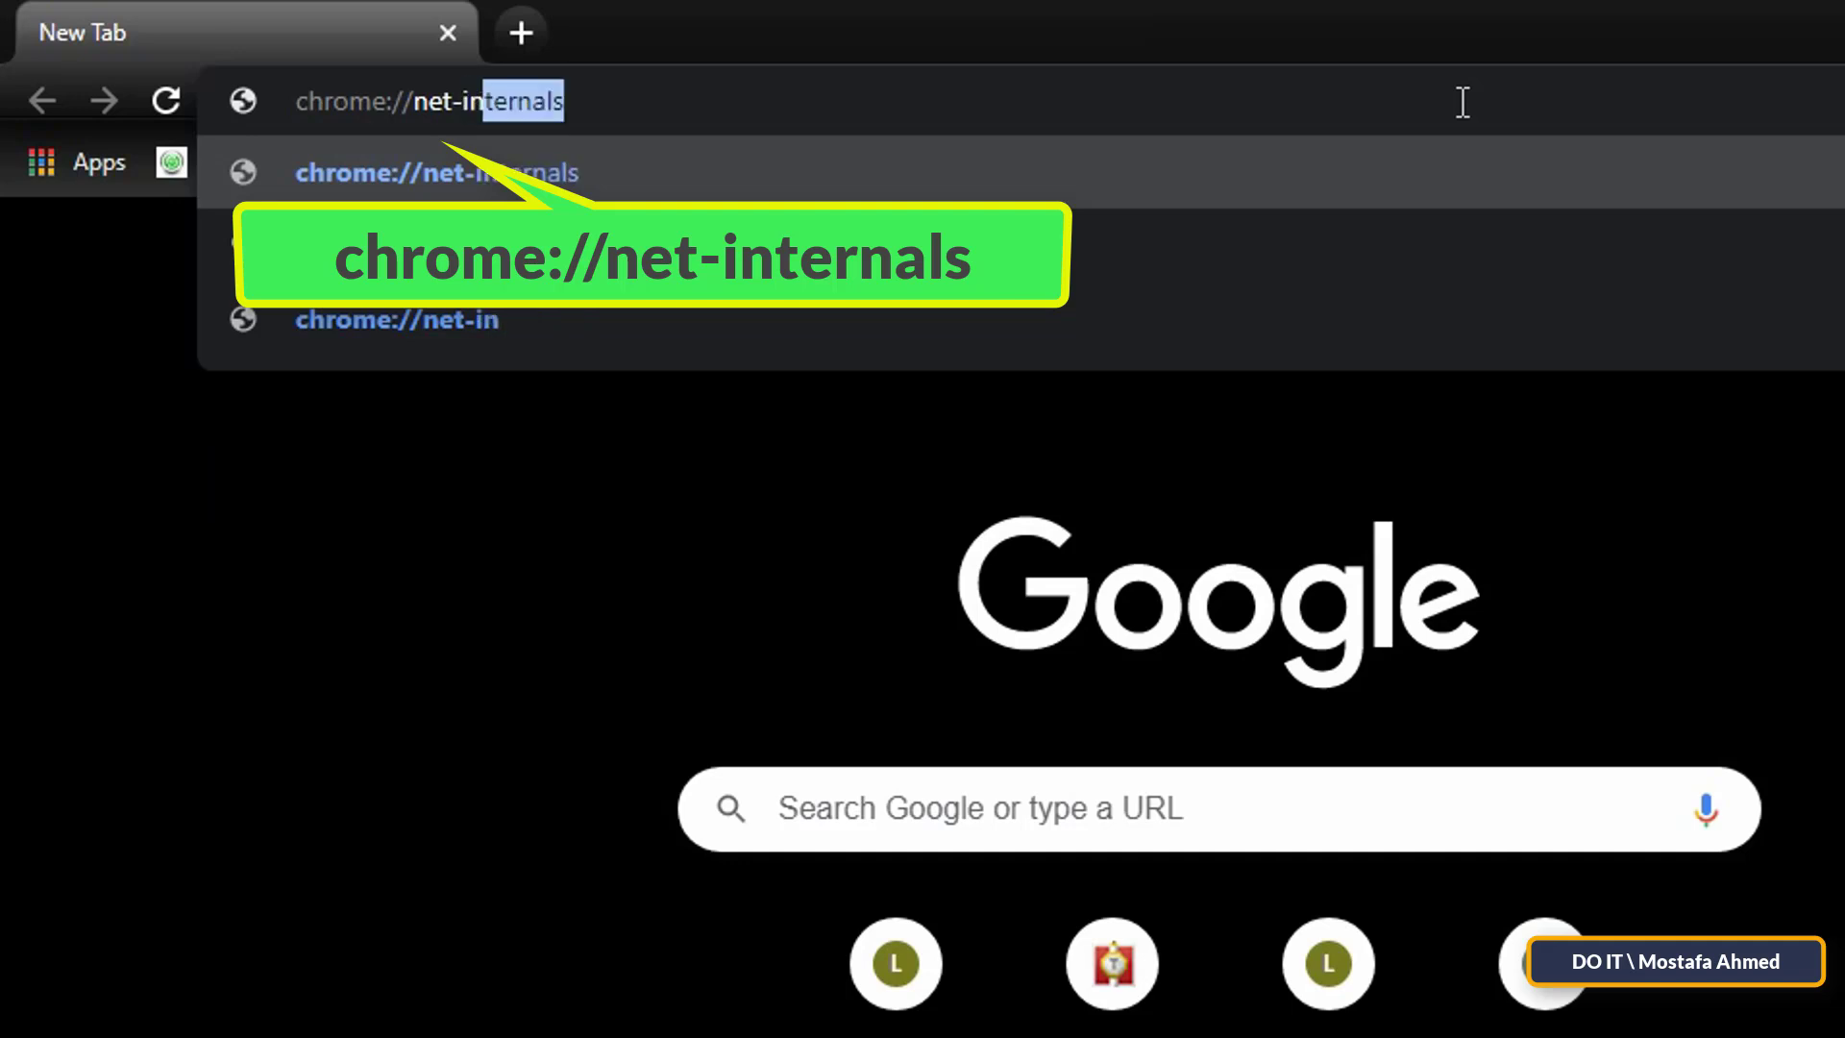
pyautogui.write('ter')
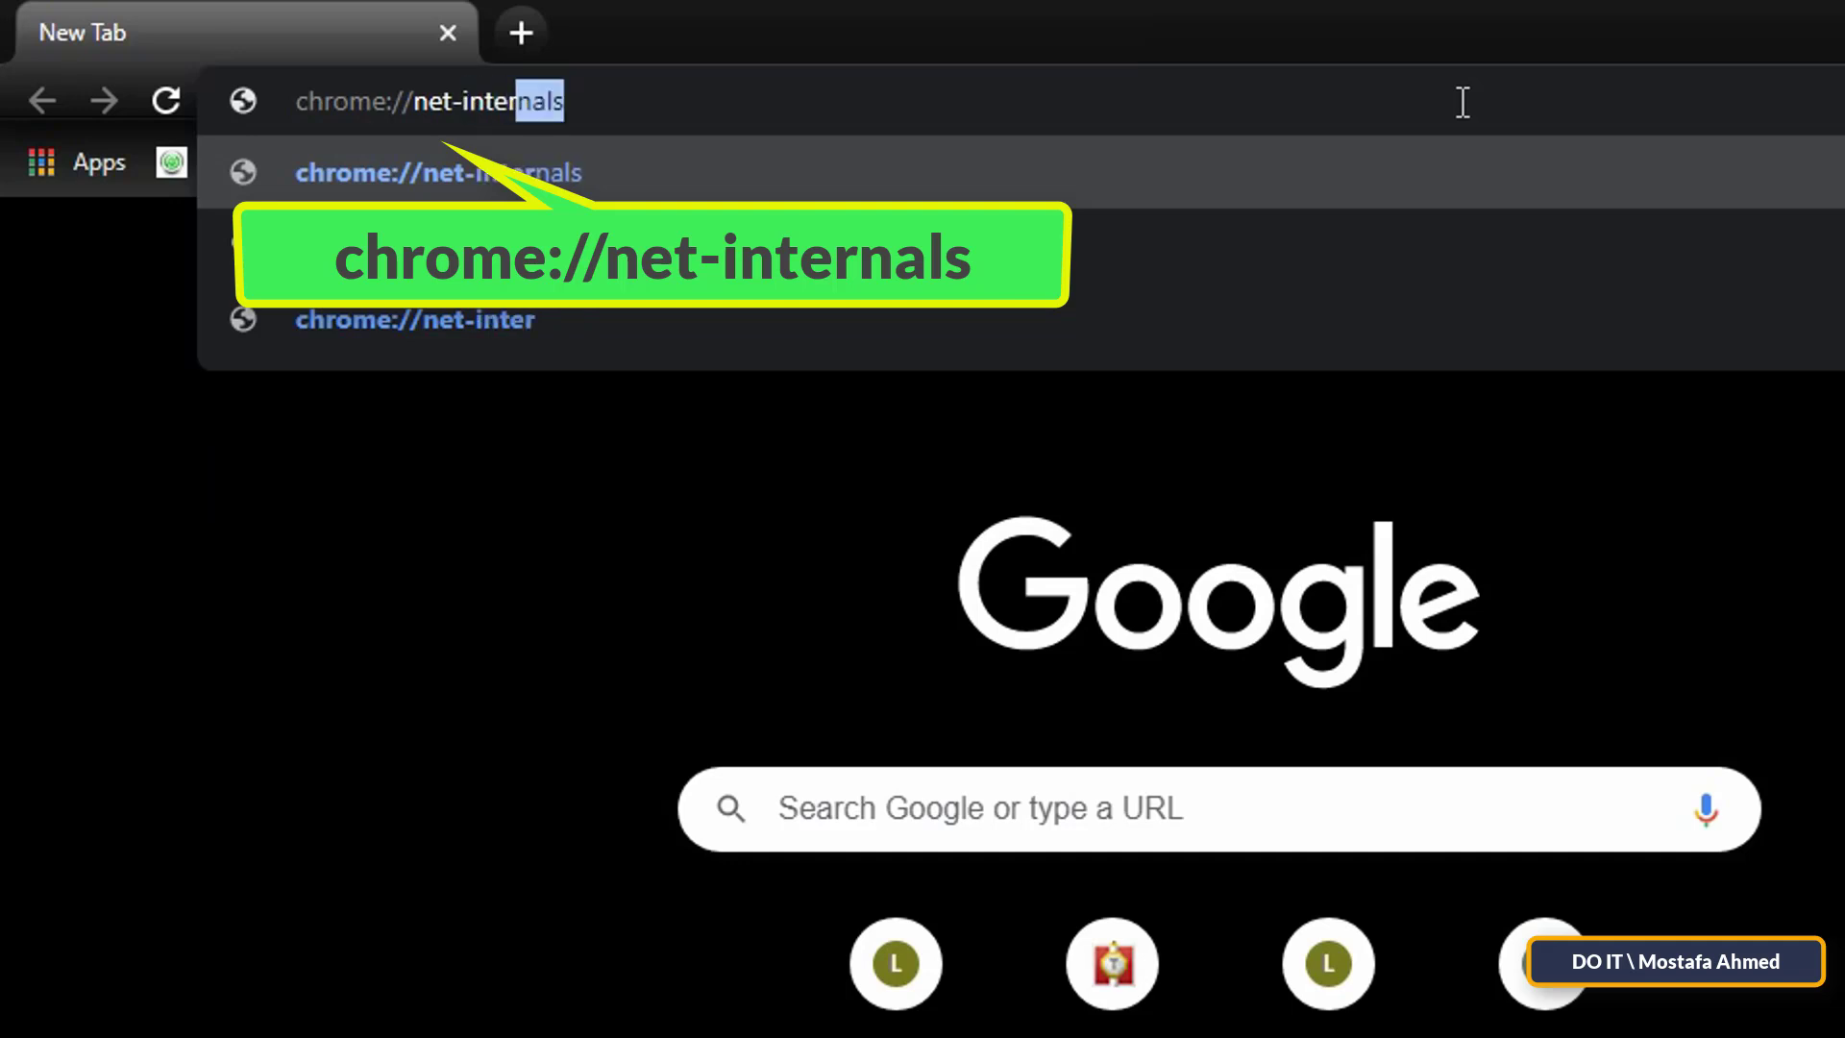
pyautogui.write('na')
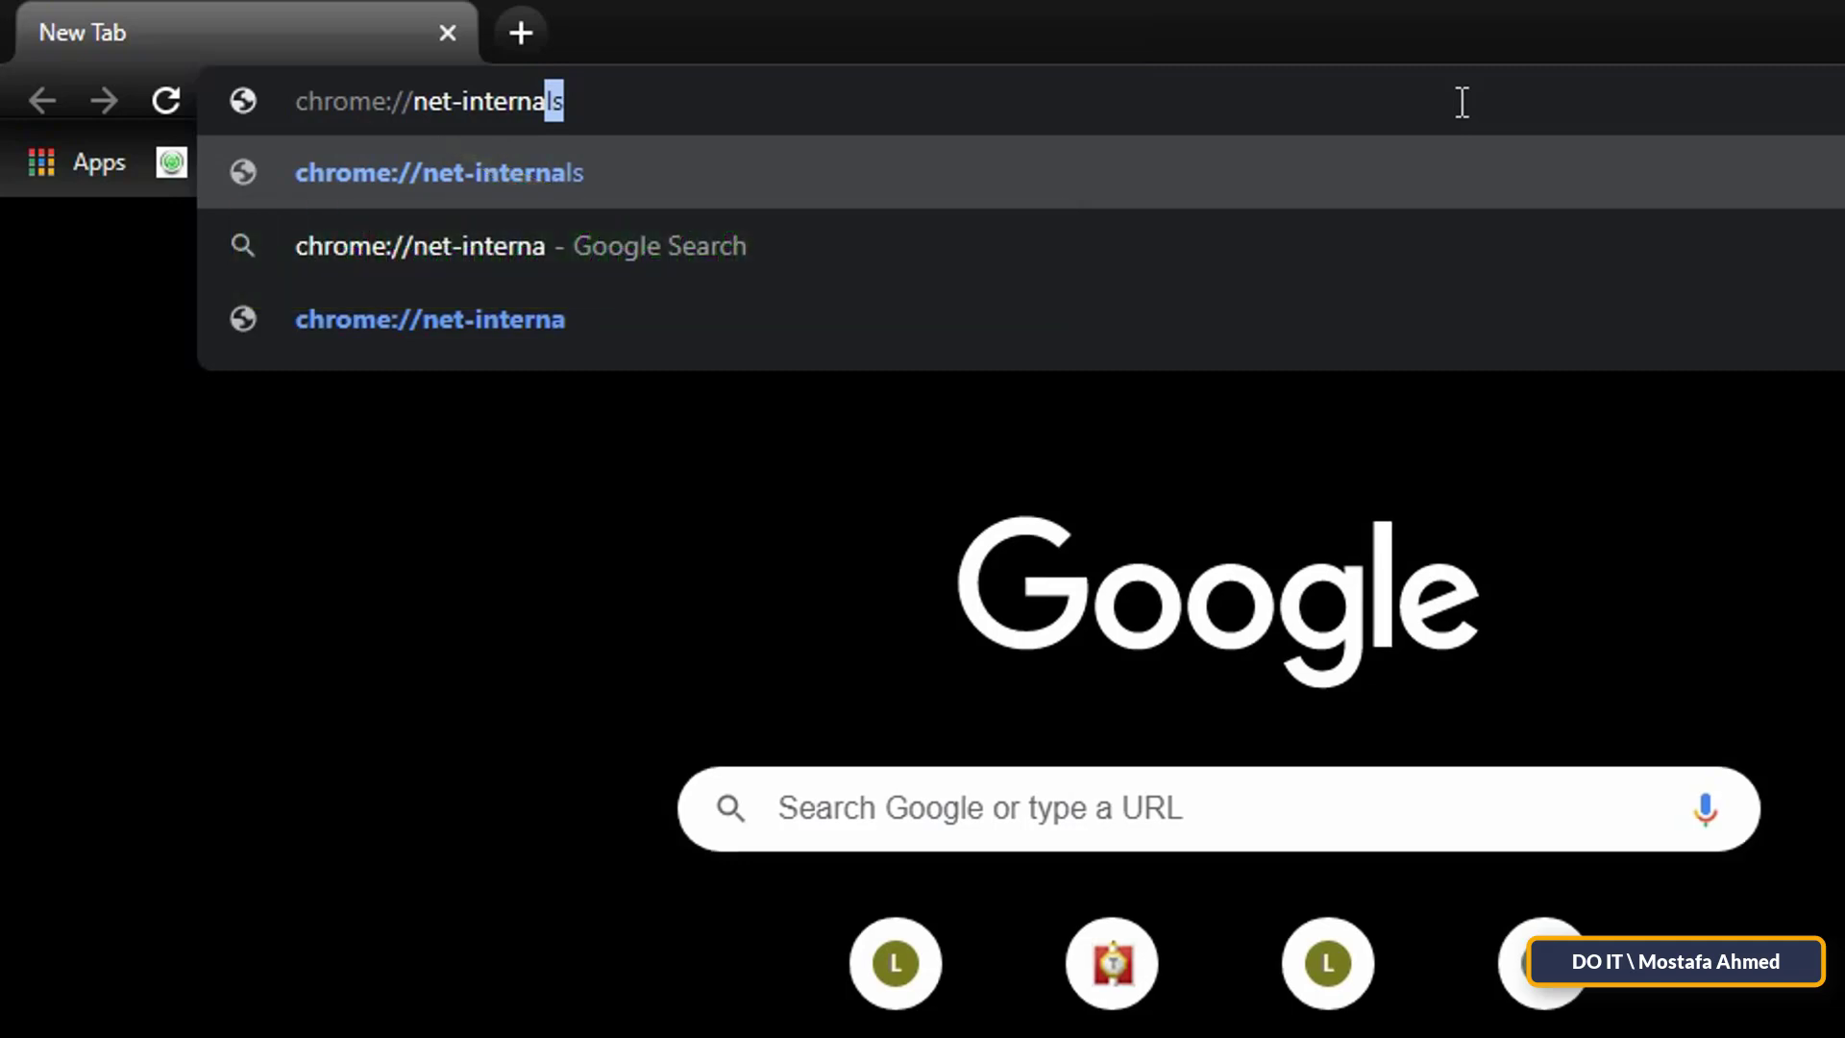
pyautogui.write('ls')
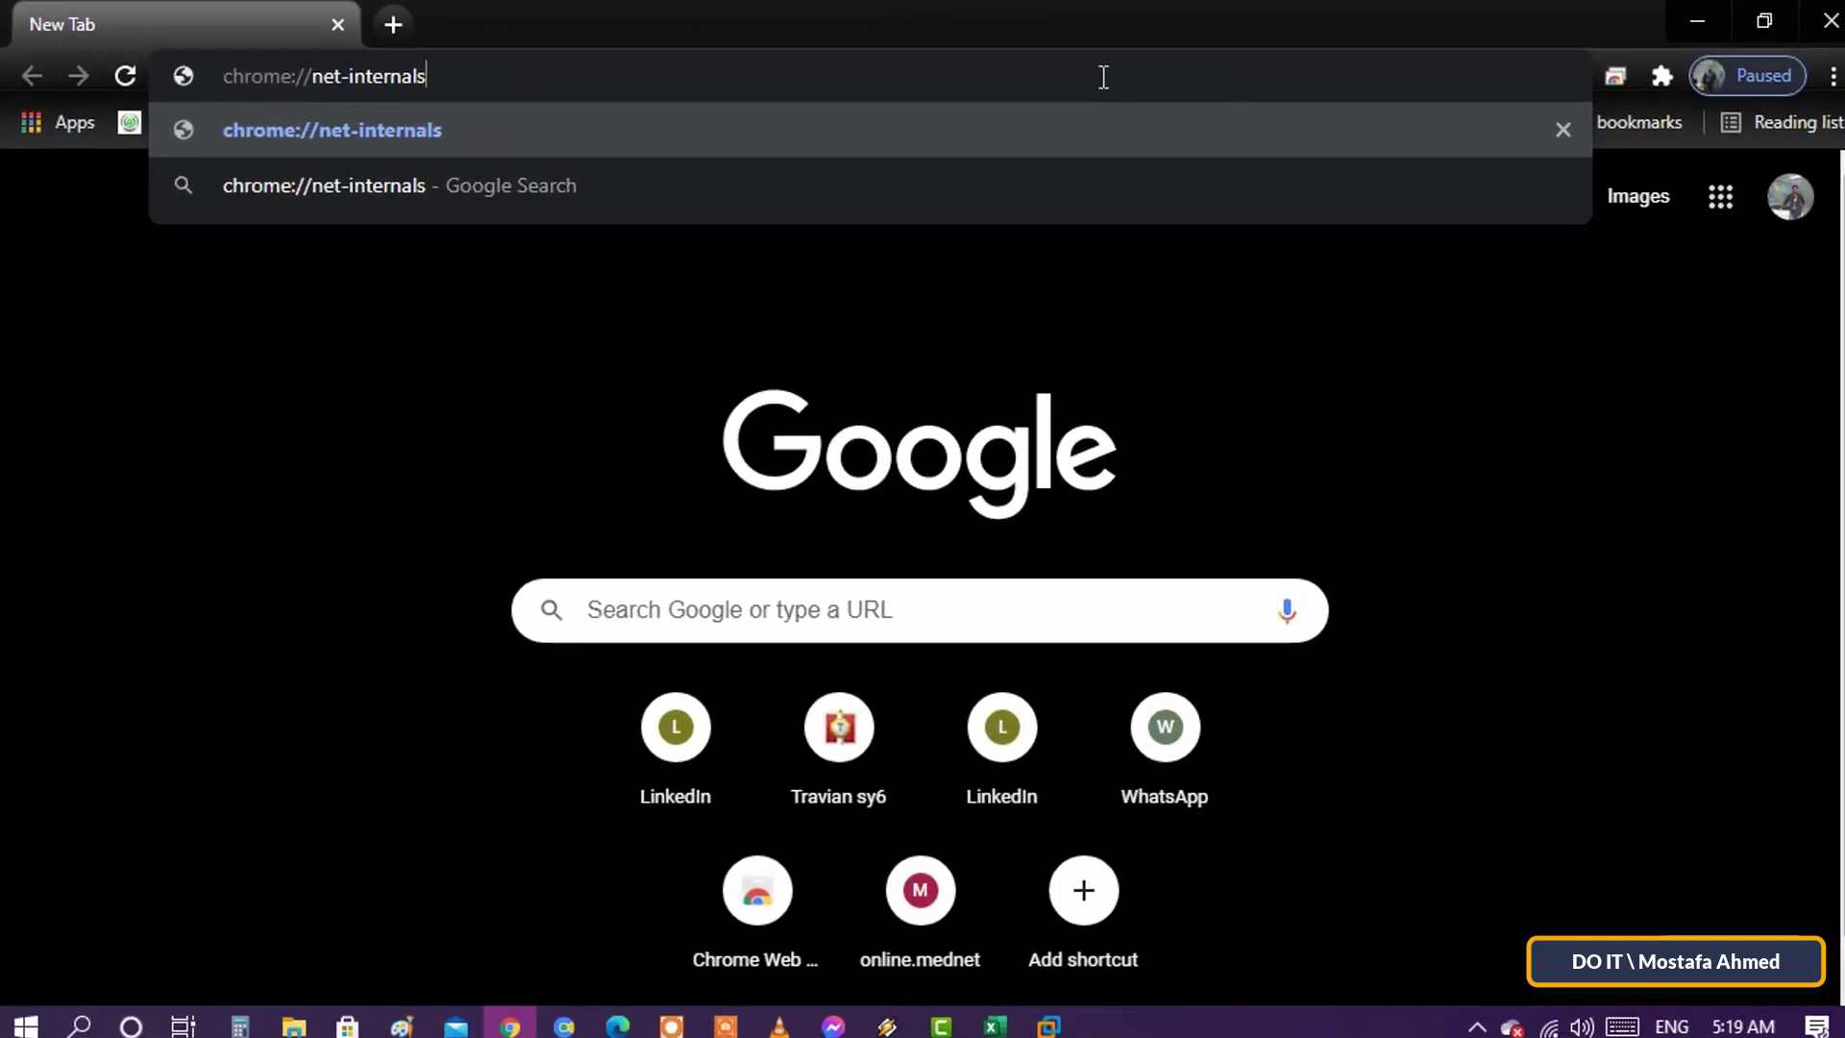
pyautogui.press('Return')
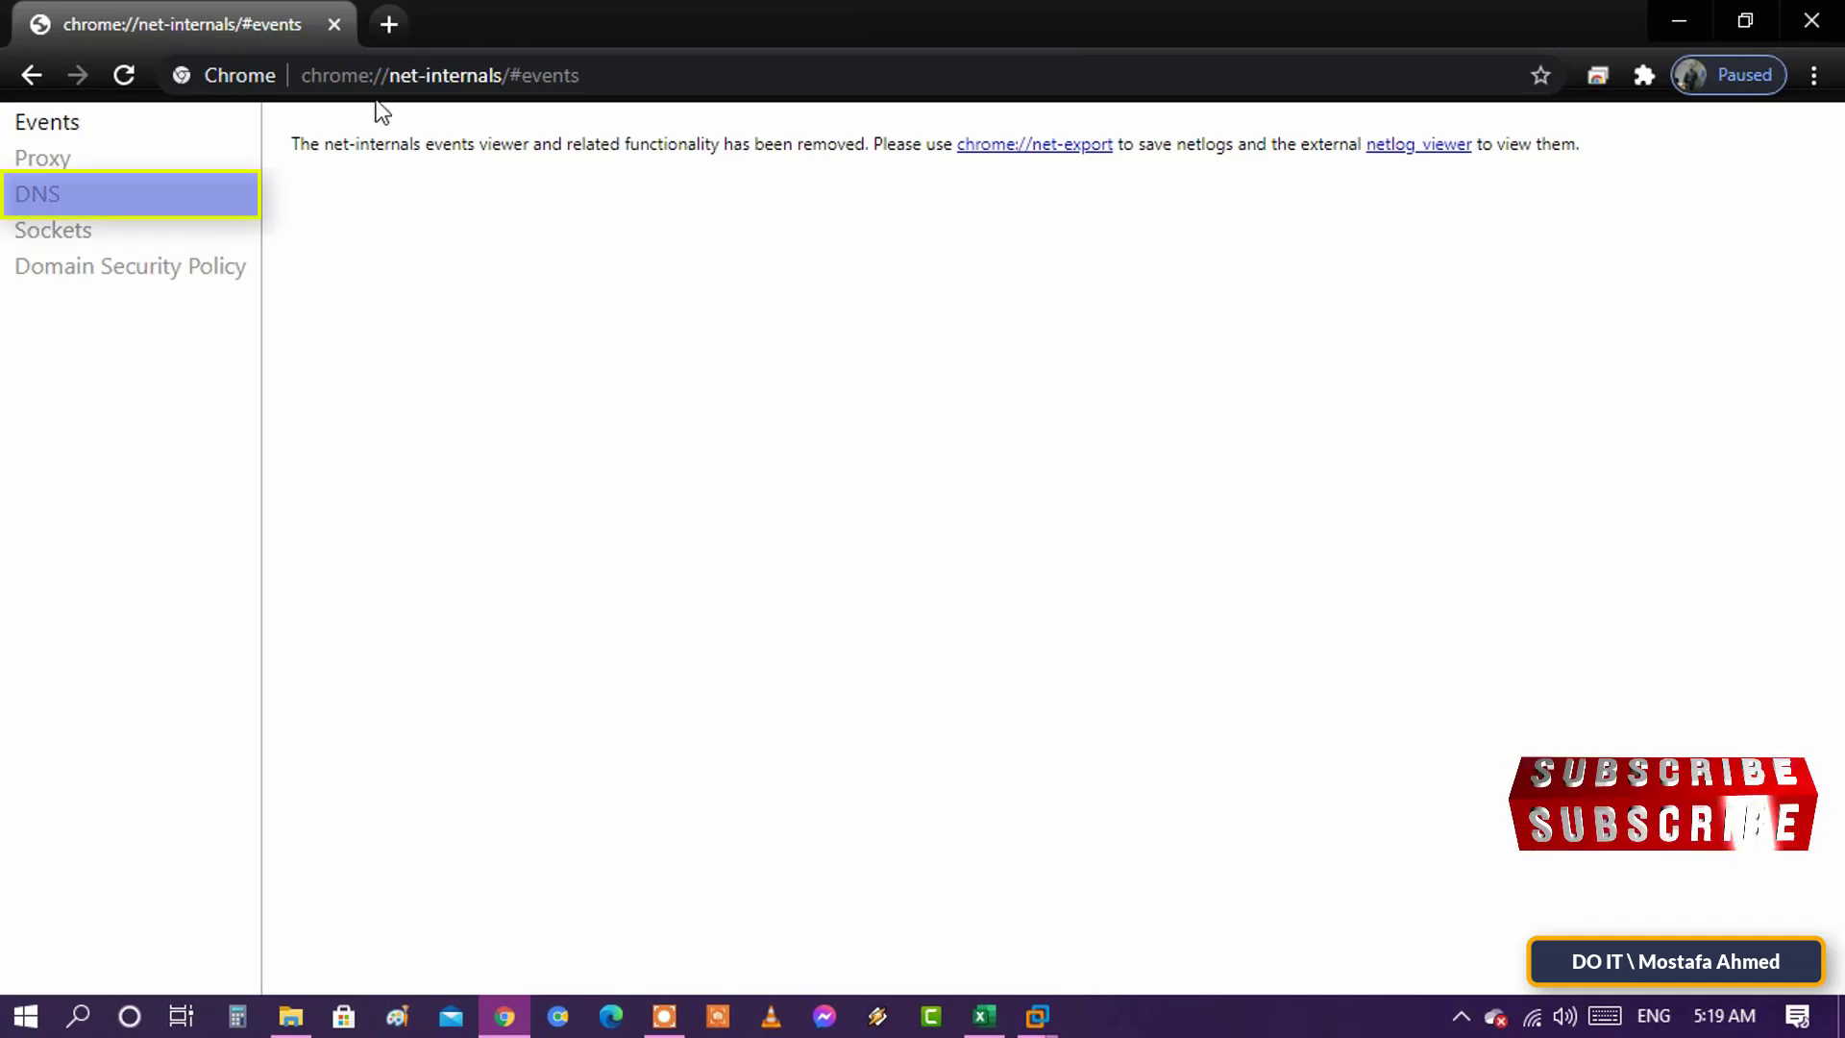
pyautogui.click(178, 204)
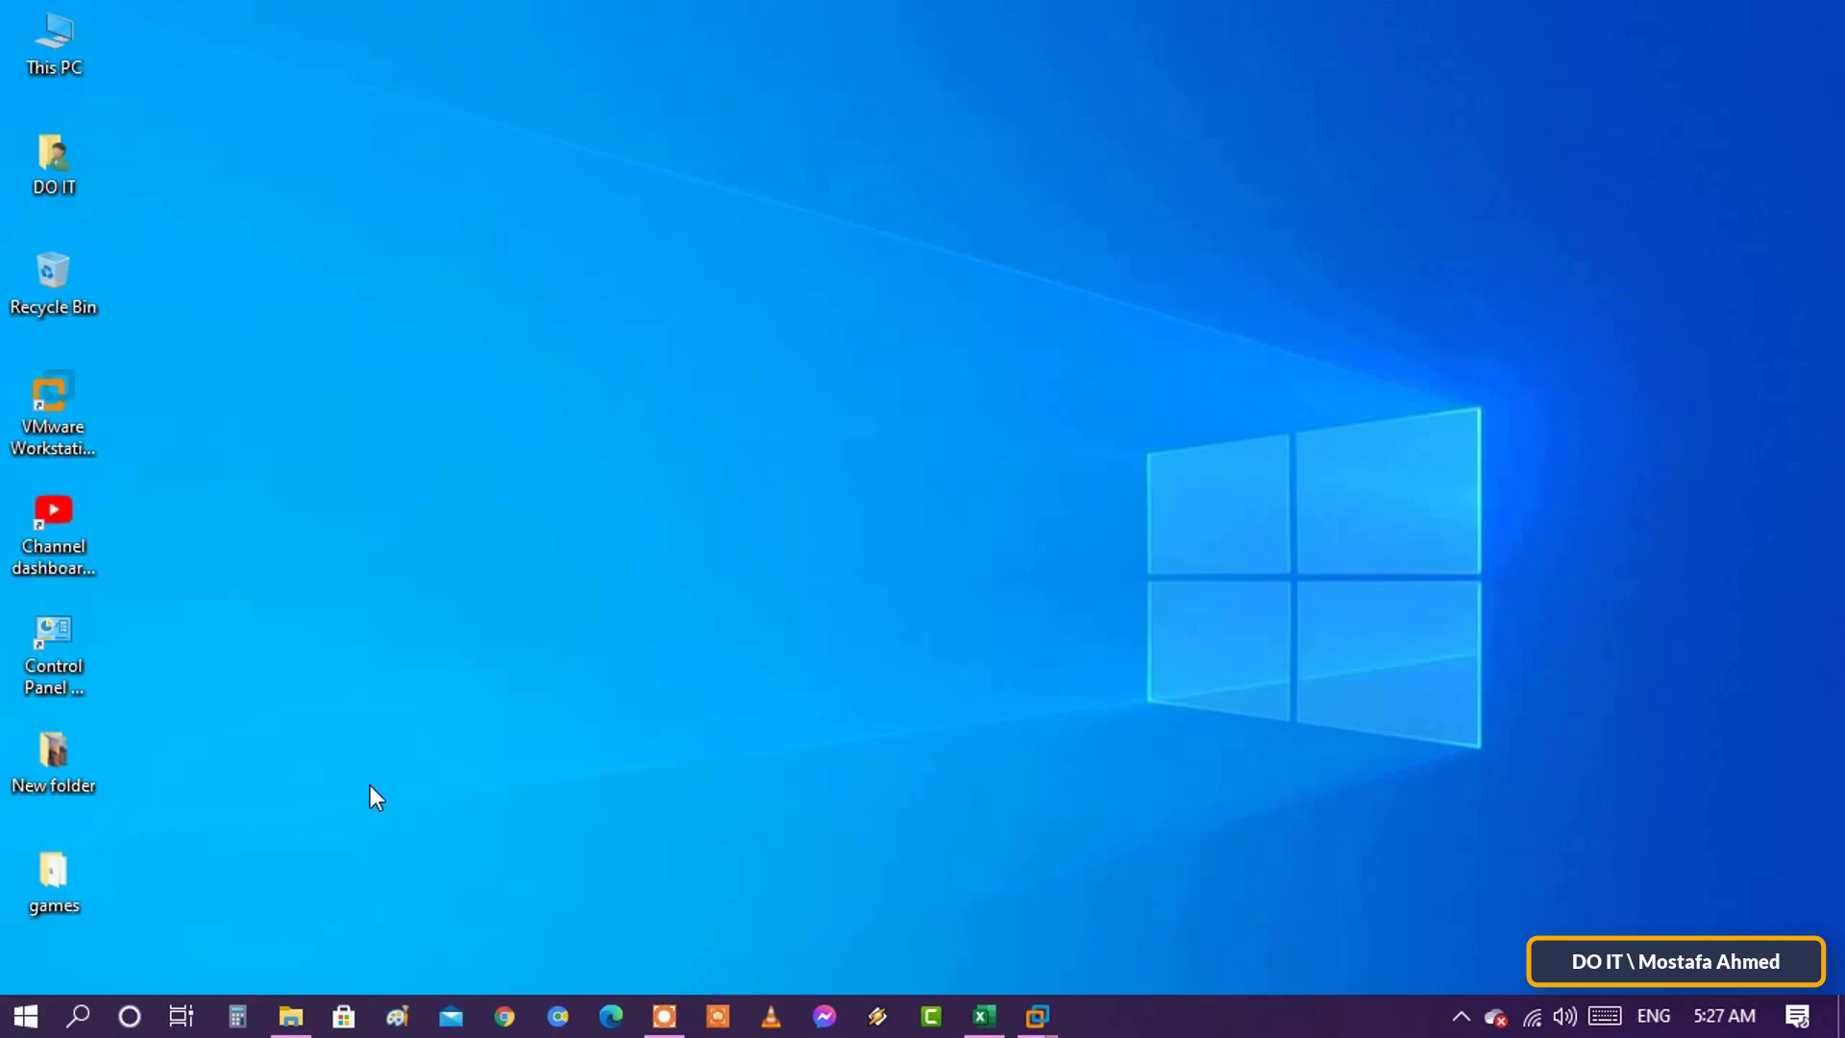
# Launch the Run dialog from Windows search, ready for inetcpl.cpl.
pyautogui.click(79, 1016)
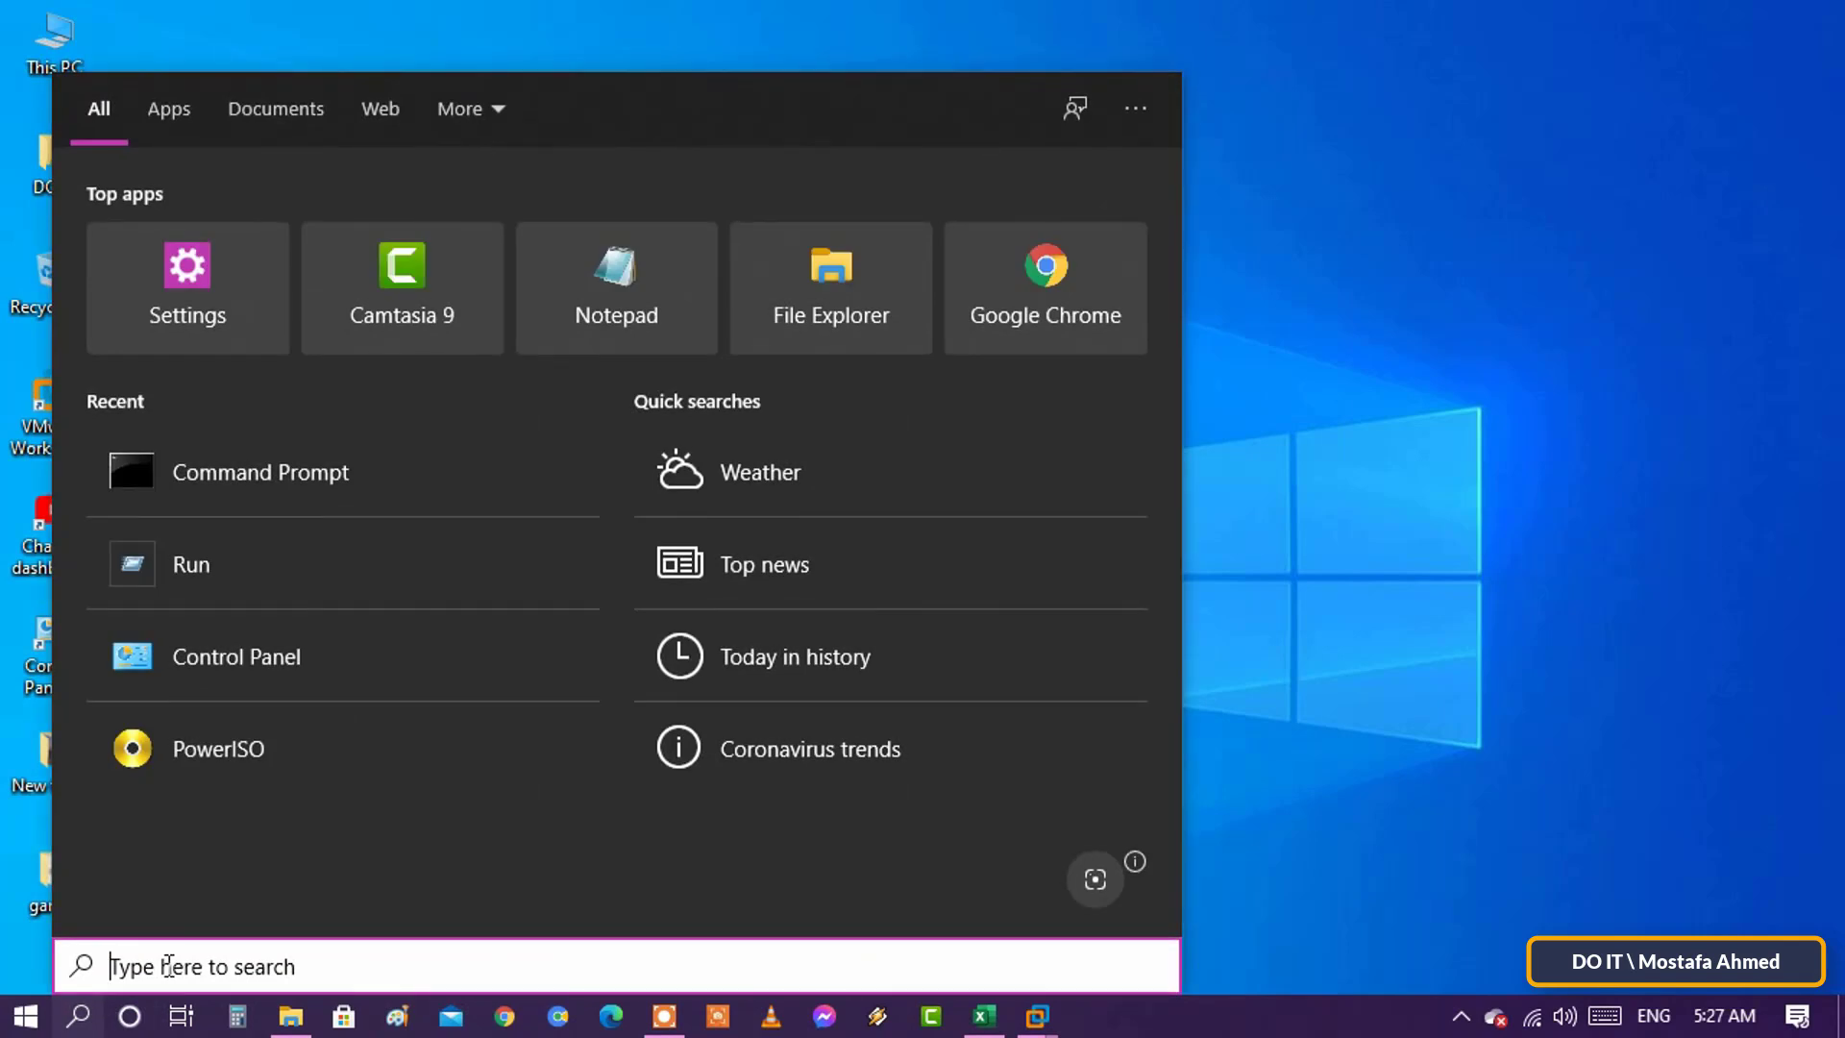
pyautogui.write('run')
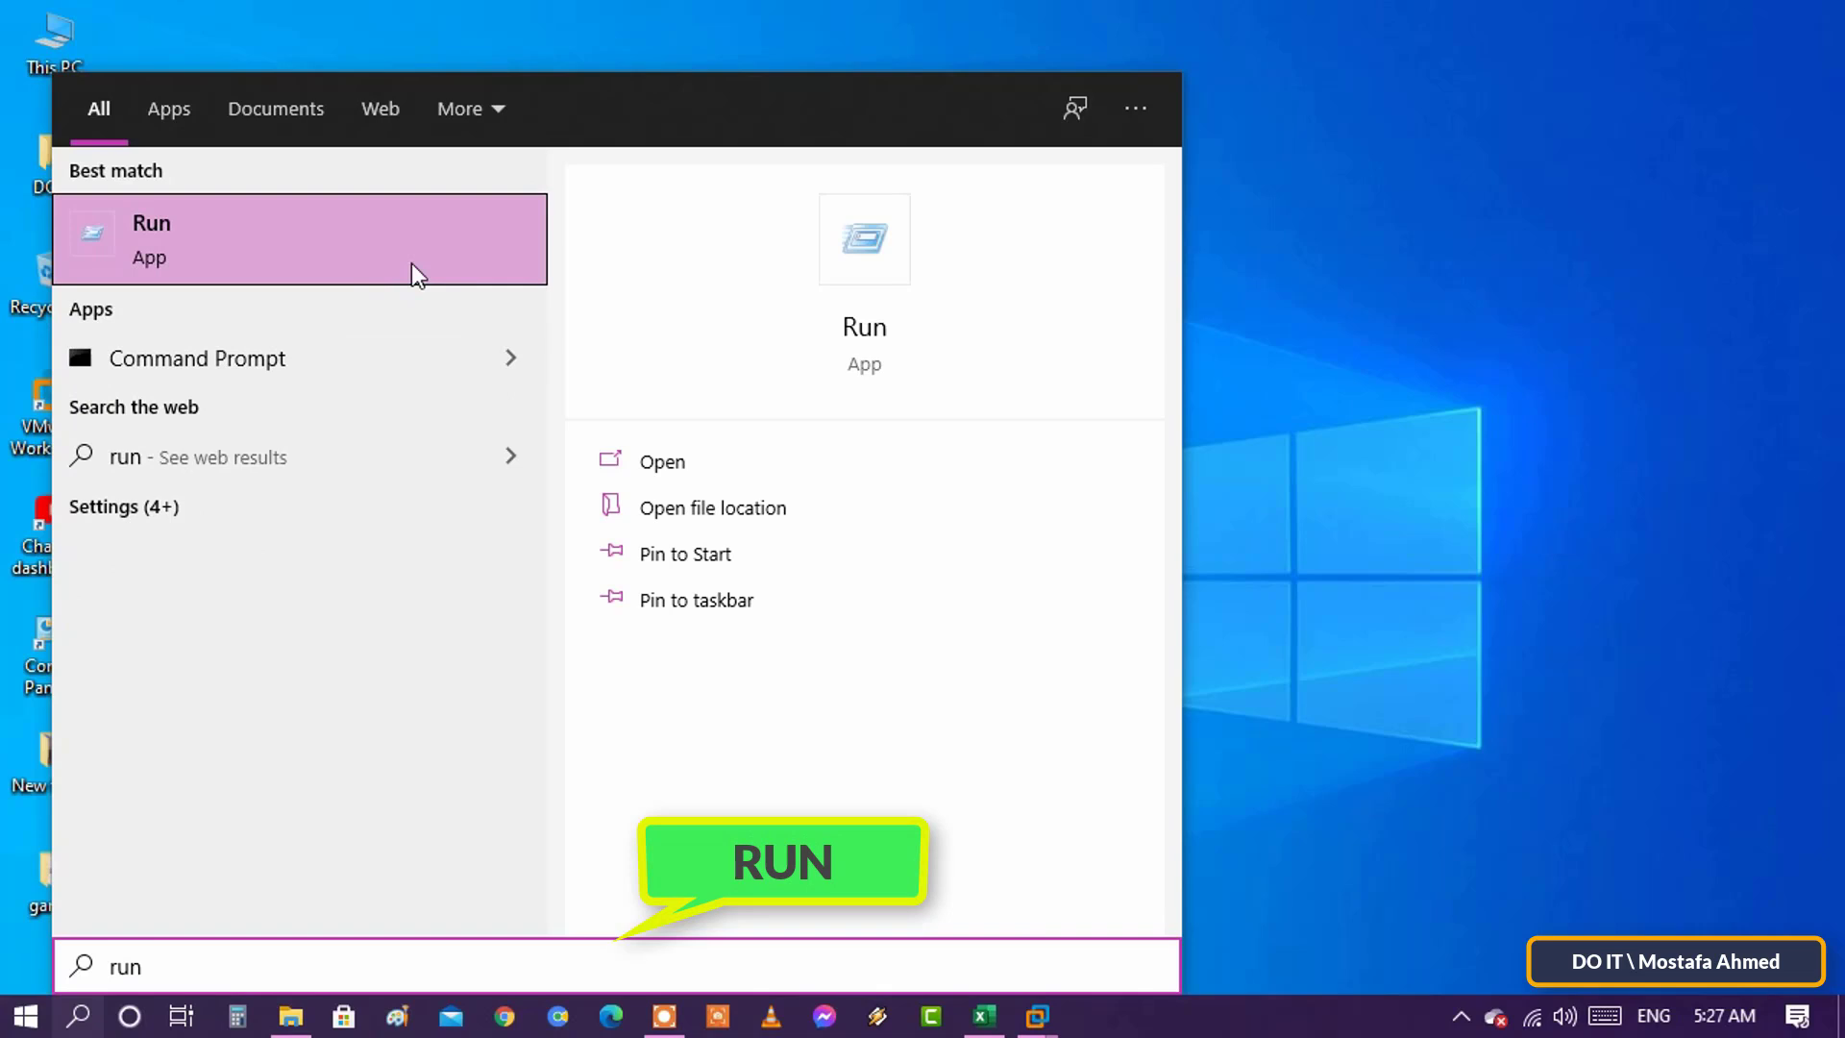
pyautogui.click(440, 271)
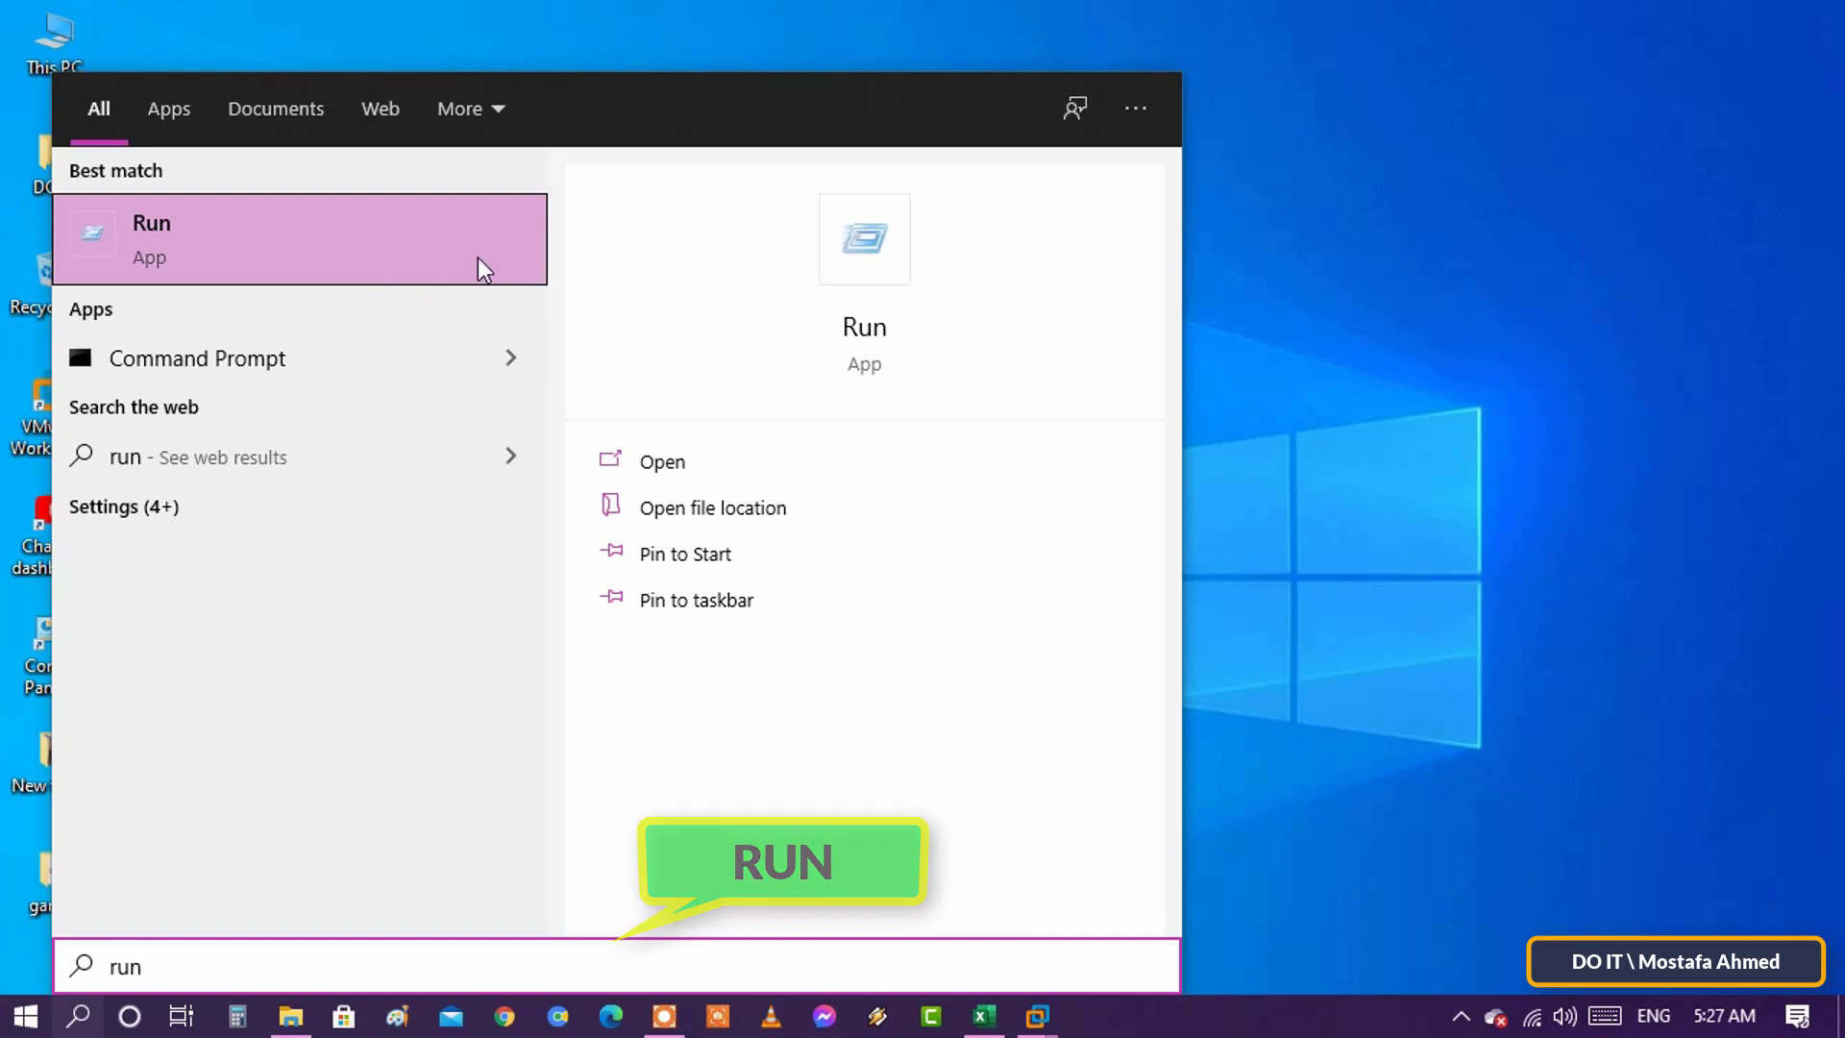
pyautogui.write('inet')
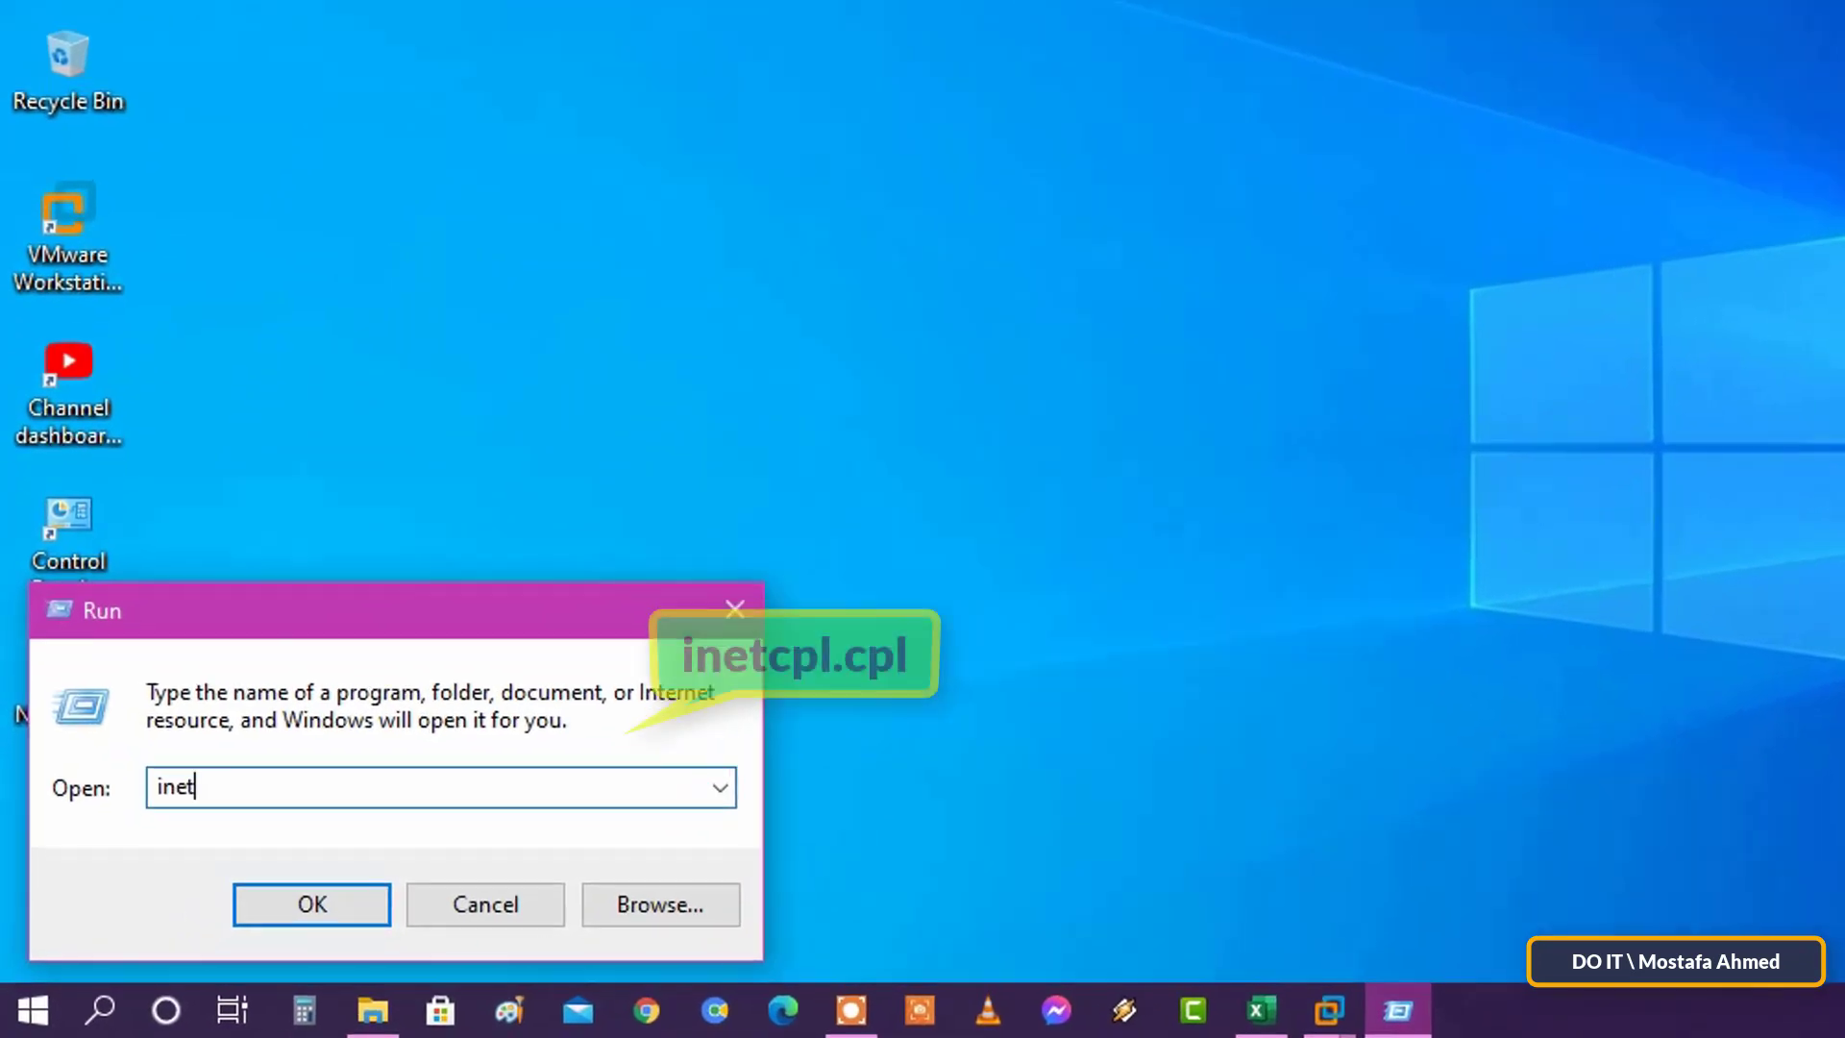
pyautogui.write('cpl.')
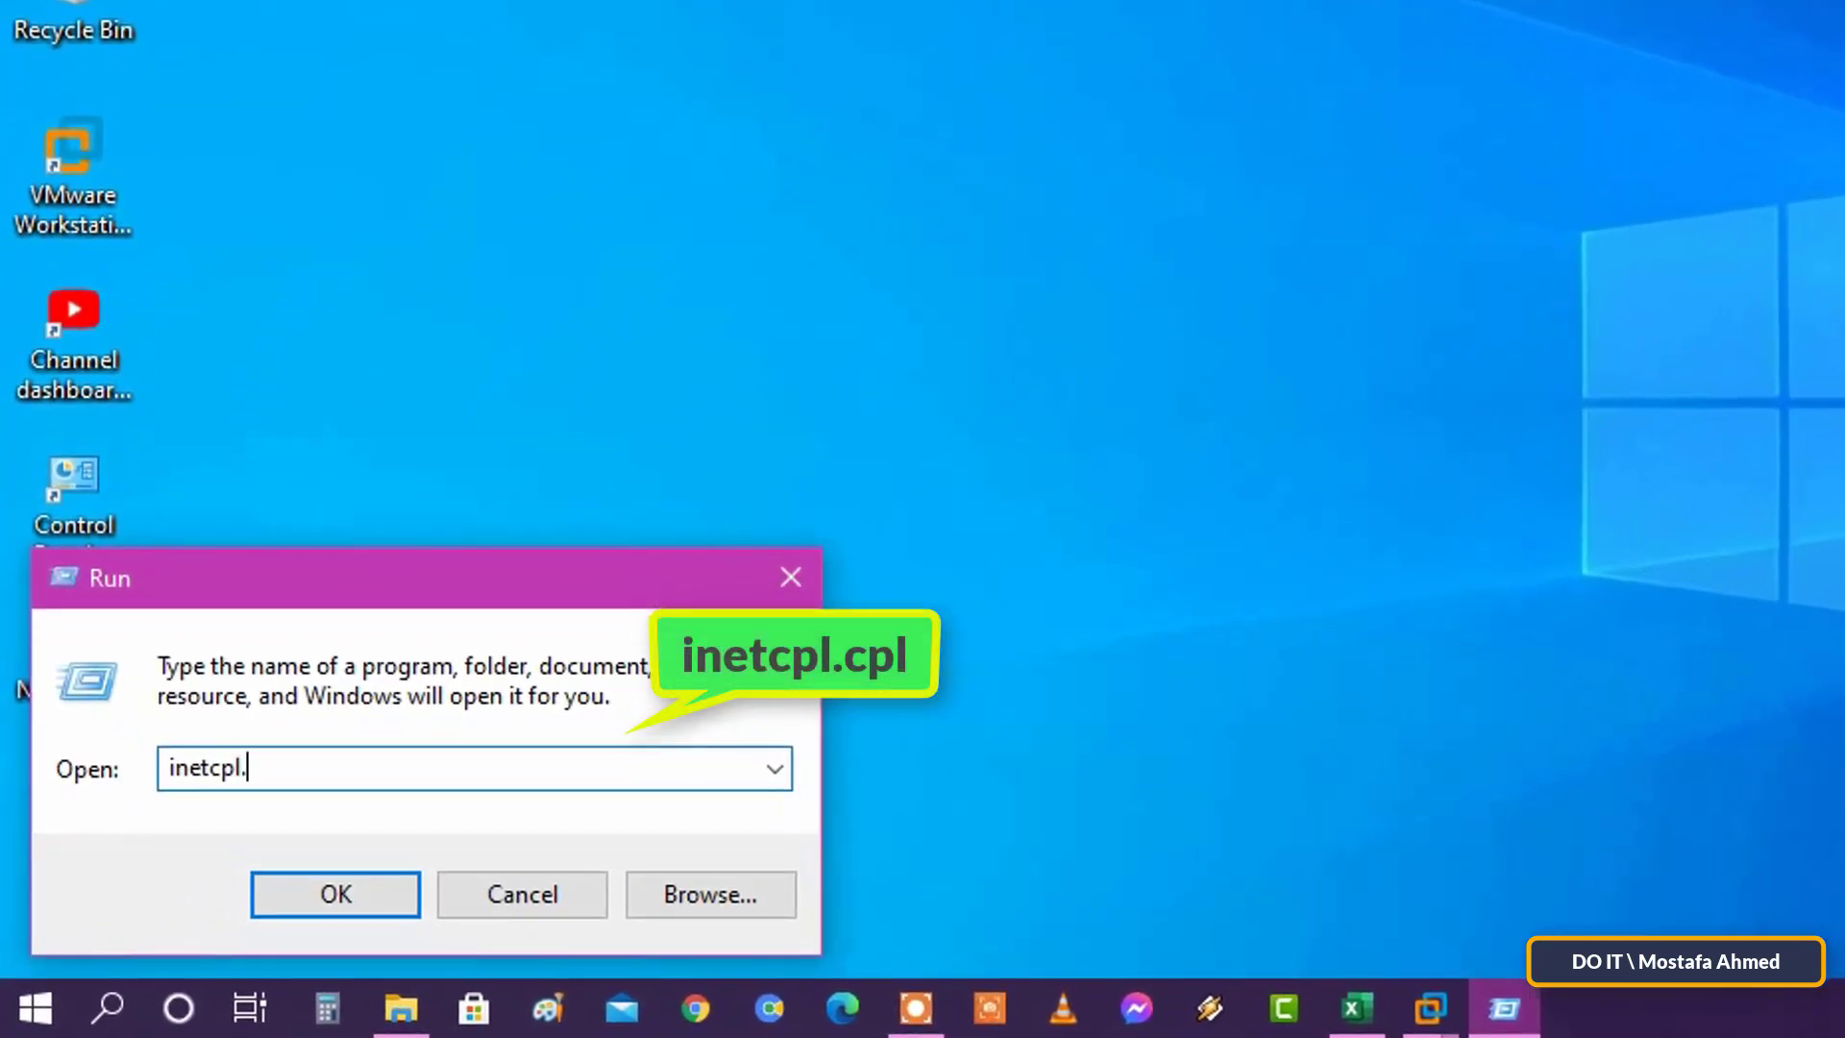
pyautogui.write('cpl')
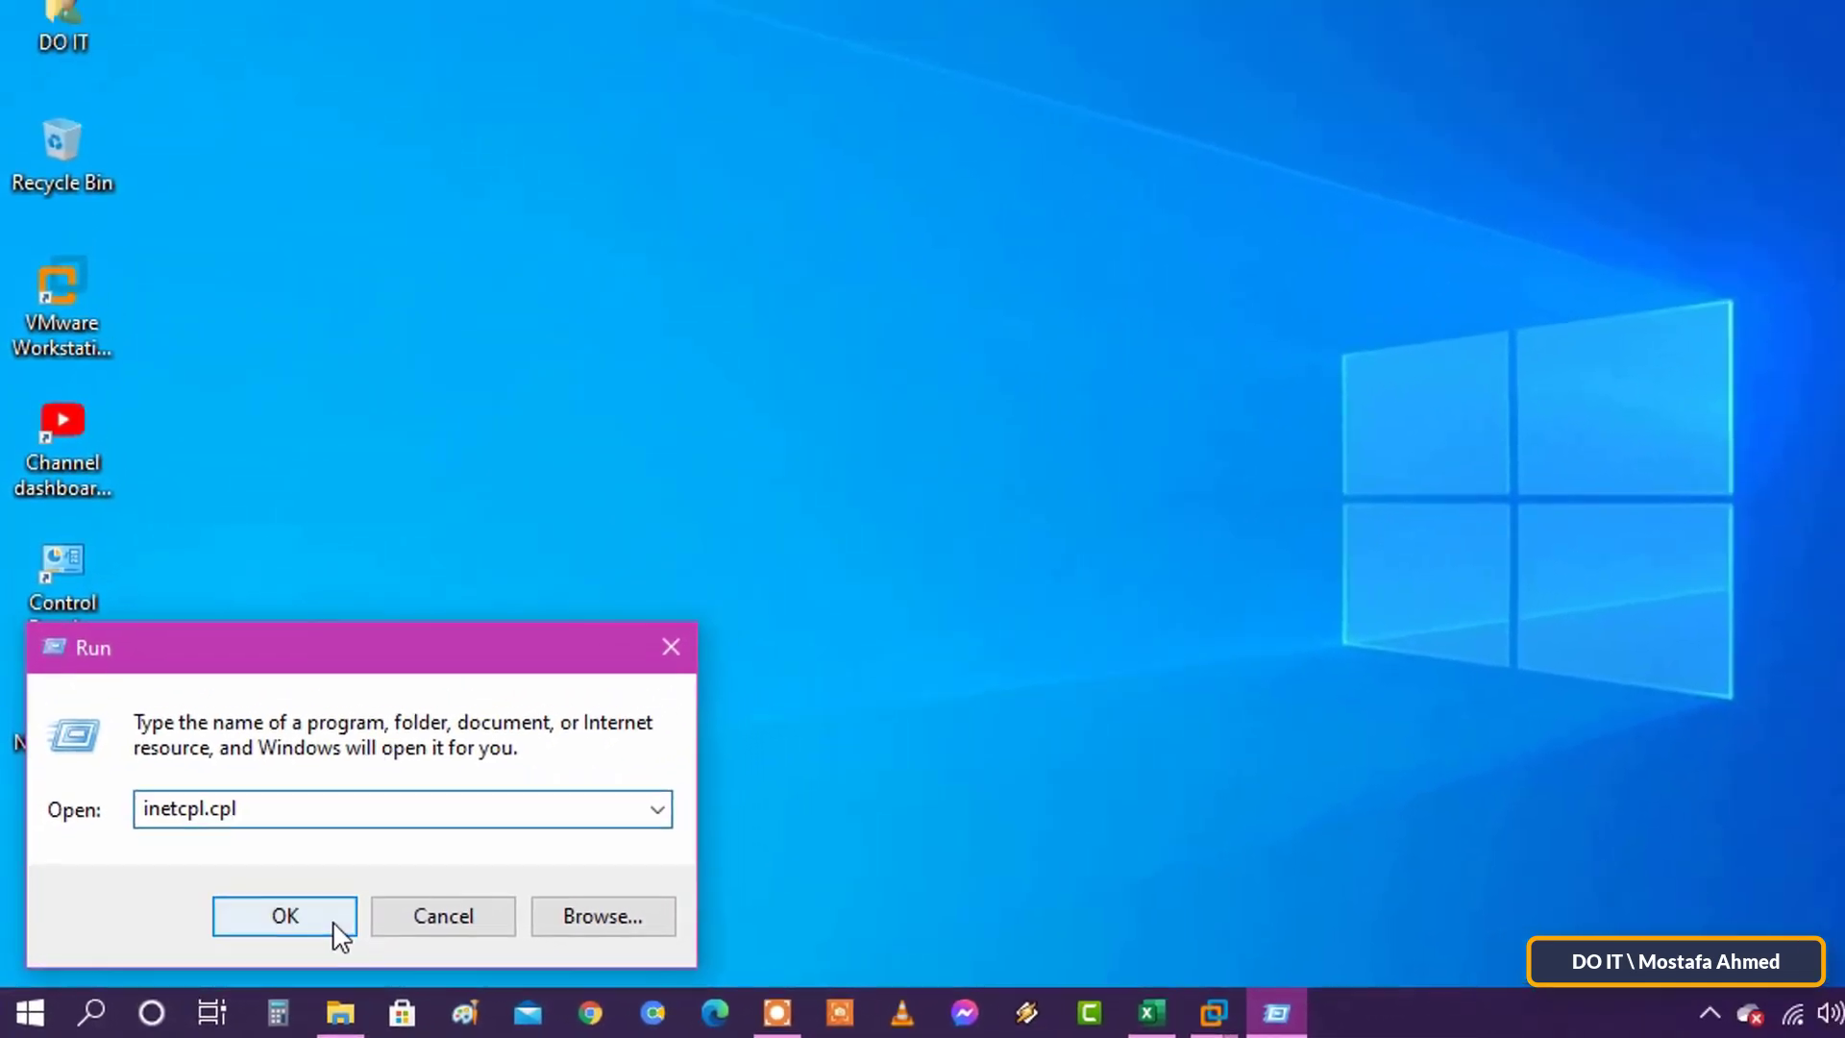
# Run inetcpl.cpl and go to Internet Properties' Connections settings.
pyautogui.click(284, 916)
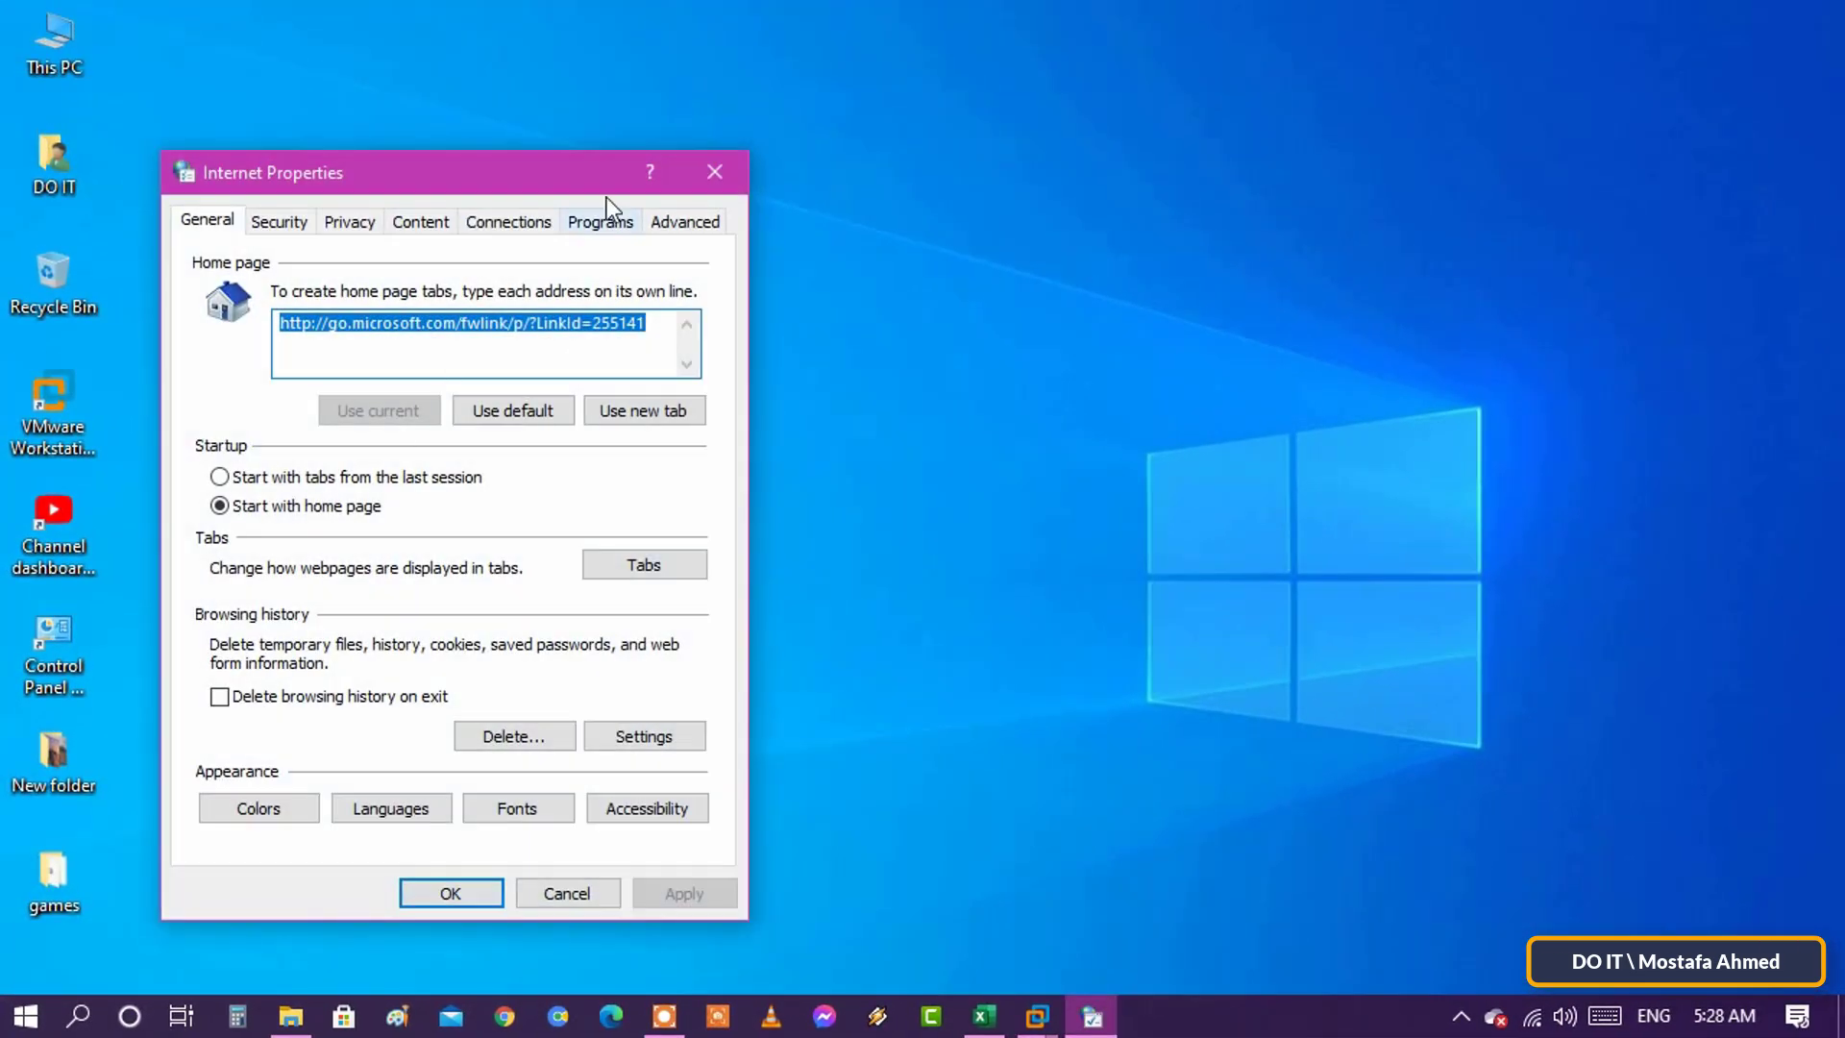
pyautogui.moveTo(633, 171); pyautogui.dragTo(1048, 115)
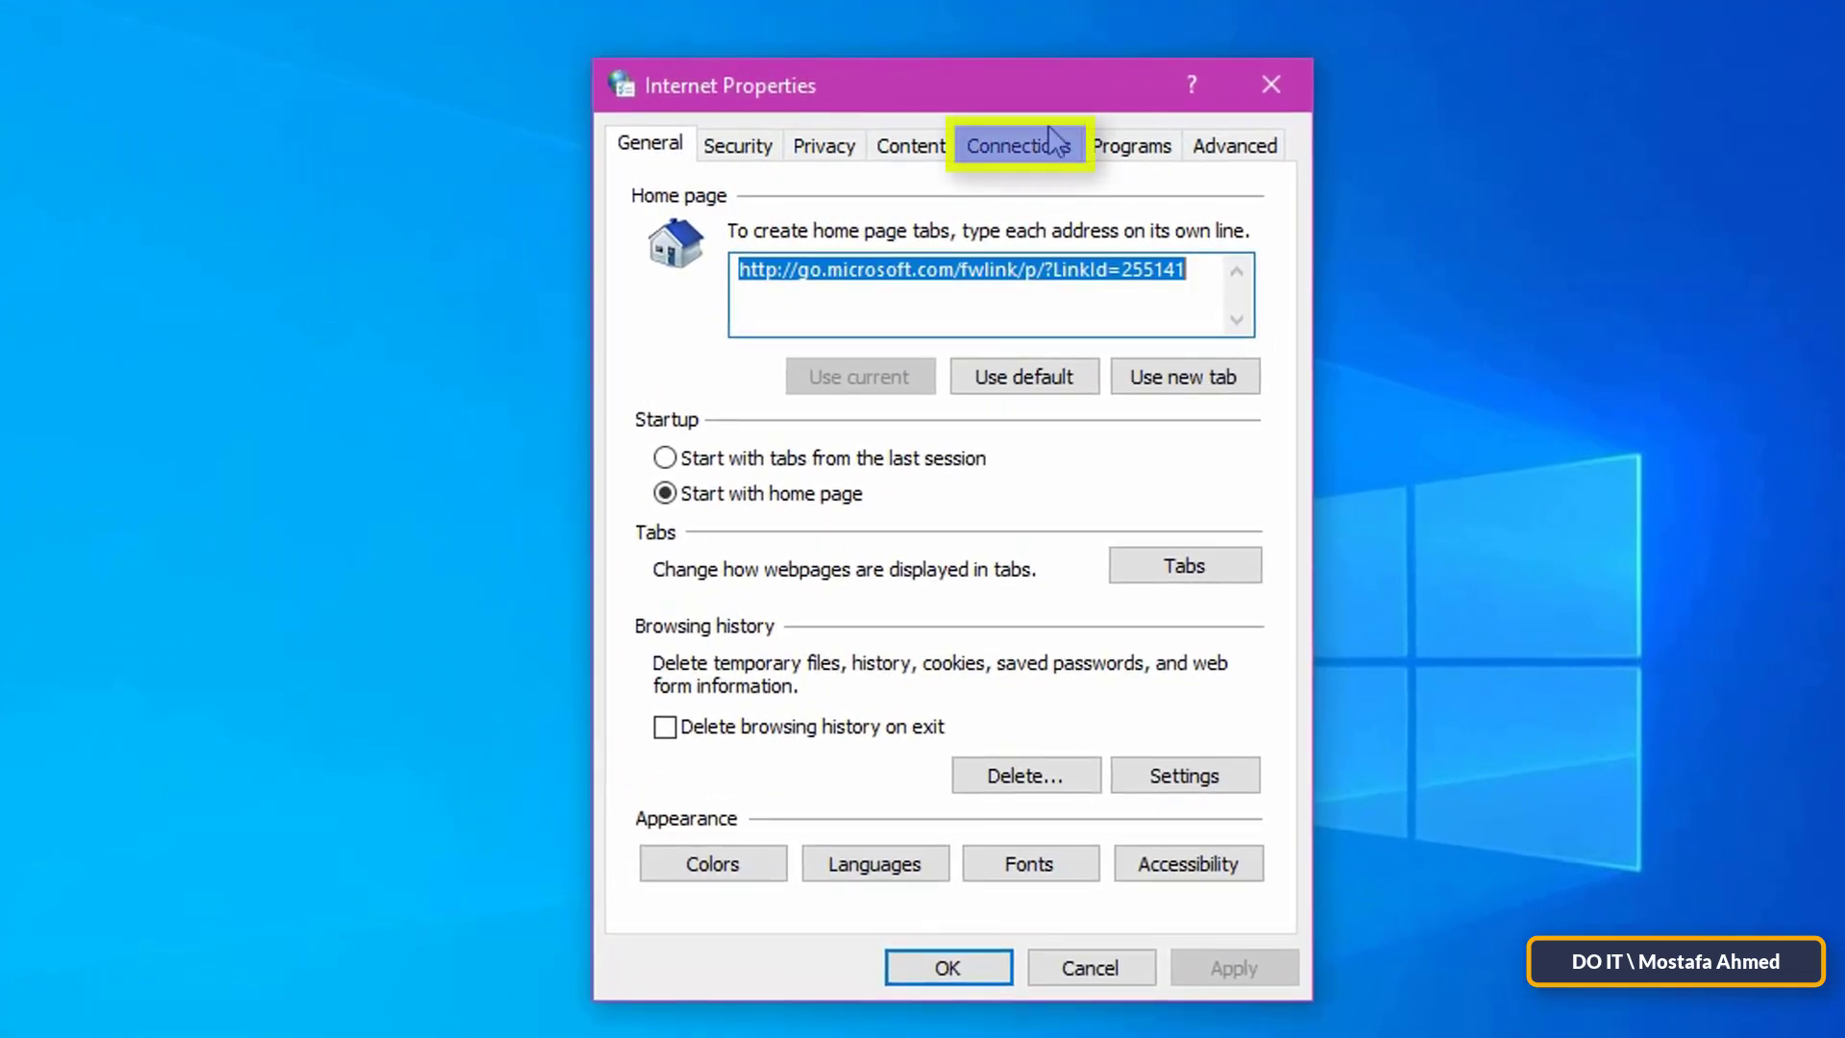
pyautogui.click(1019, 144)
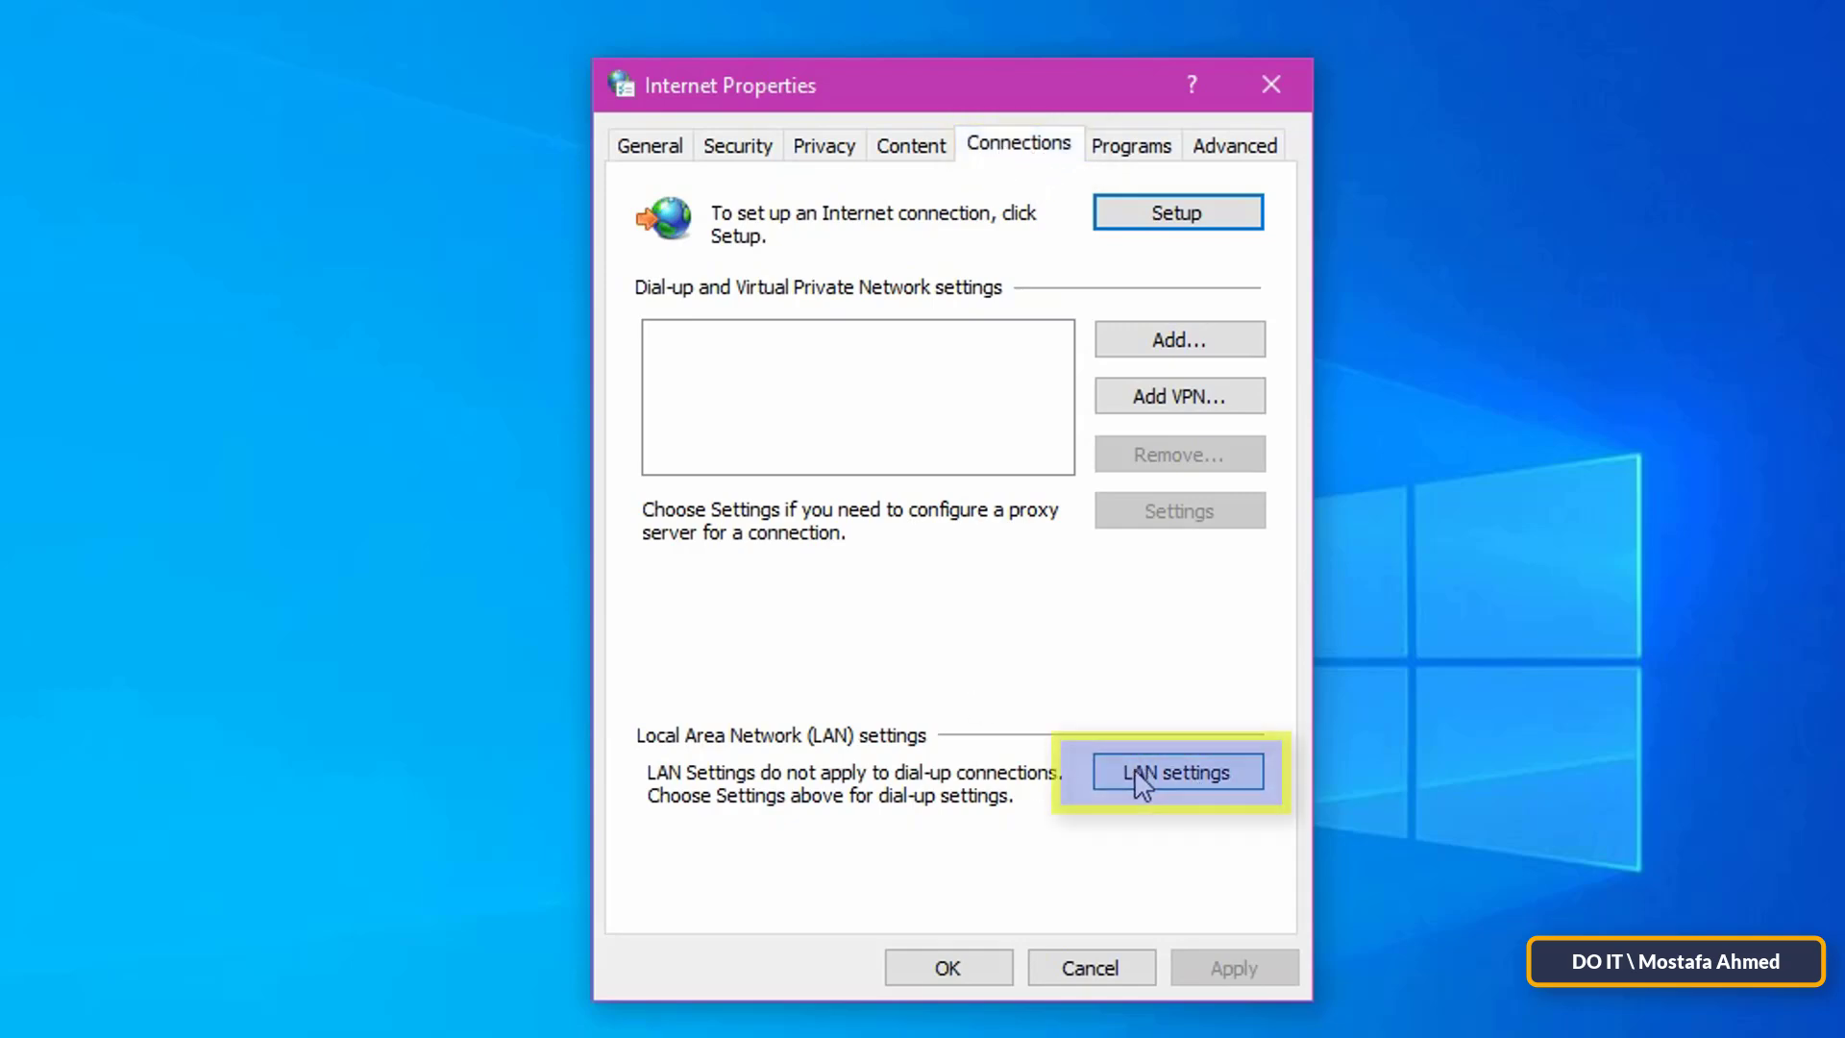
# In LAN settings, uncheck Automatically detect settings and save.
pyautogui.click(1225, 779)
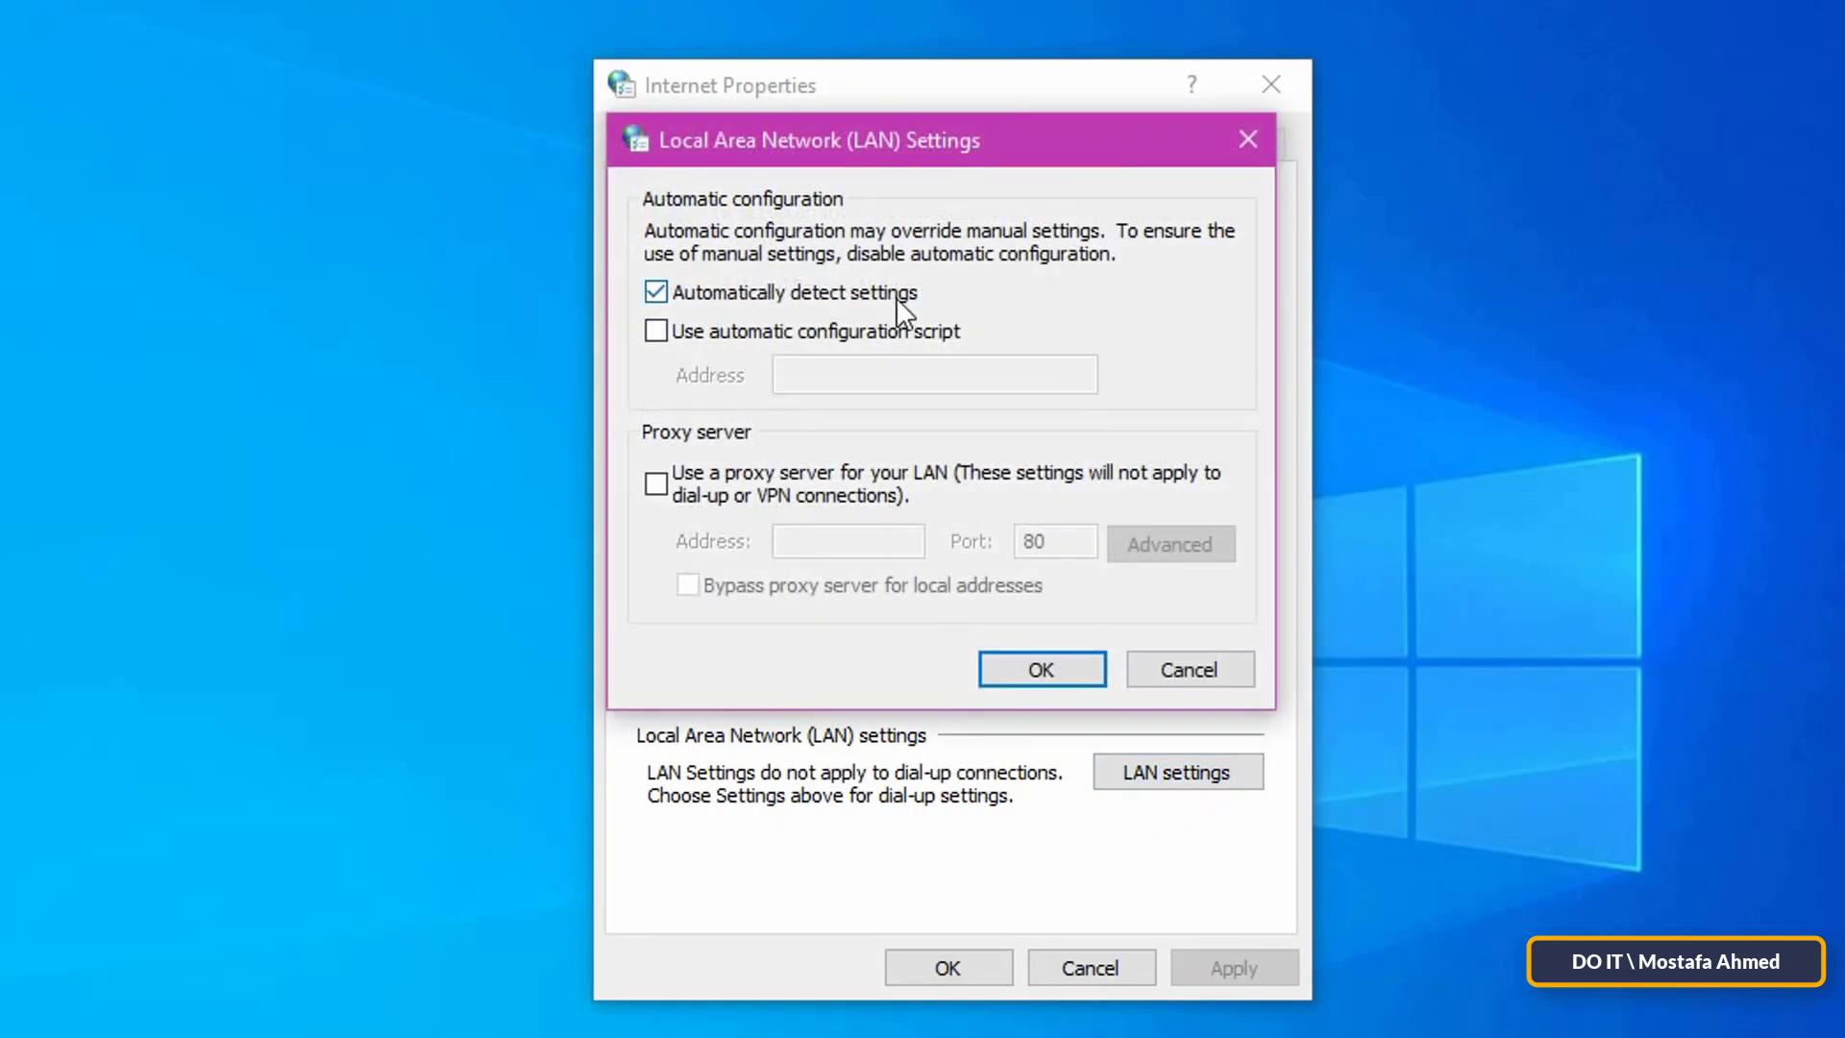
pyautogui.click(656, 293)
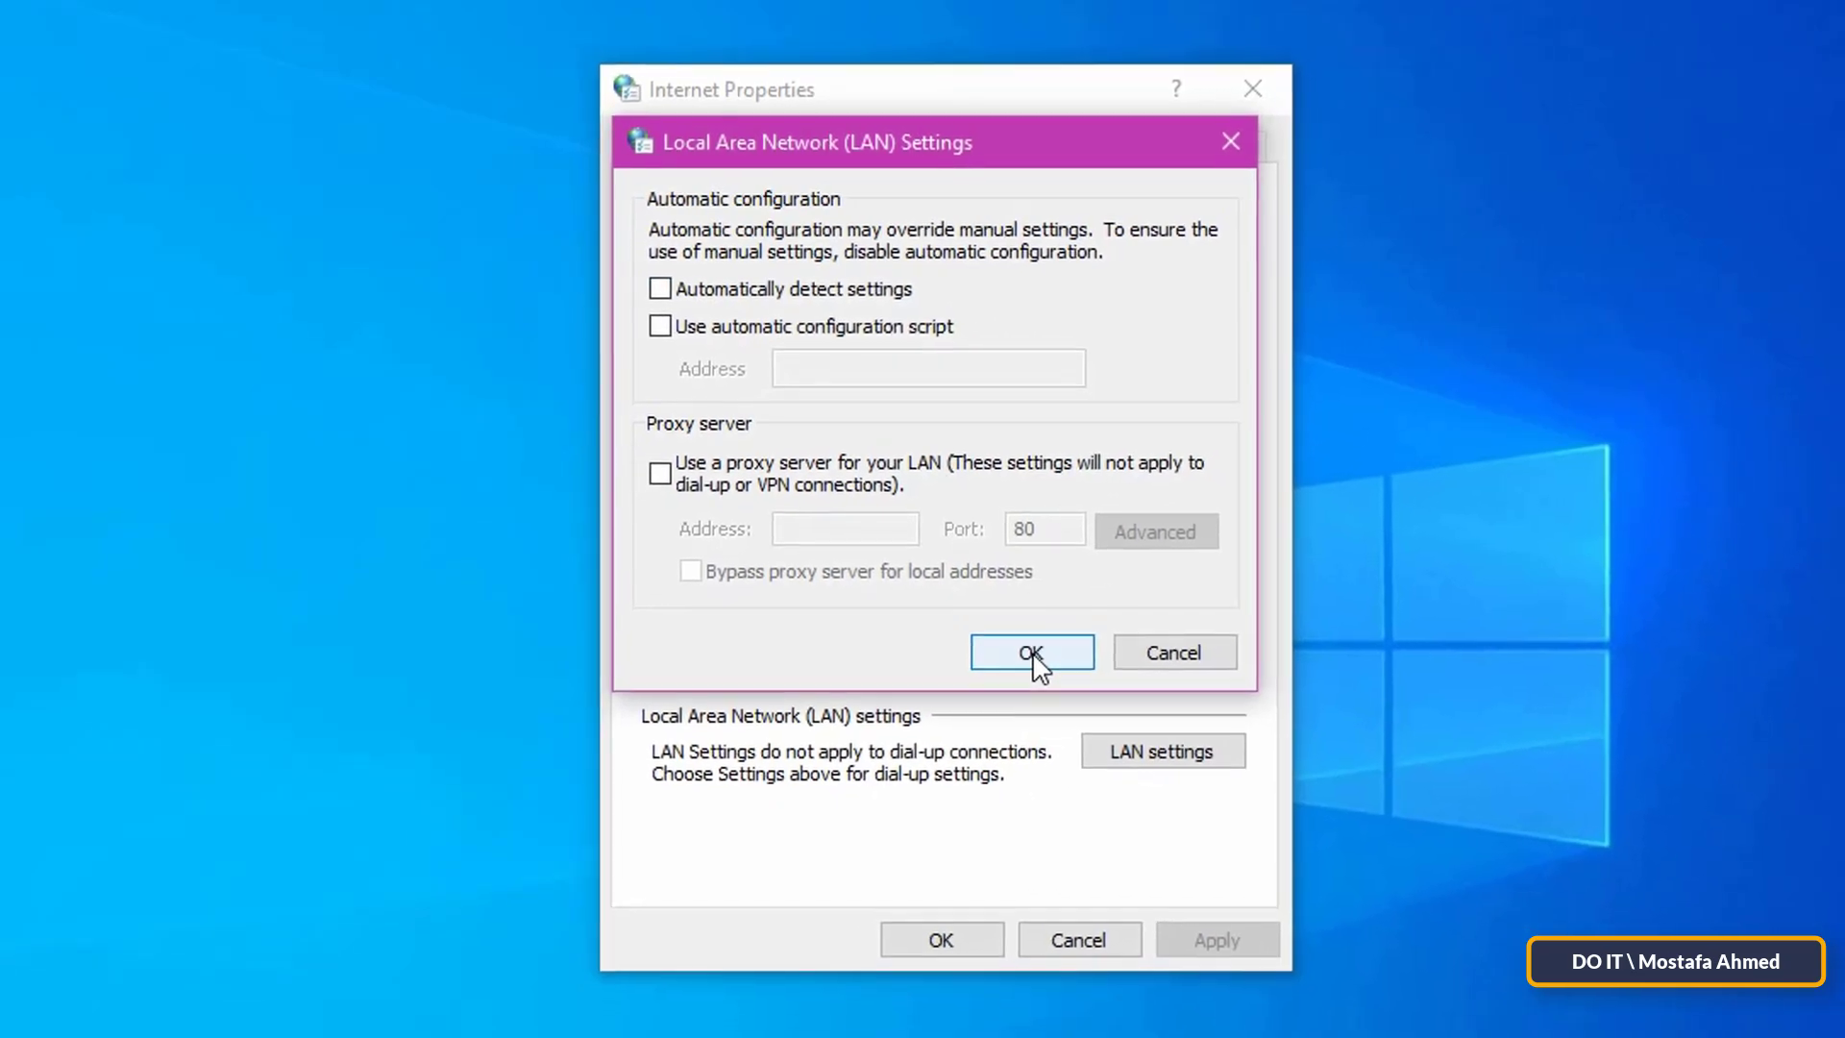
pyautogui.click(1031, 657)
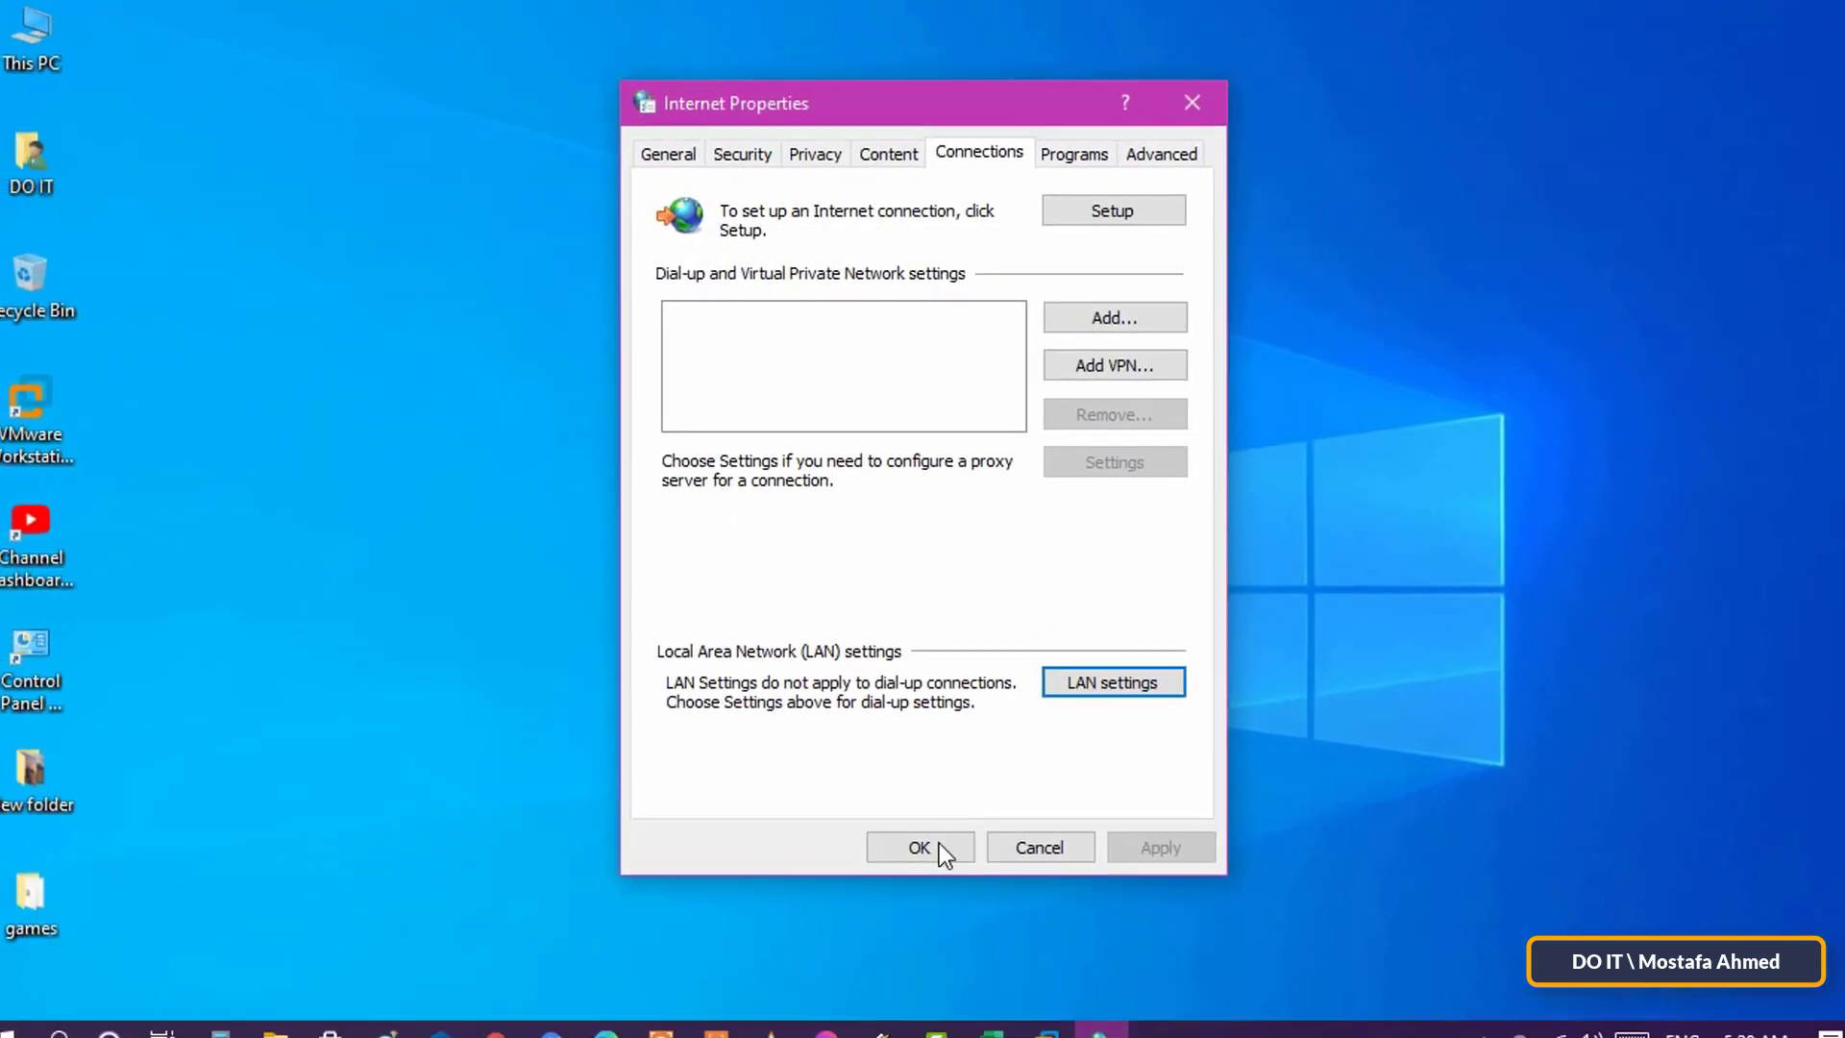
pyautogui.click(915, 832)
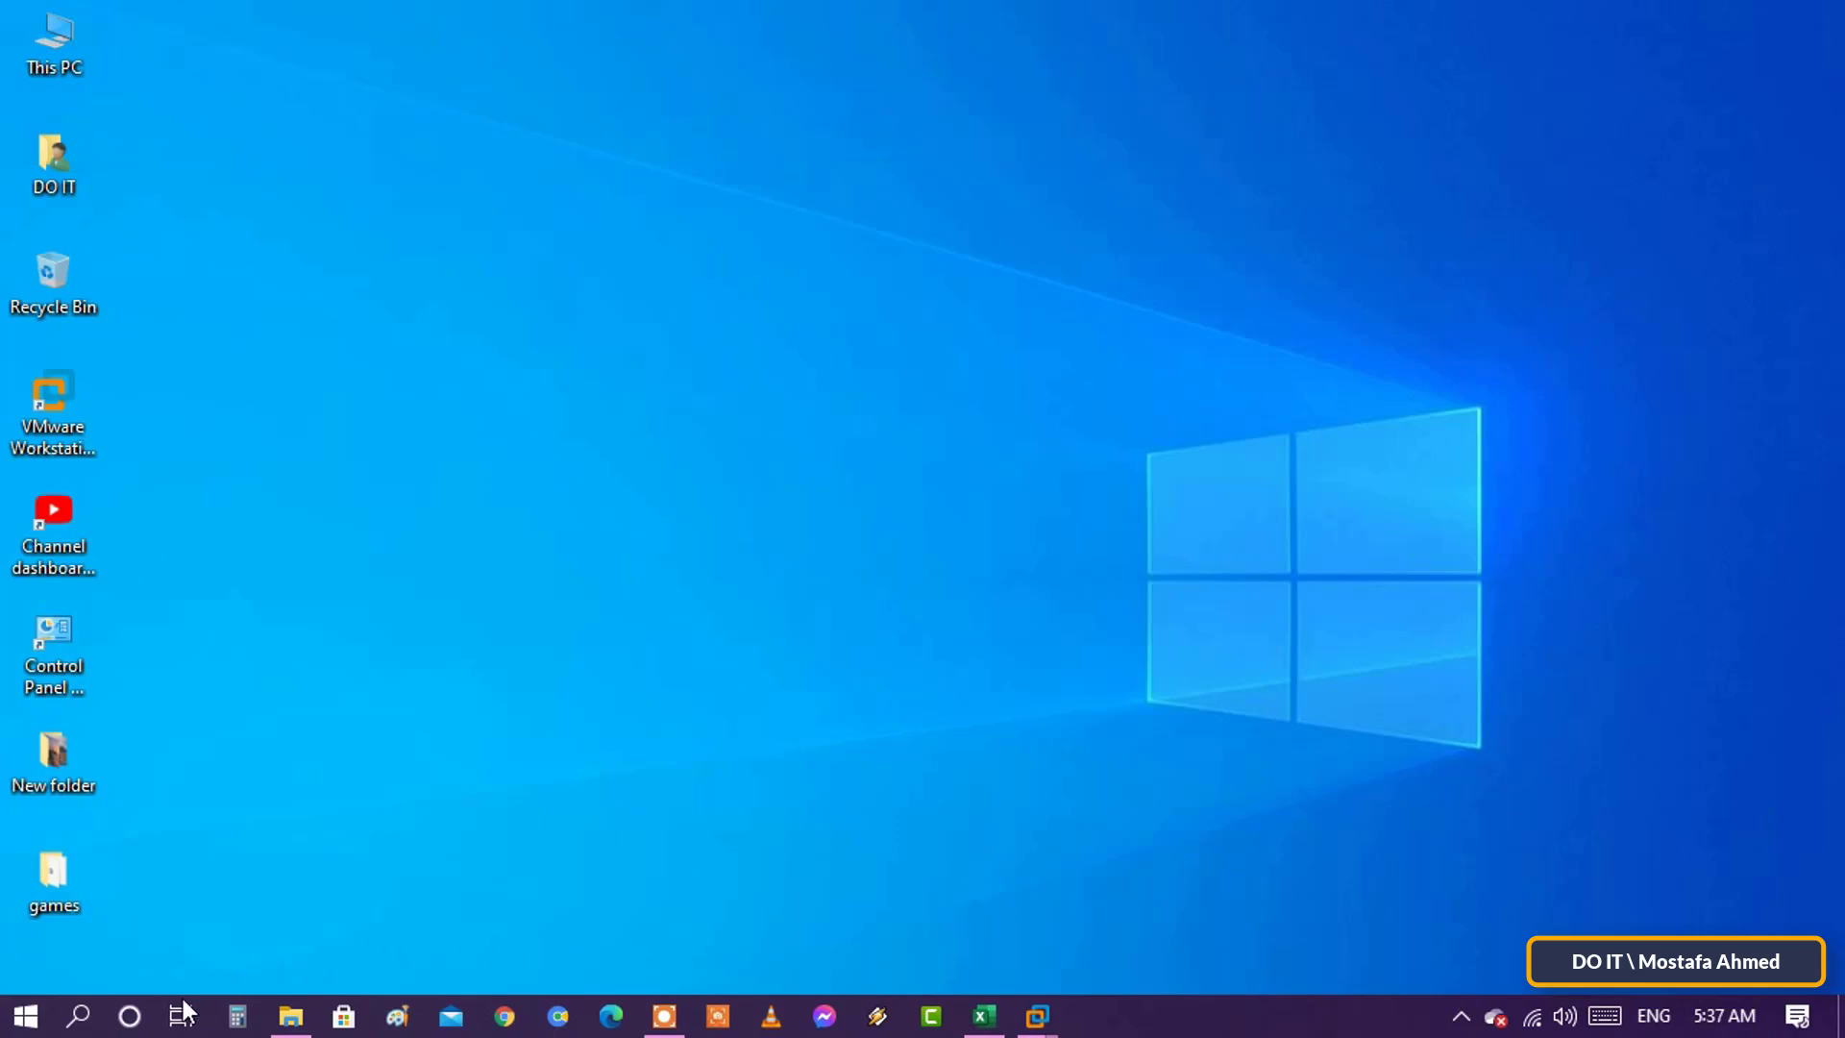
# Run gpedit.msc from the Run box to launch the Local Group Policy Editor.
pyautogui.click(79, 1016)
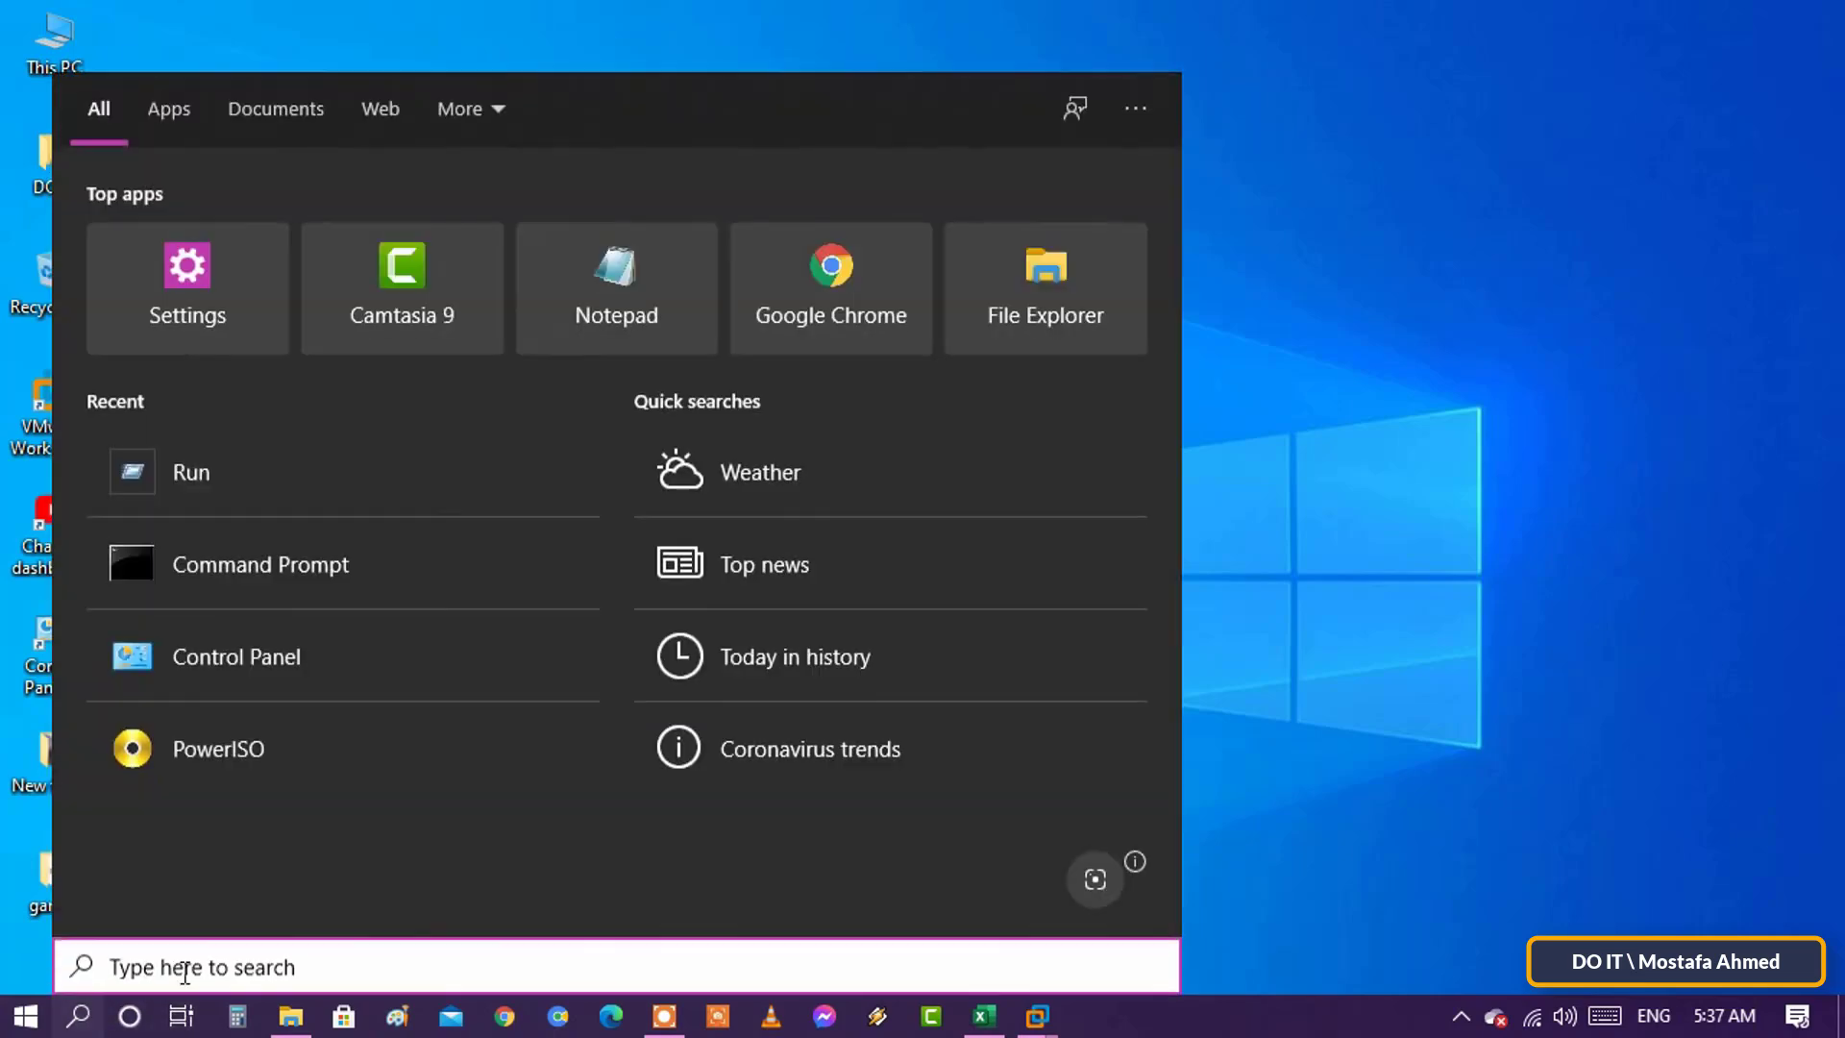
pyautogui.write('run')
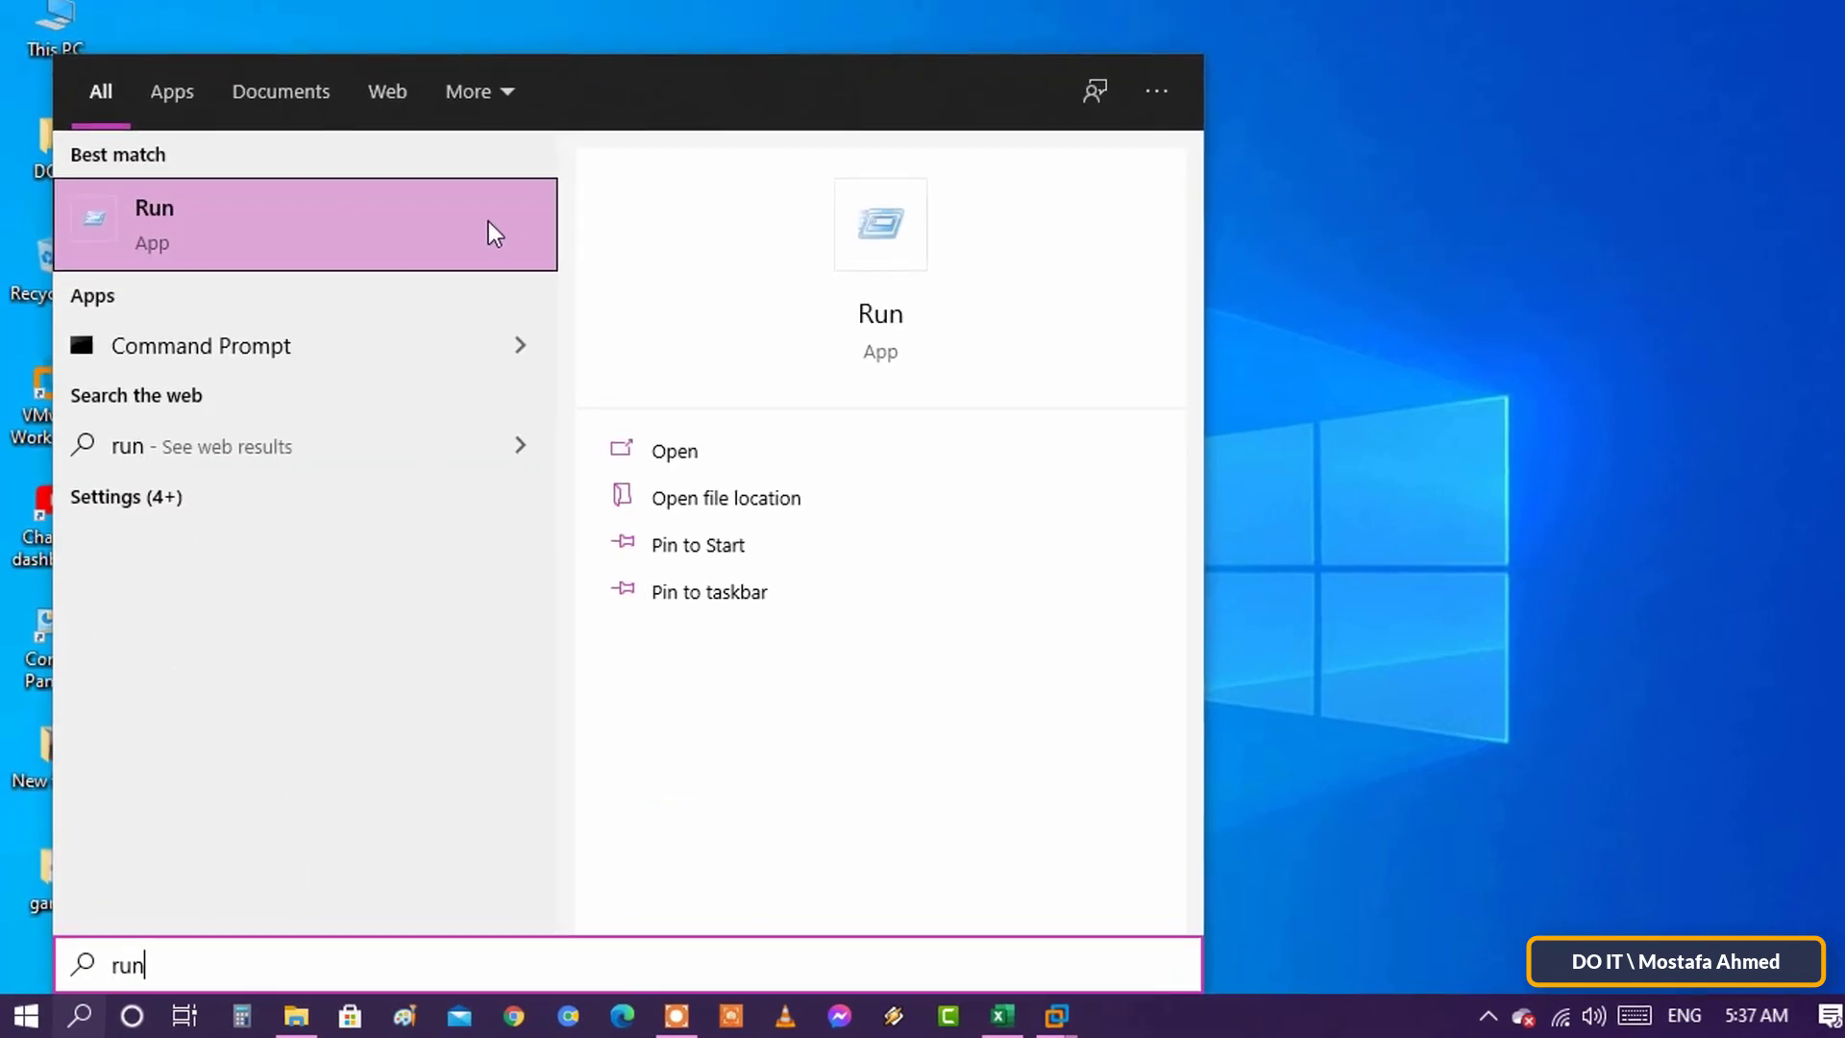
pyautogui.click(488, 220)
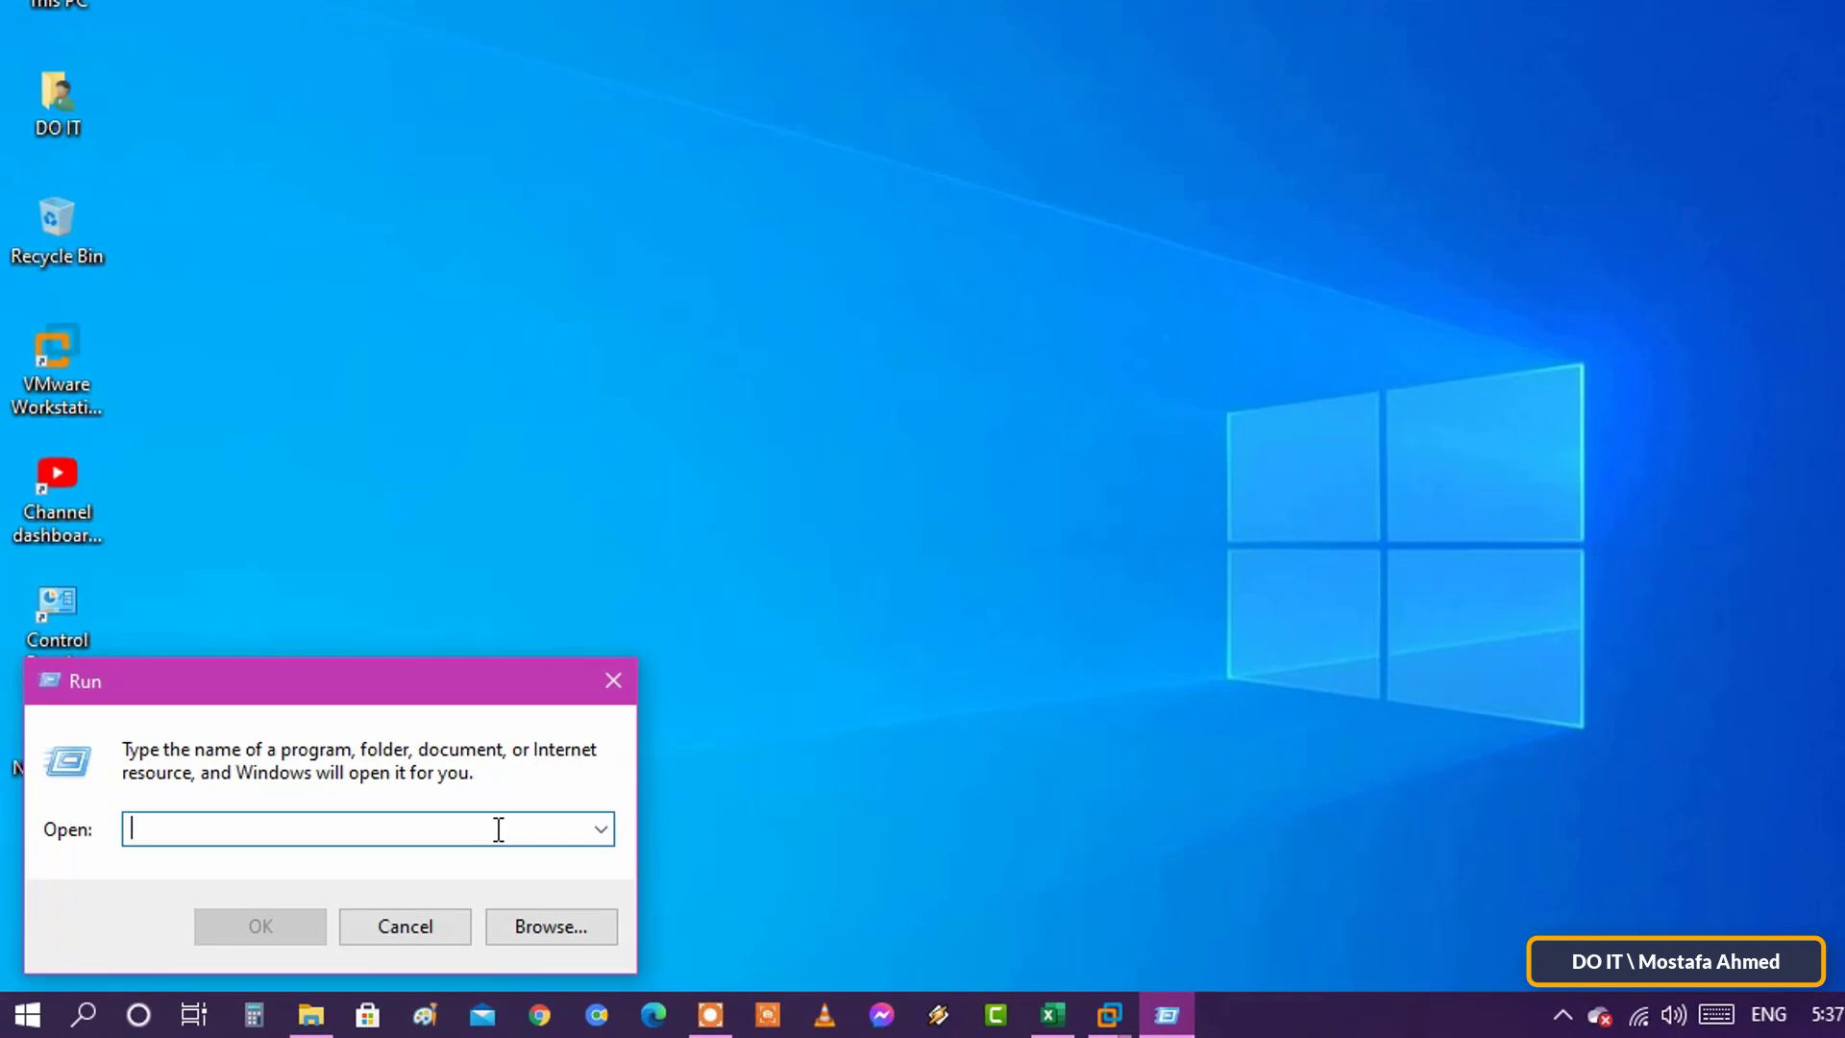
pyautogui.write('gpedi')
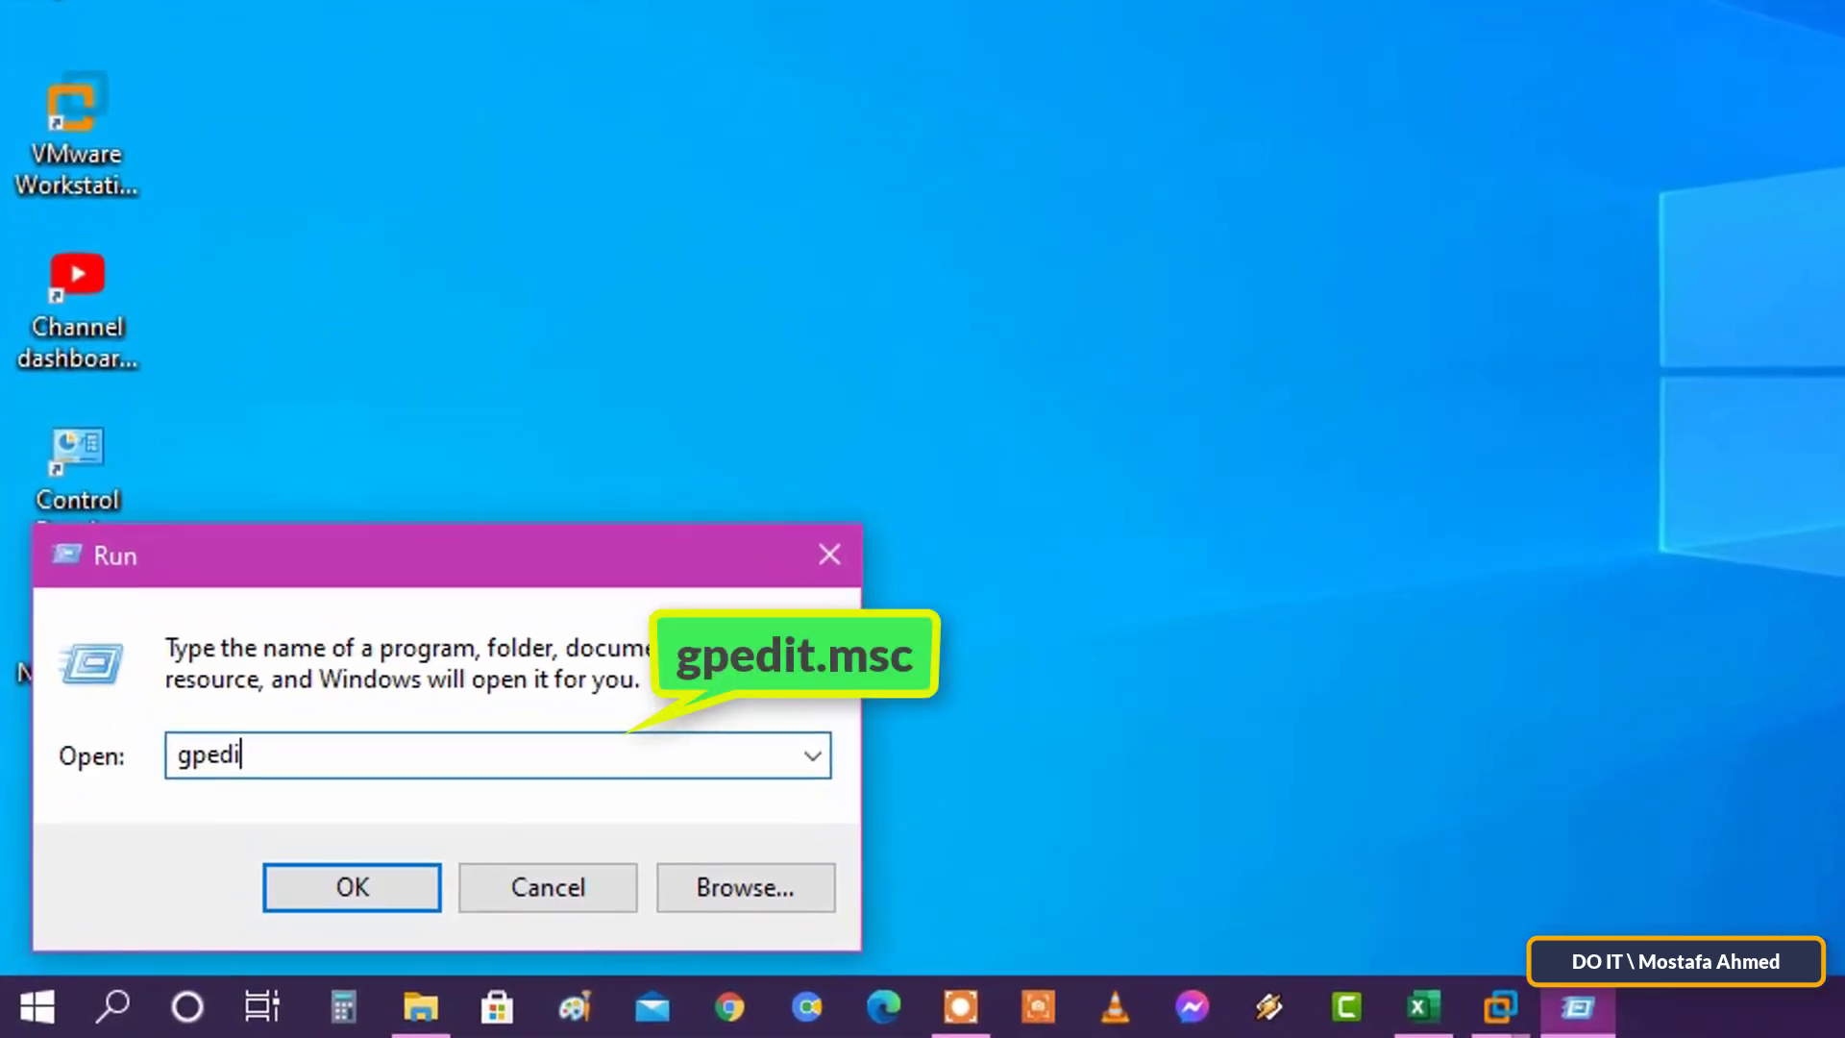
pyautogui.write('t.m')
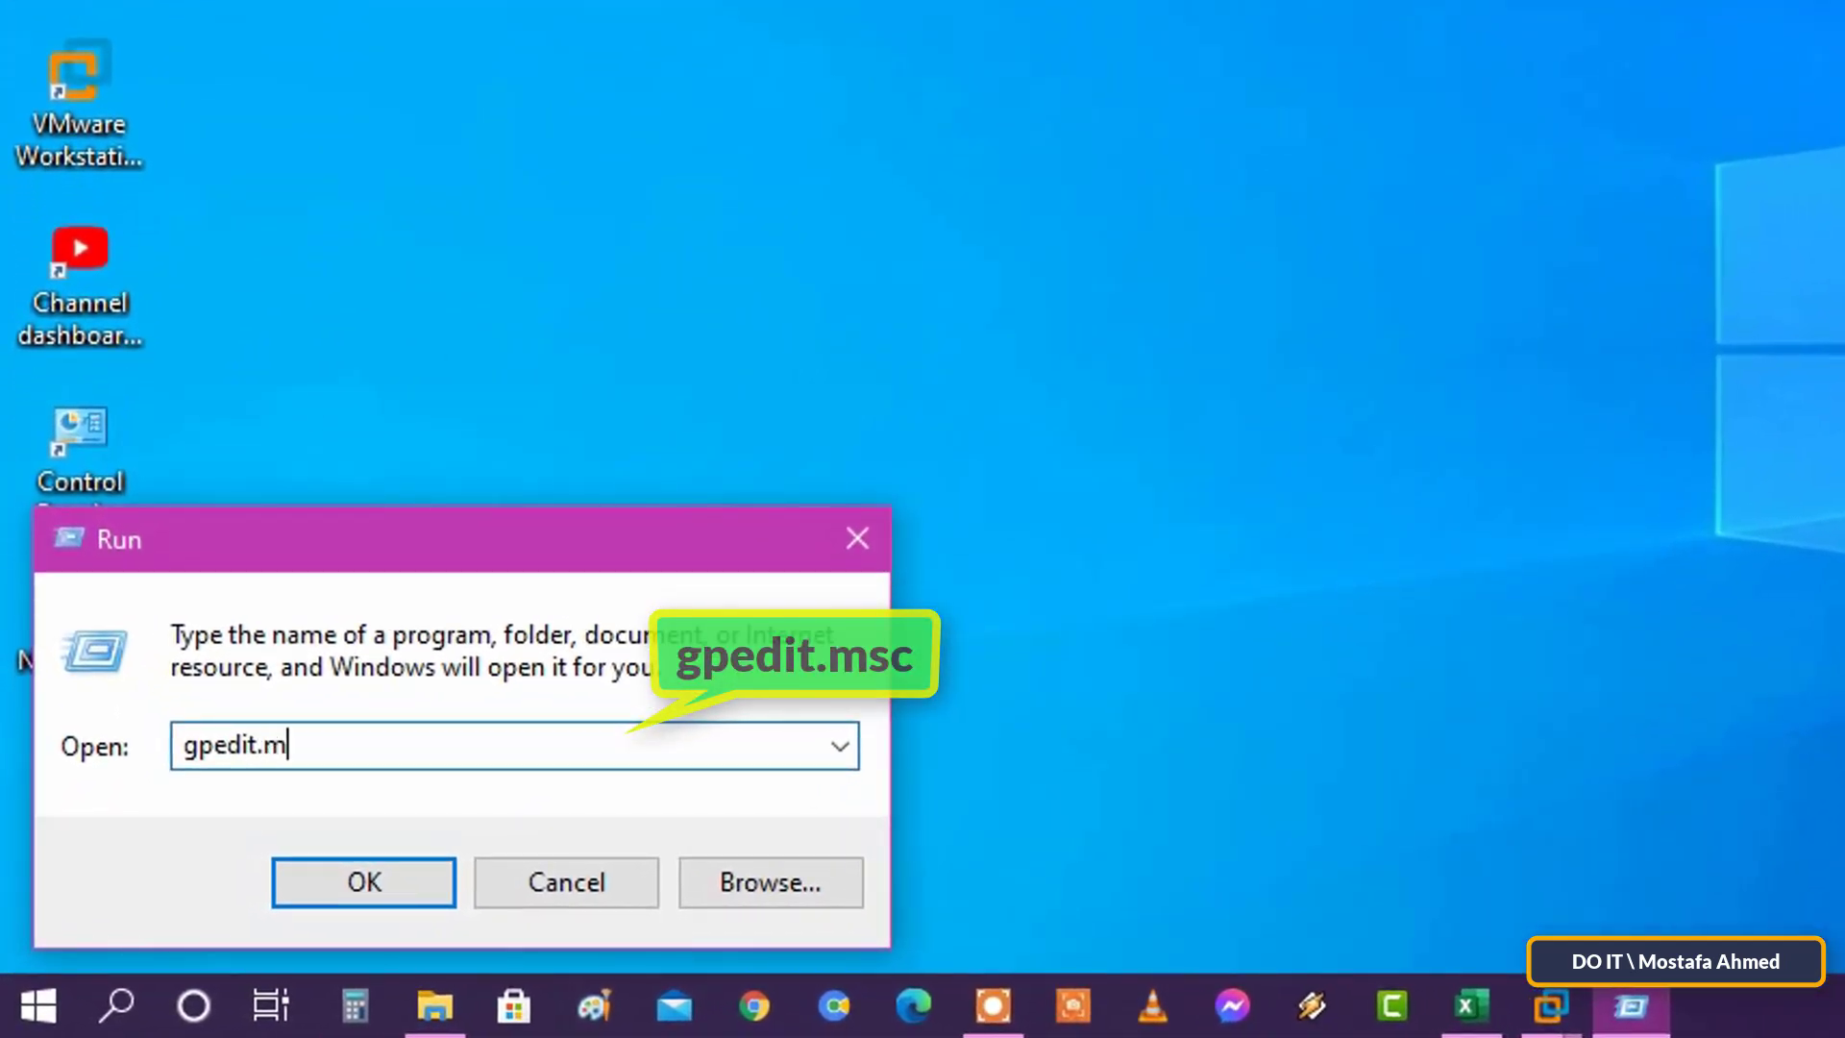
pyautogui.write('s')
pyautogui.write('c')
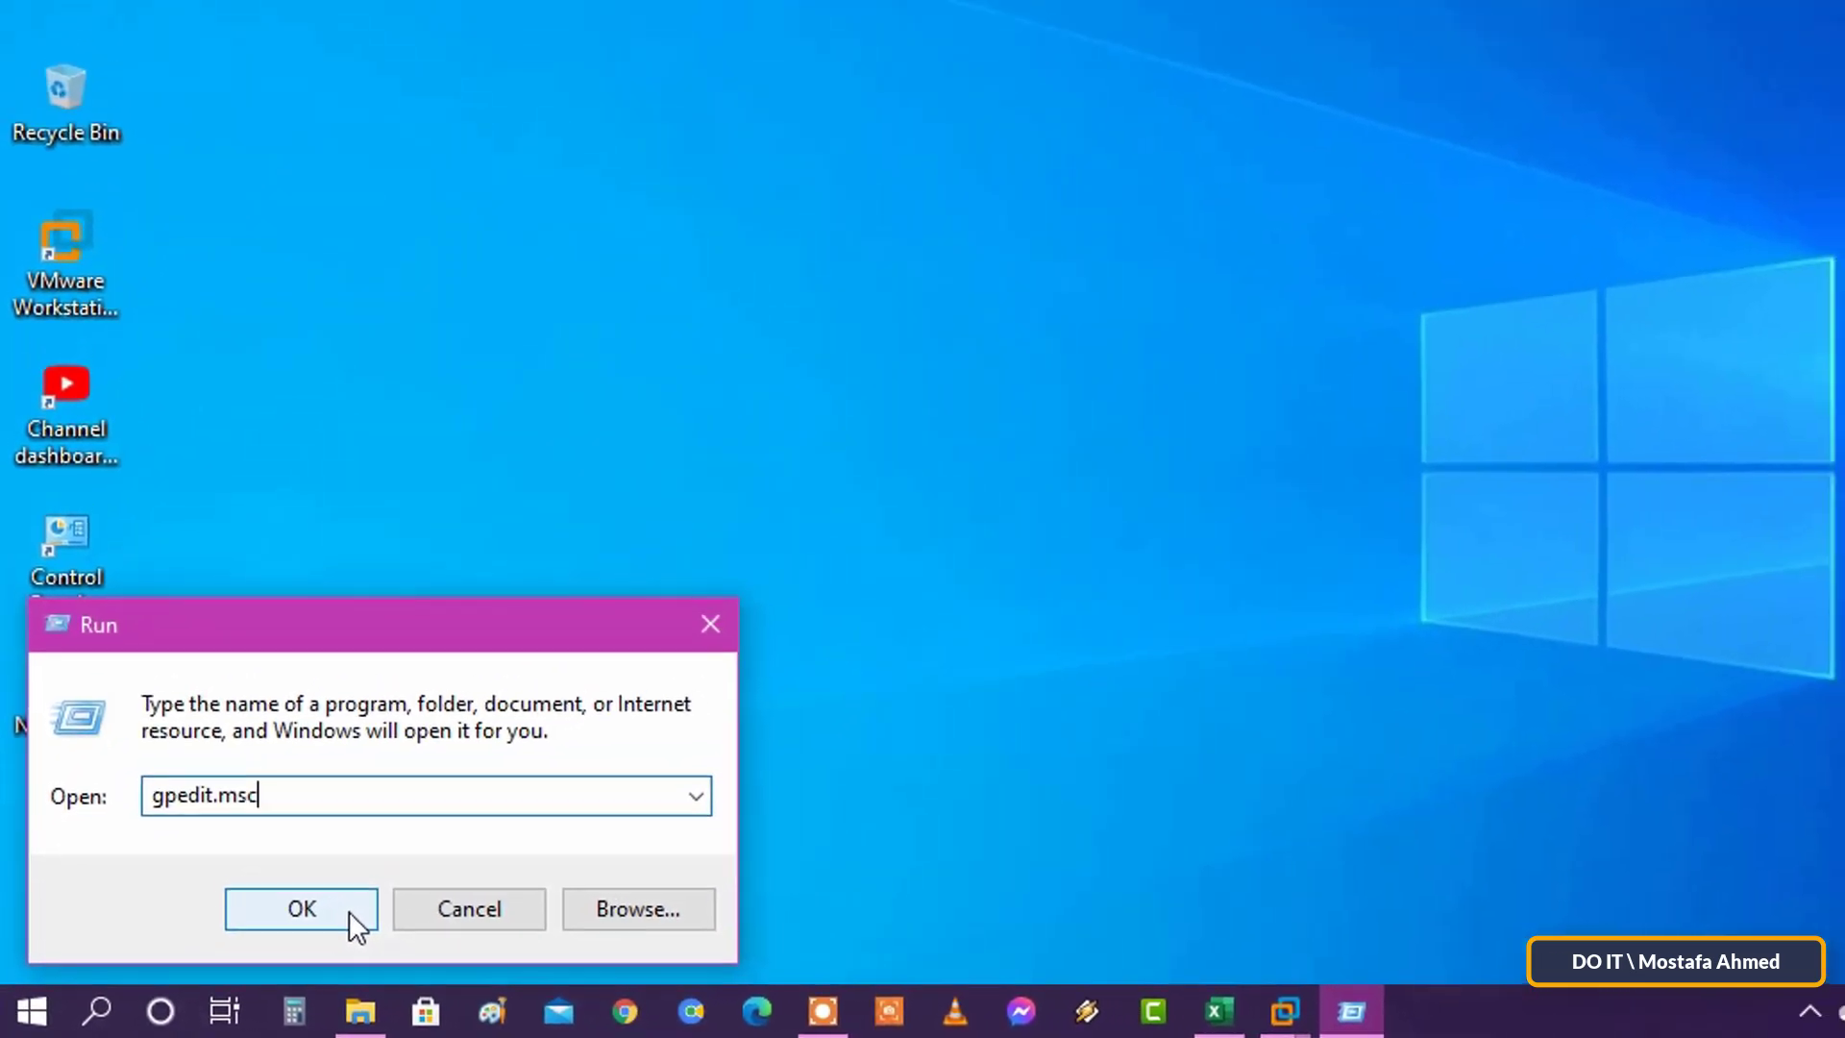
pyautogui.click(245, 933)
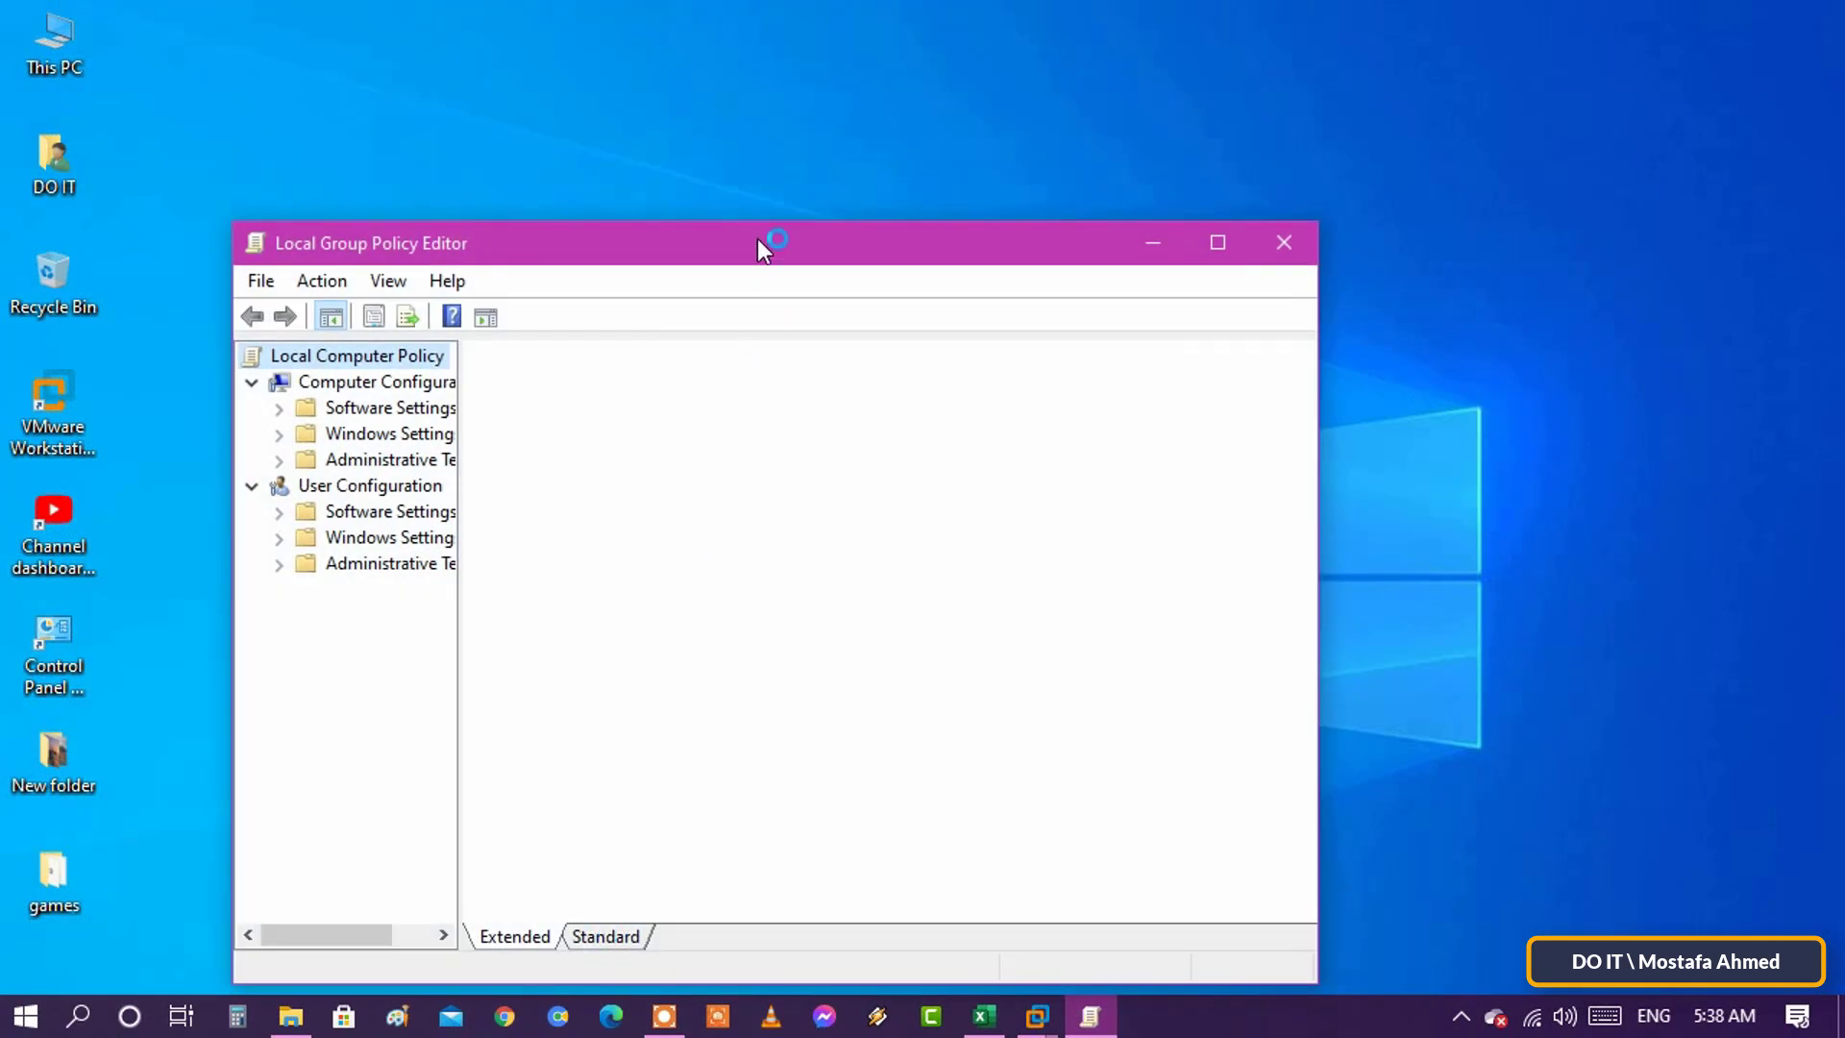
# Reposition and enlarge the editor window and widen its tree pane.
pyautogui.moveTo(796, 242); pyautogui.dragTo(948, 113)
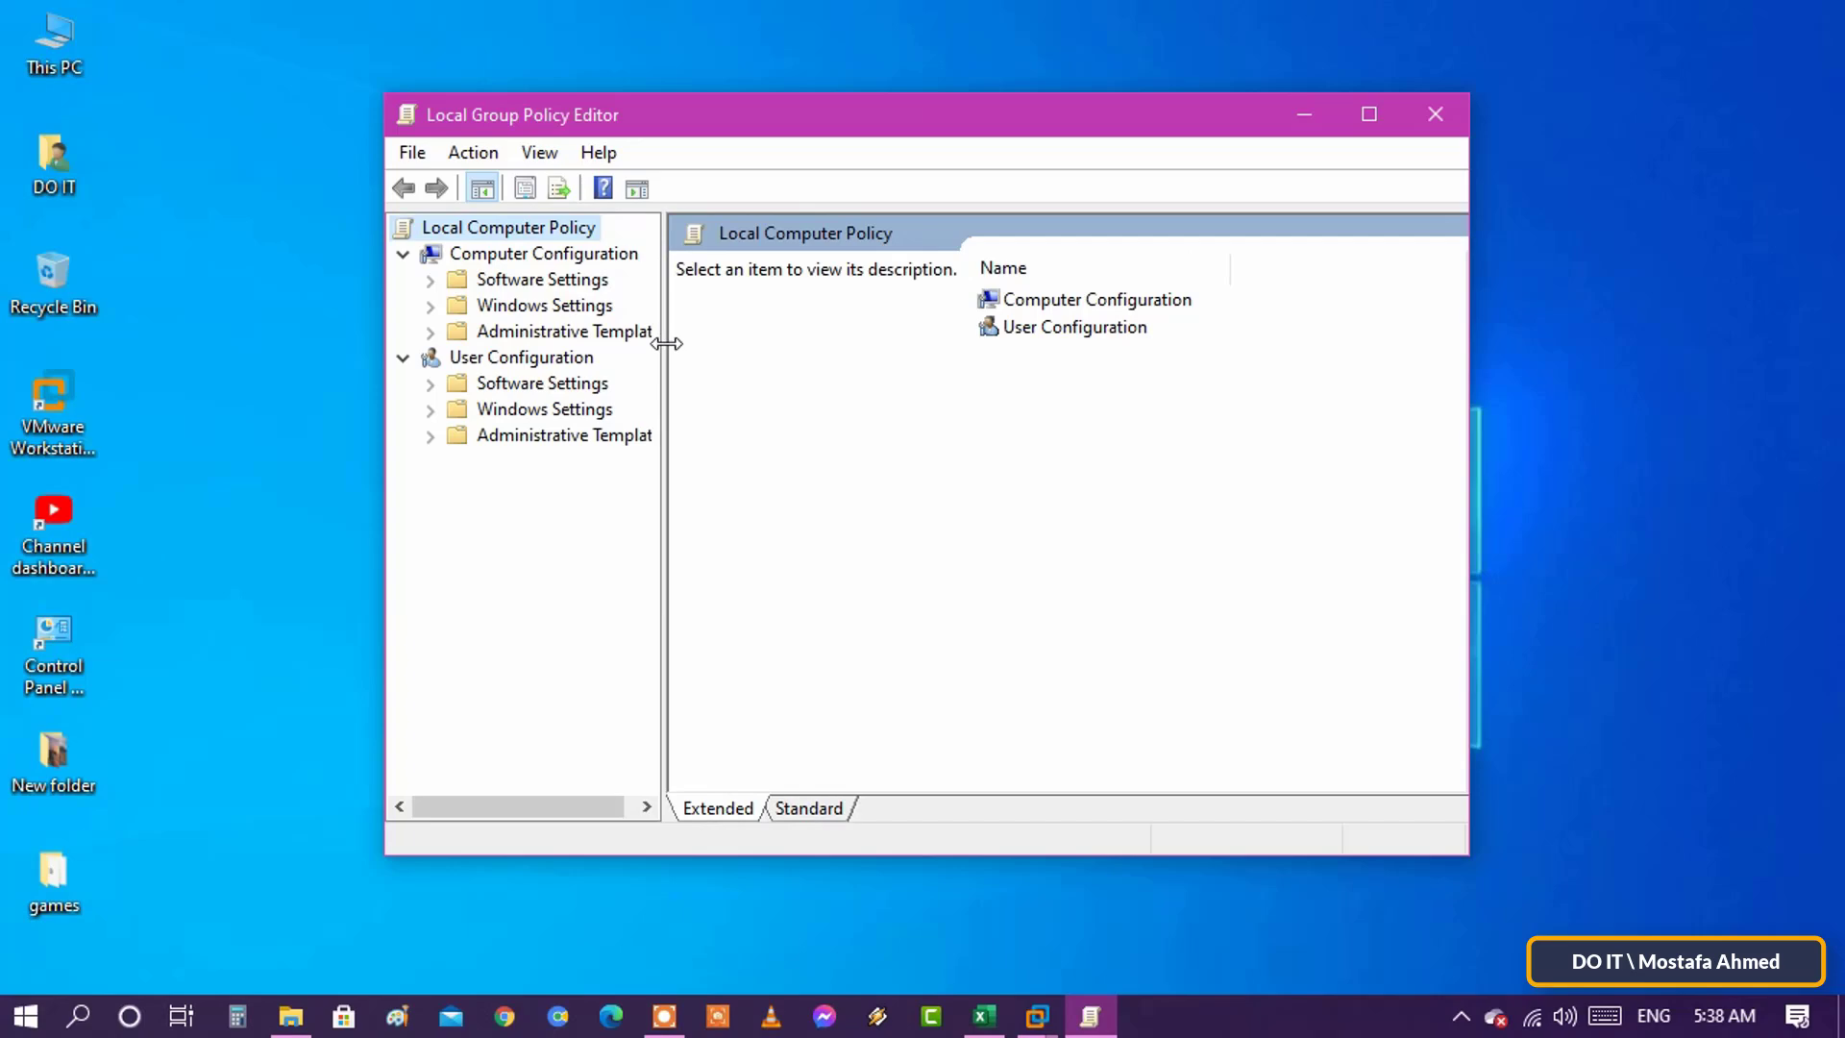
pyautogui.moveTo(667, 343); pyautogui.dragTo(748, 343)
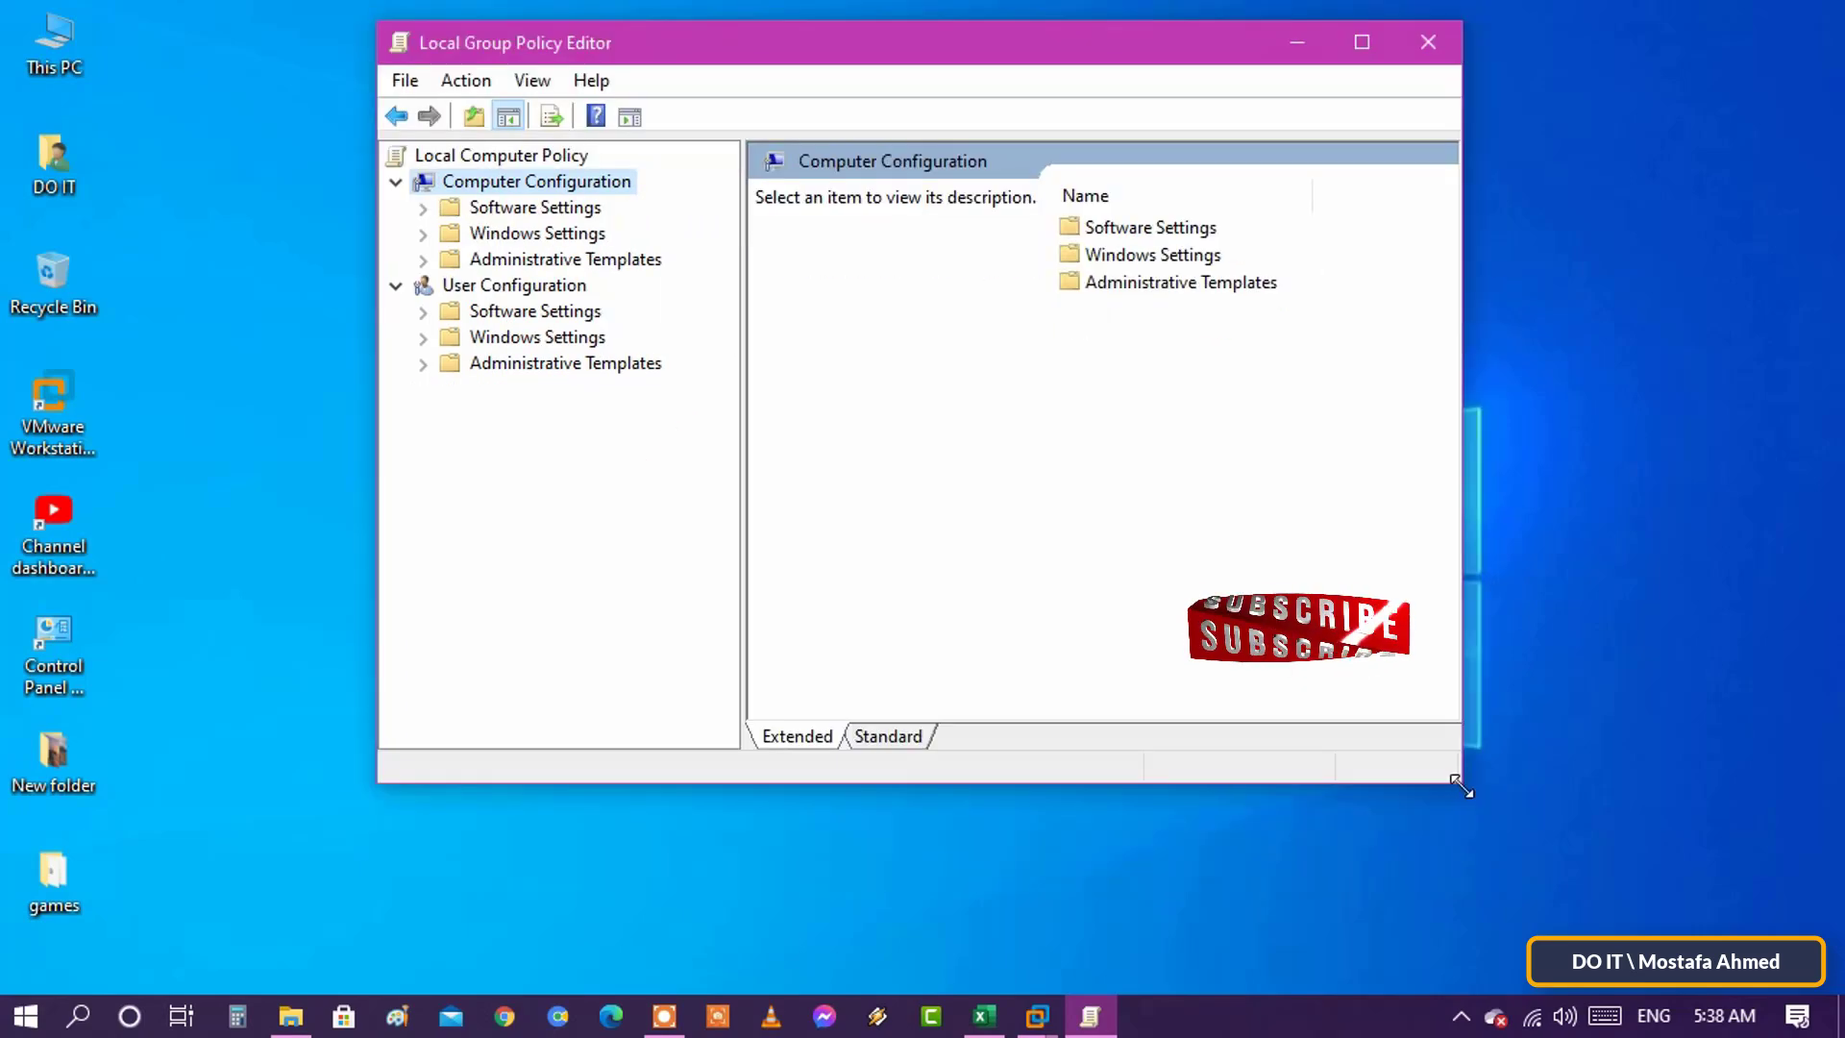
pyautogui.moveTo(1458, 782); pyautogui.dragTo(1673, 886)
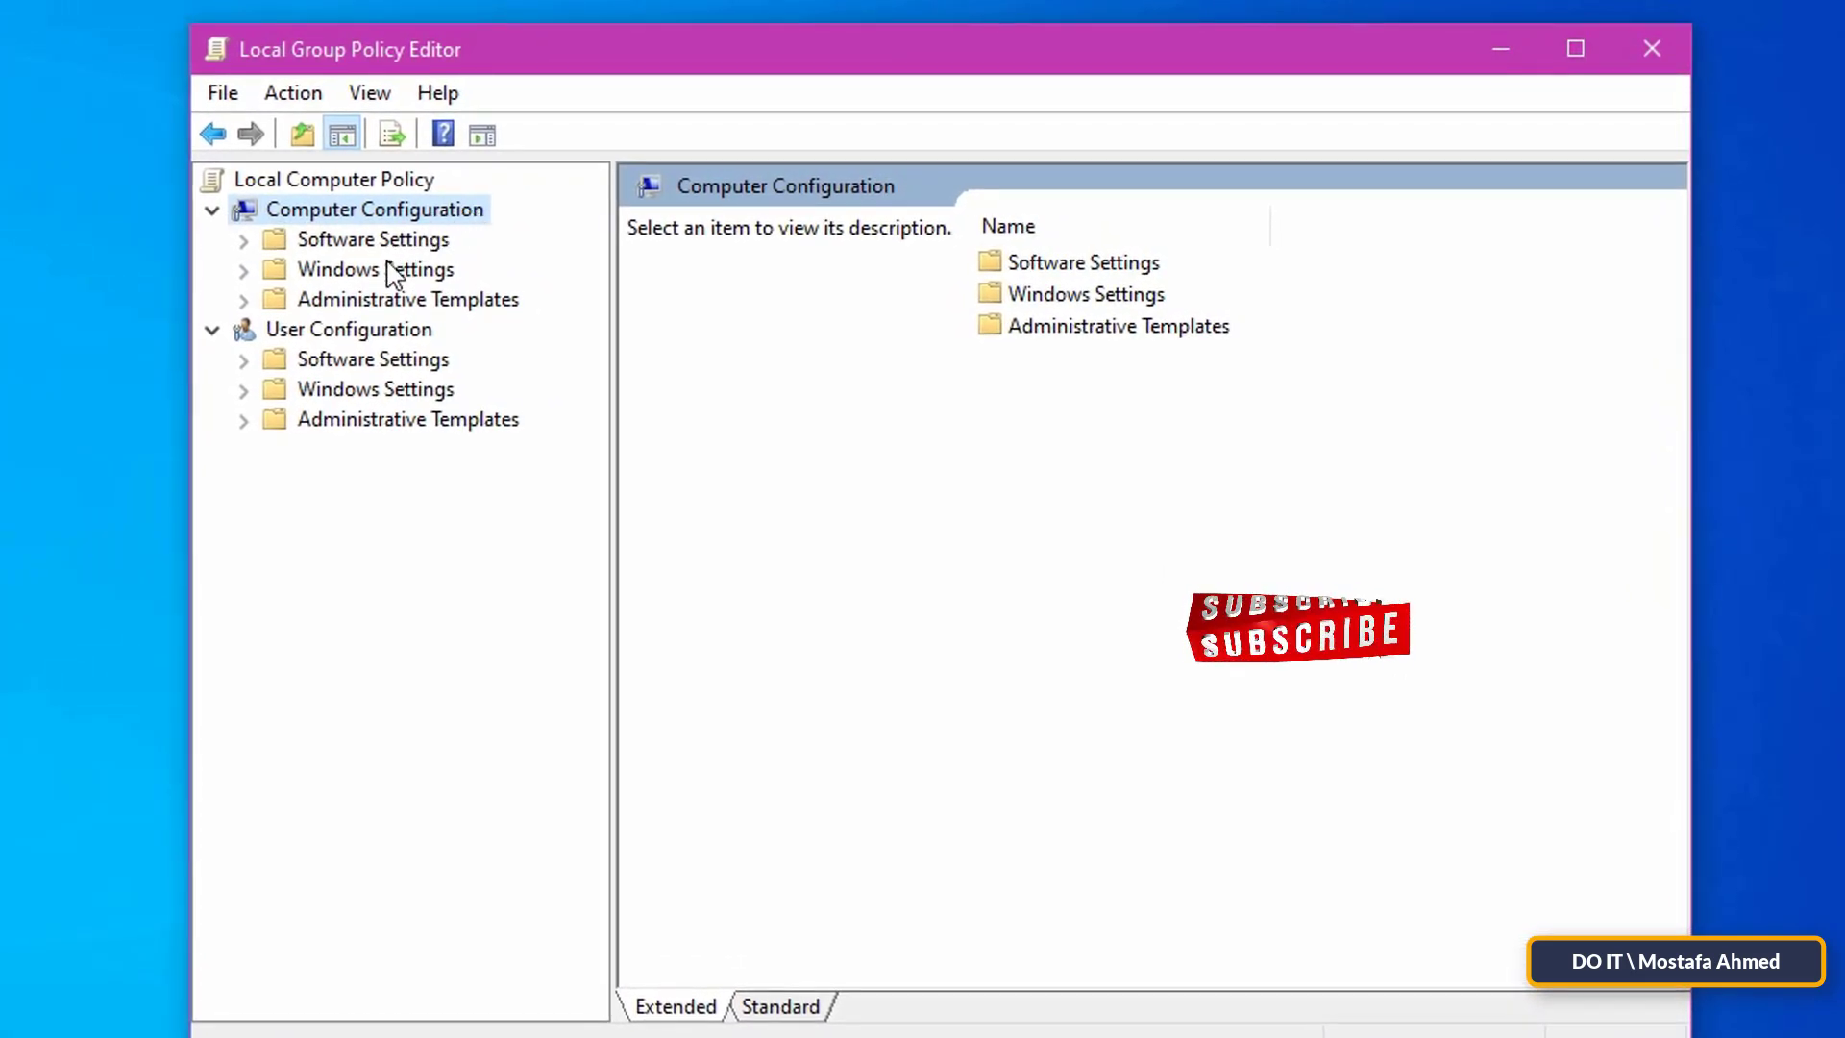
# Expand Administrative Templates > Network > QoS Packet Scheduler and select Limit reservable bandwidth.
pyautogui.click(379, 301)
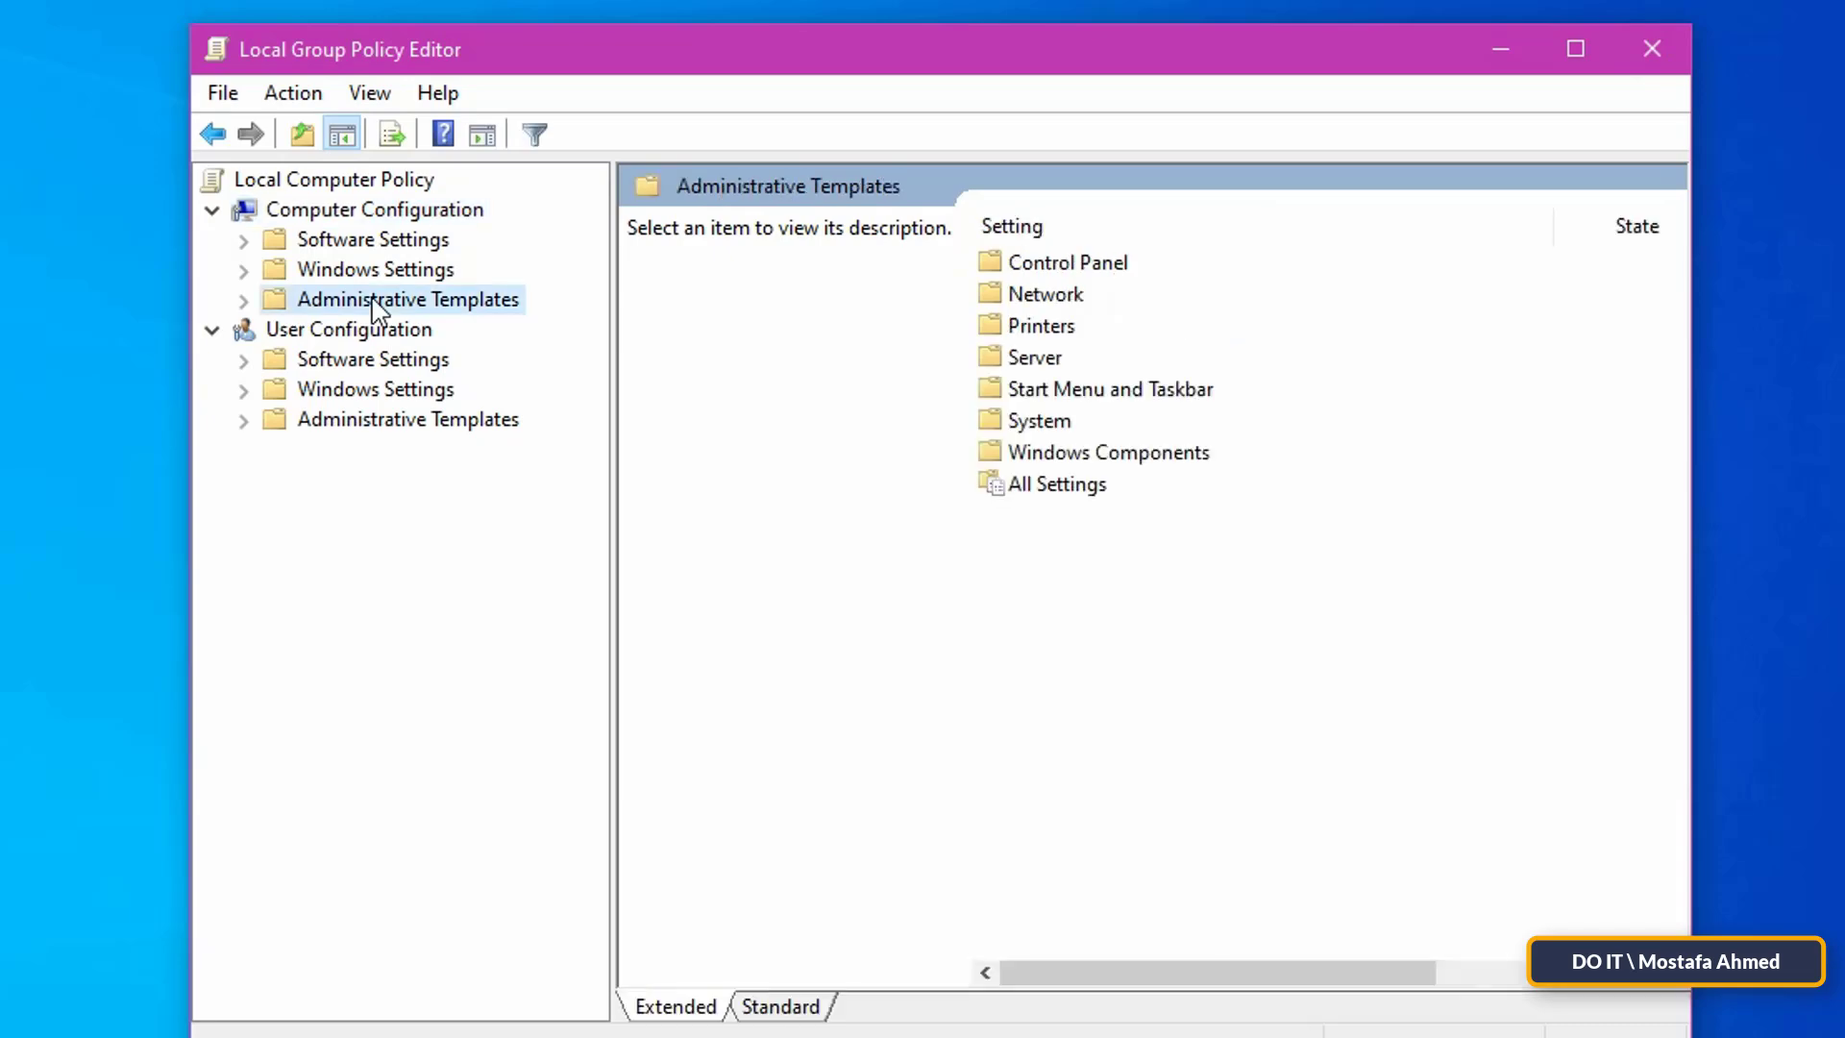
pyautogui.click(243, 301)
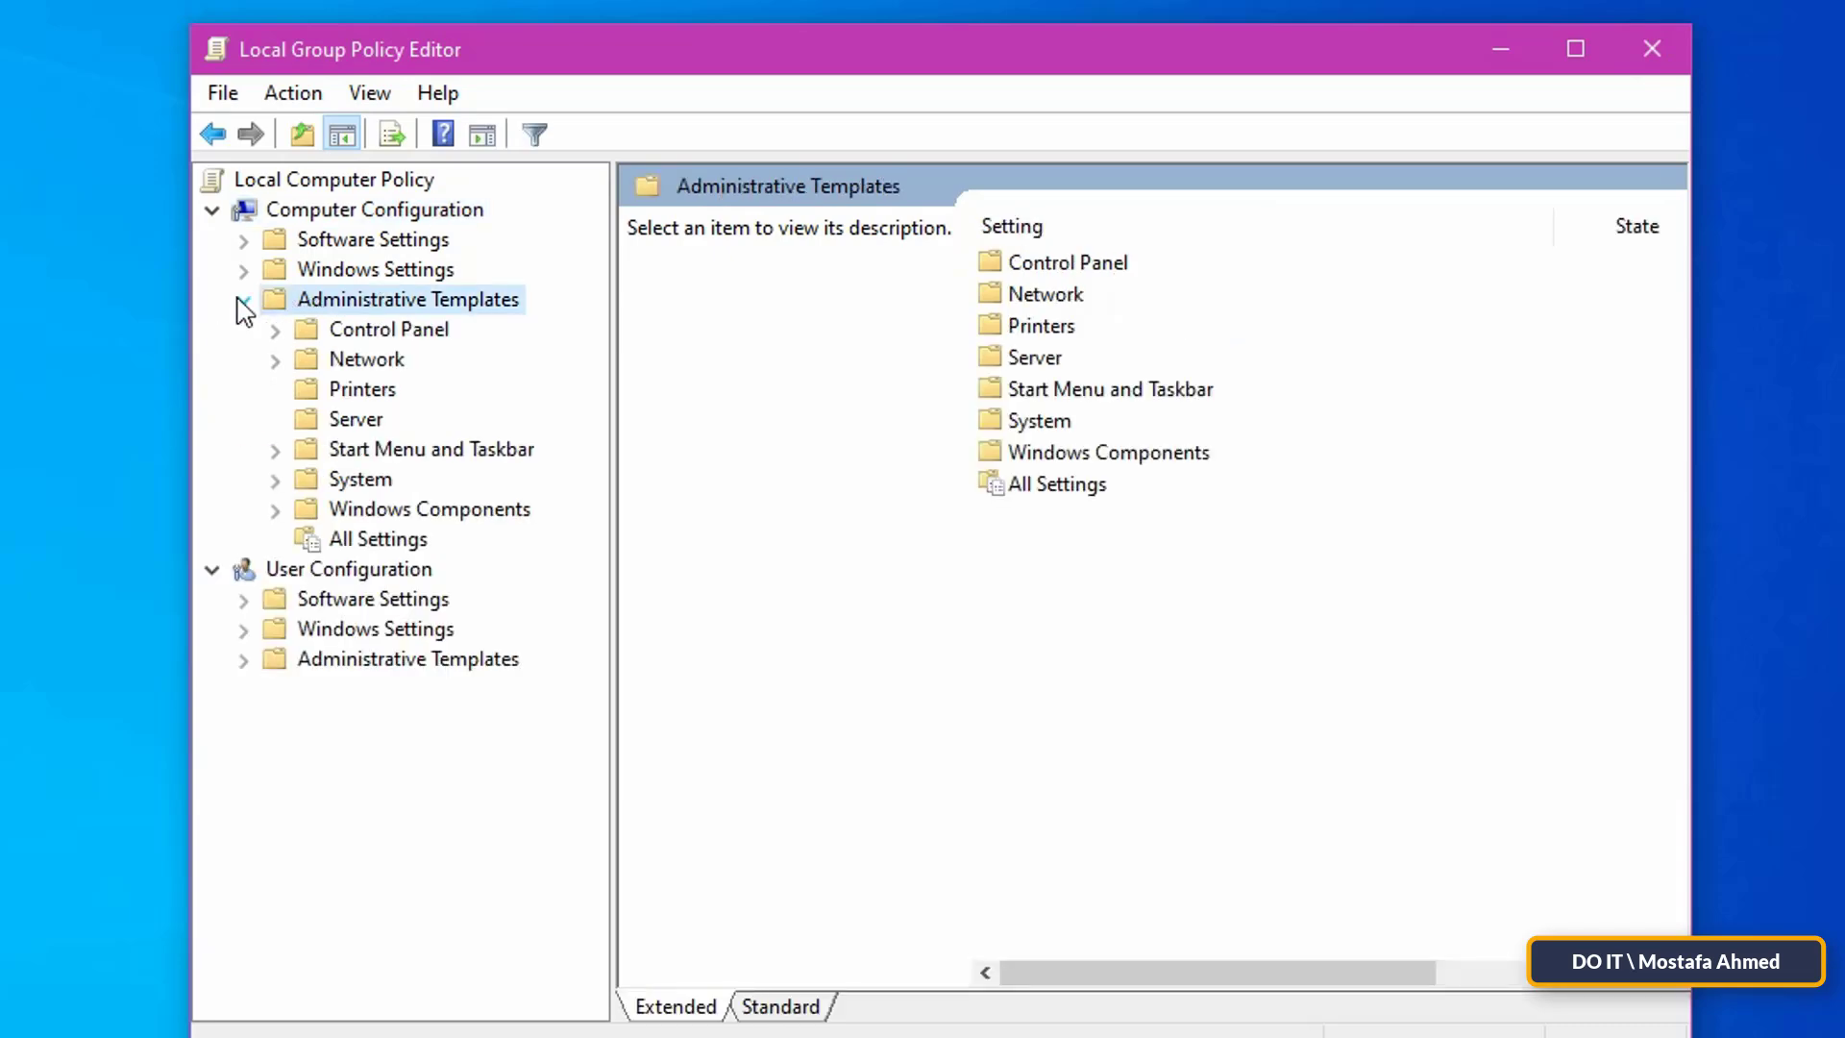
pyautogui.click(275, 359)
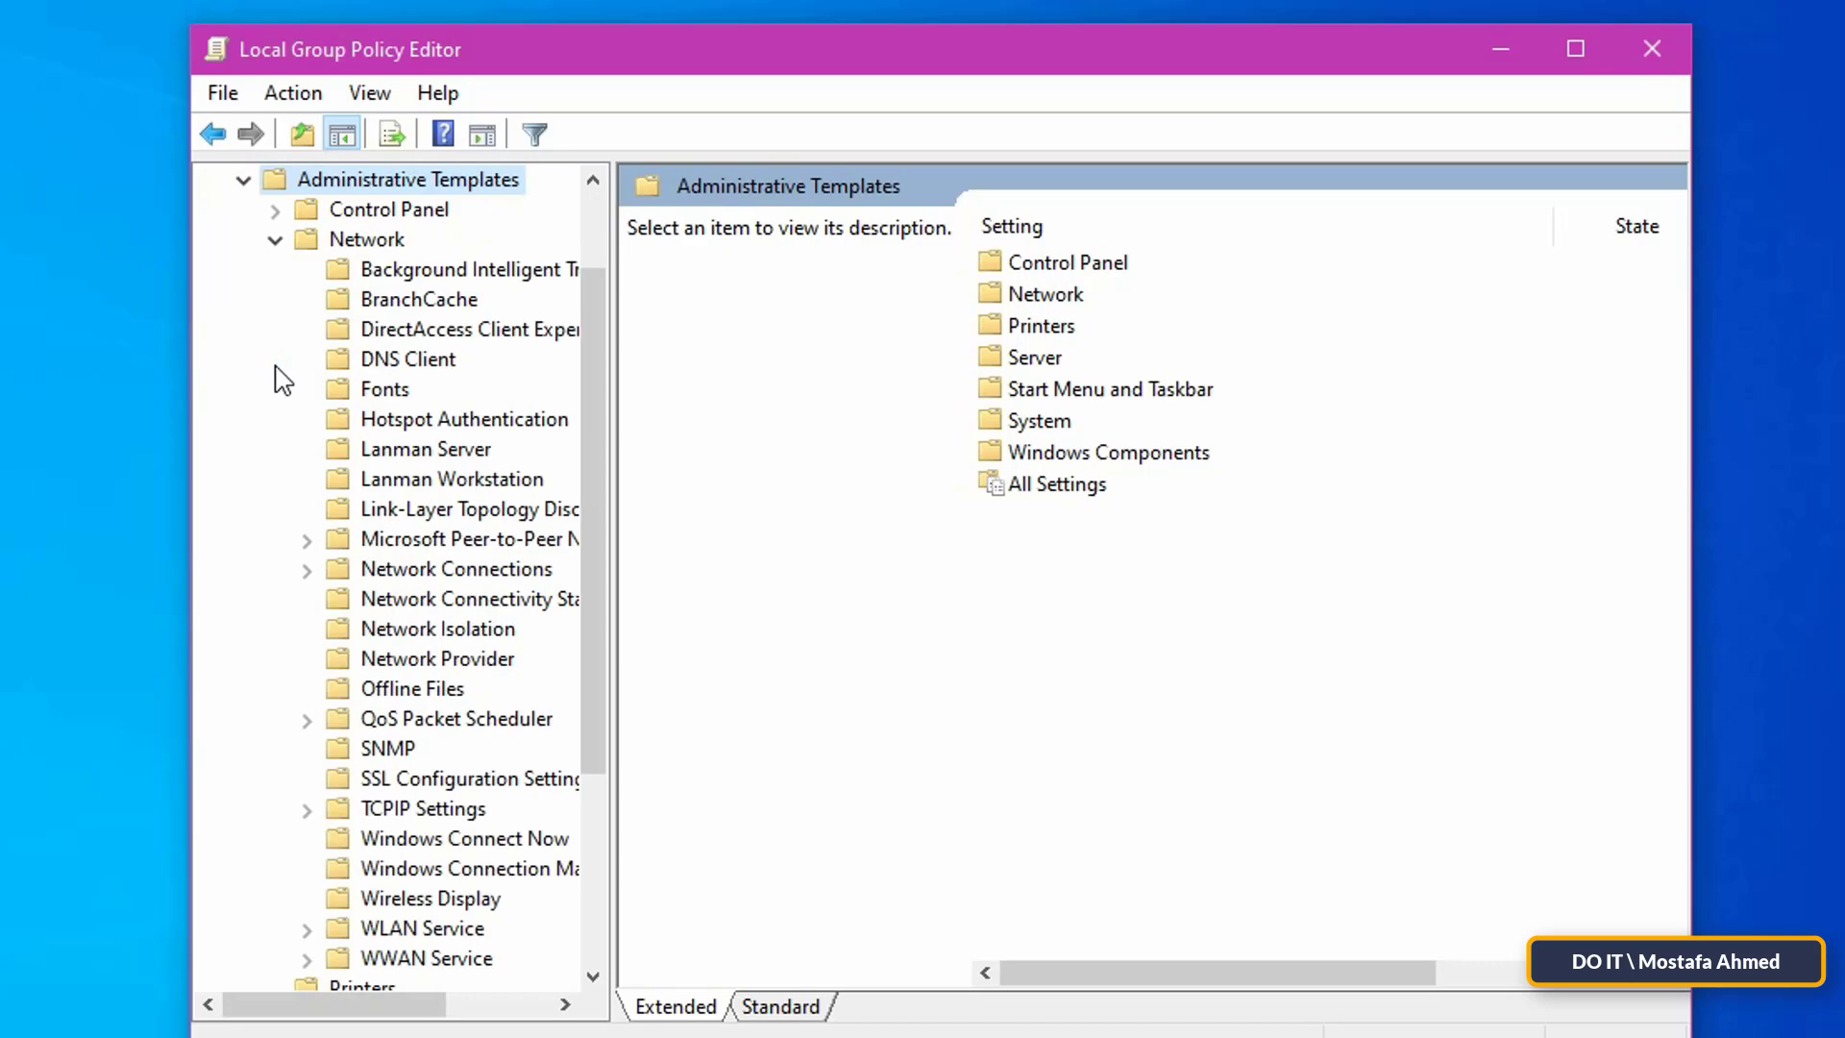
pyautogui.click(367, 239)
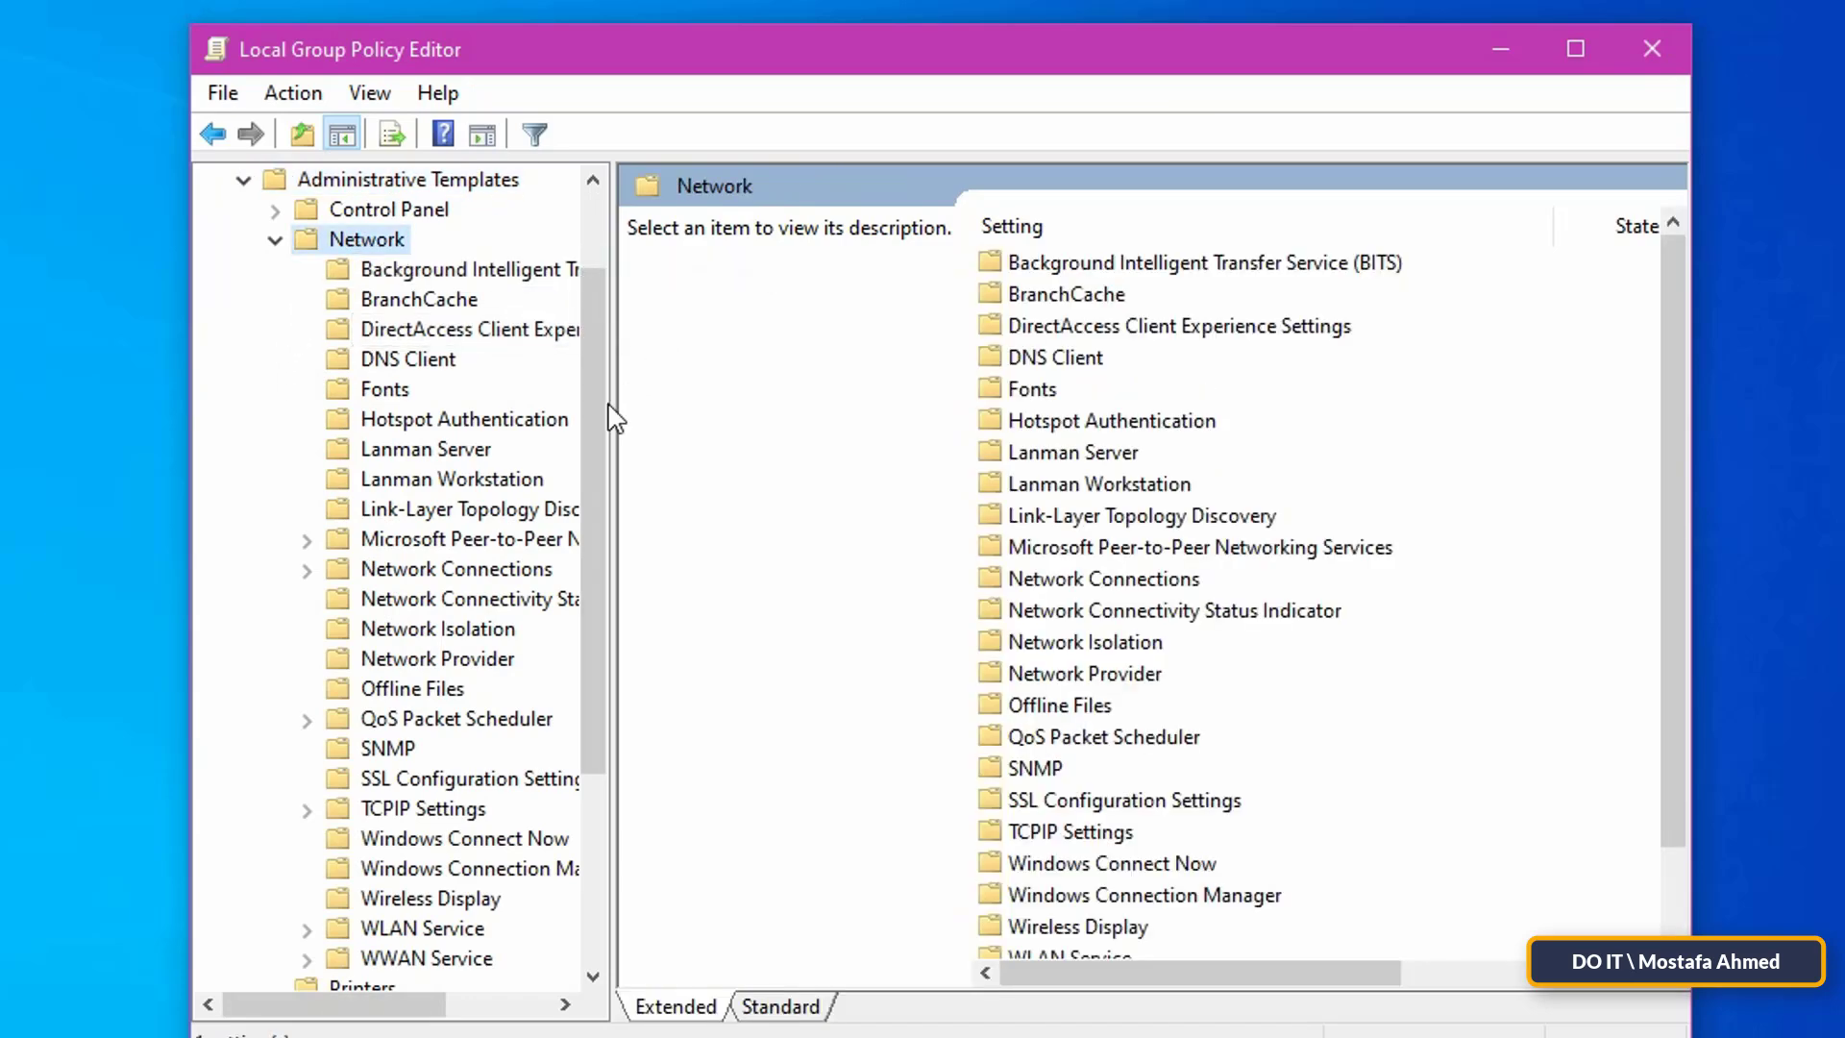
pyautogui.scroll(2, 611, 390)
pyautogui.moveTo(612, 390); pyautogui.dragTo(612, 461)
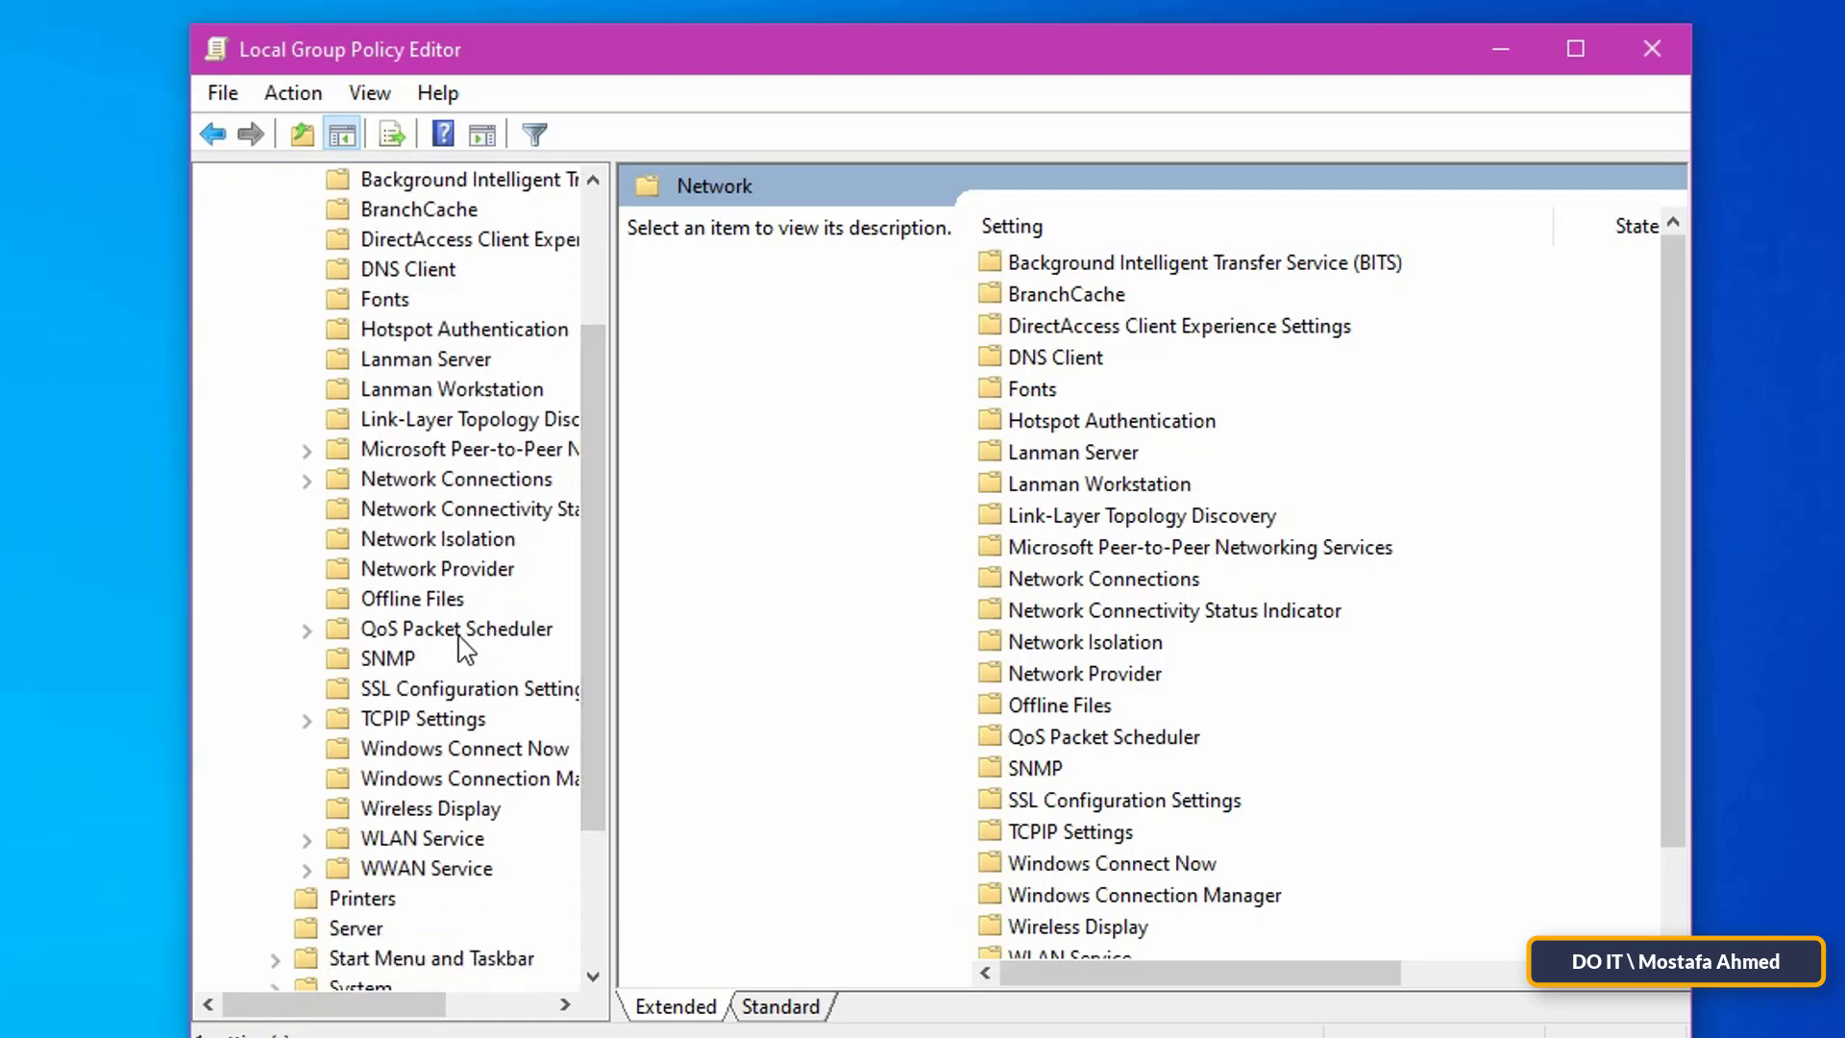
pyautogui.click(457, 639)
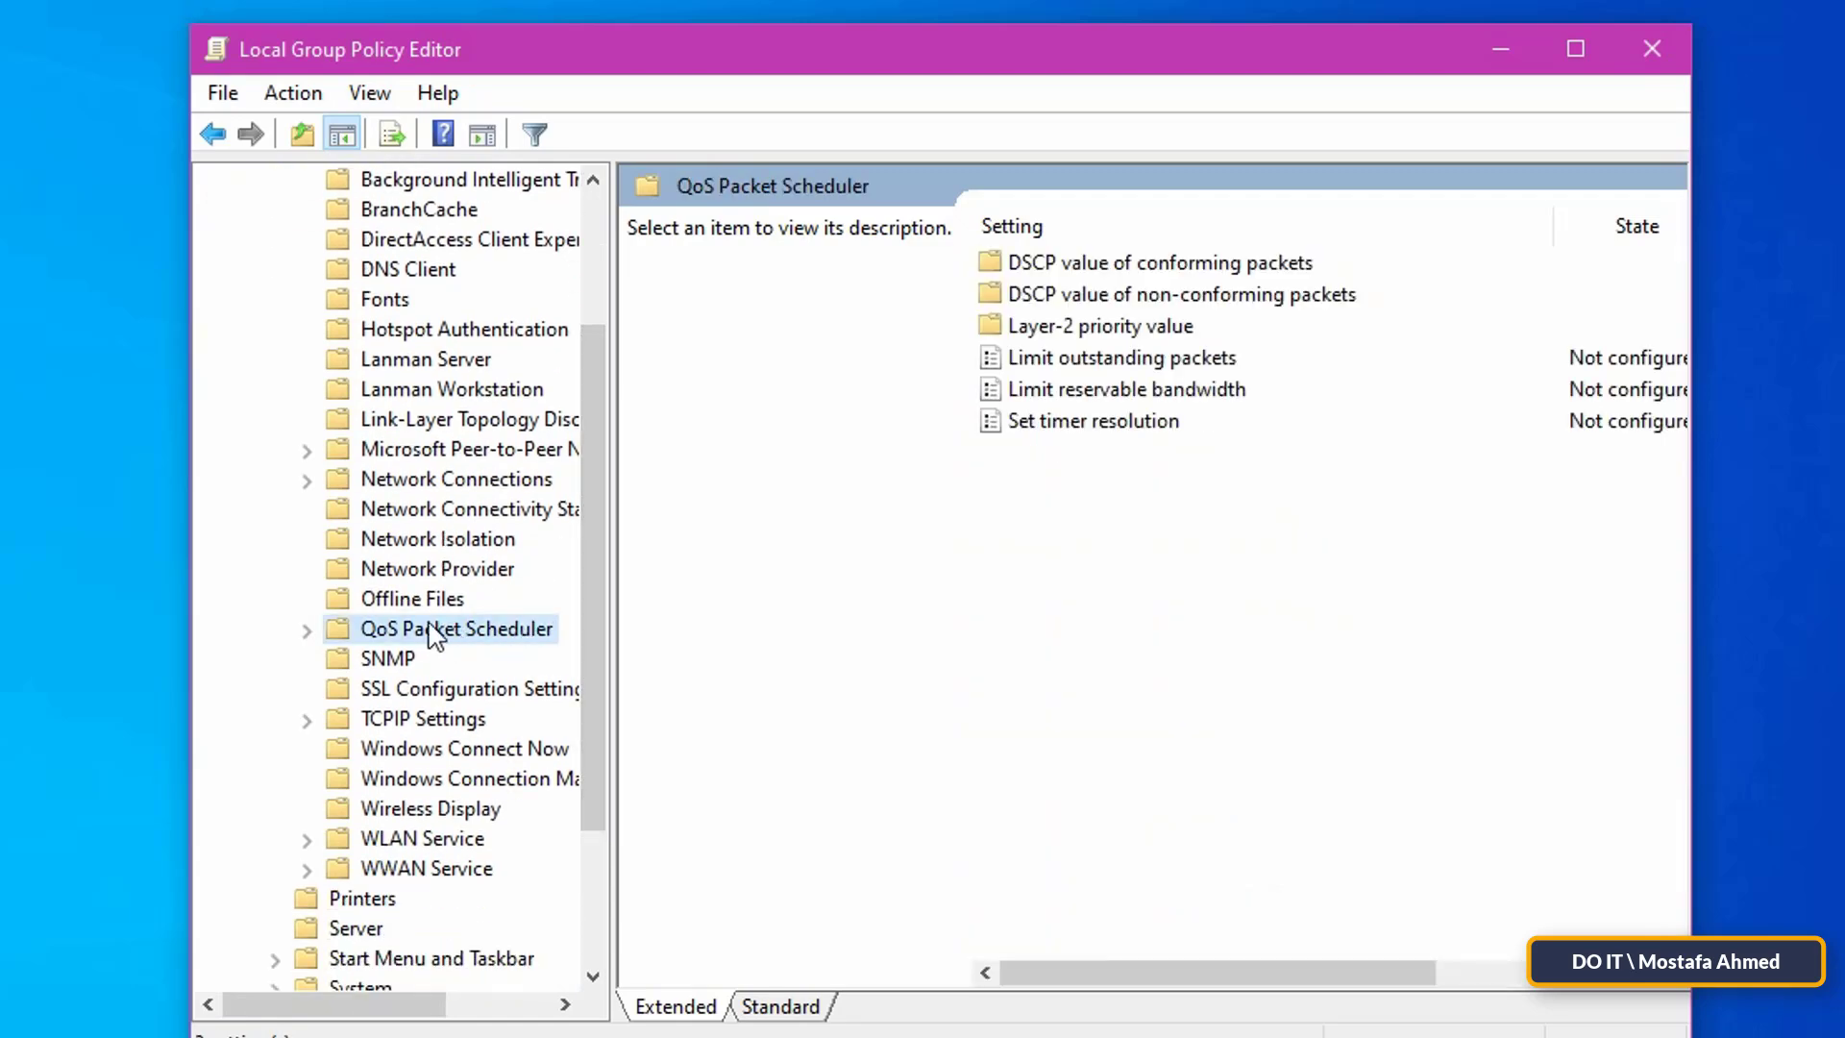
pyautogui.moveTo(1195, 63); pyautogui.dragTo(1123, 45)
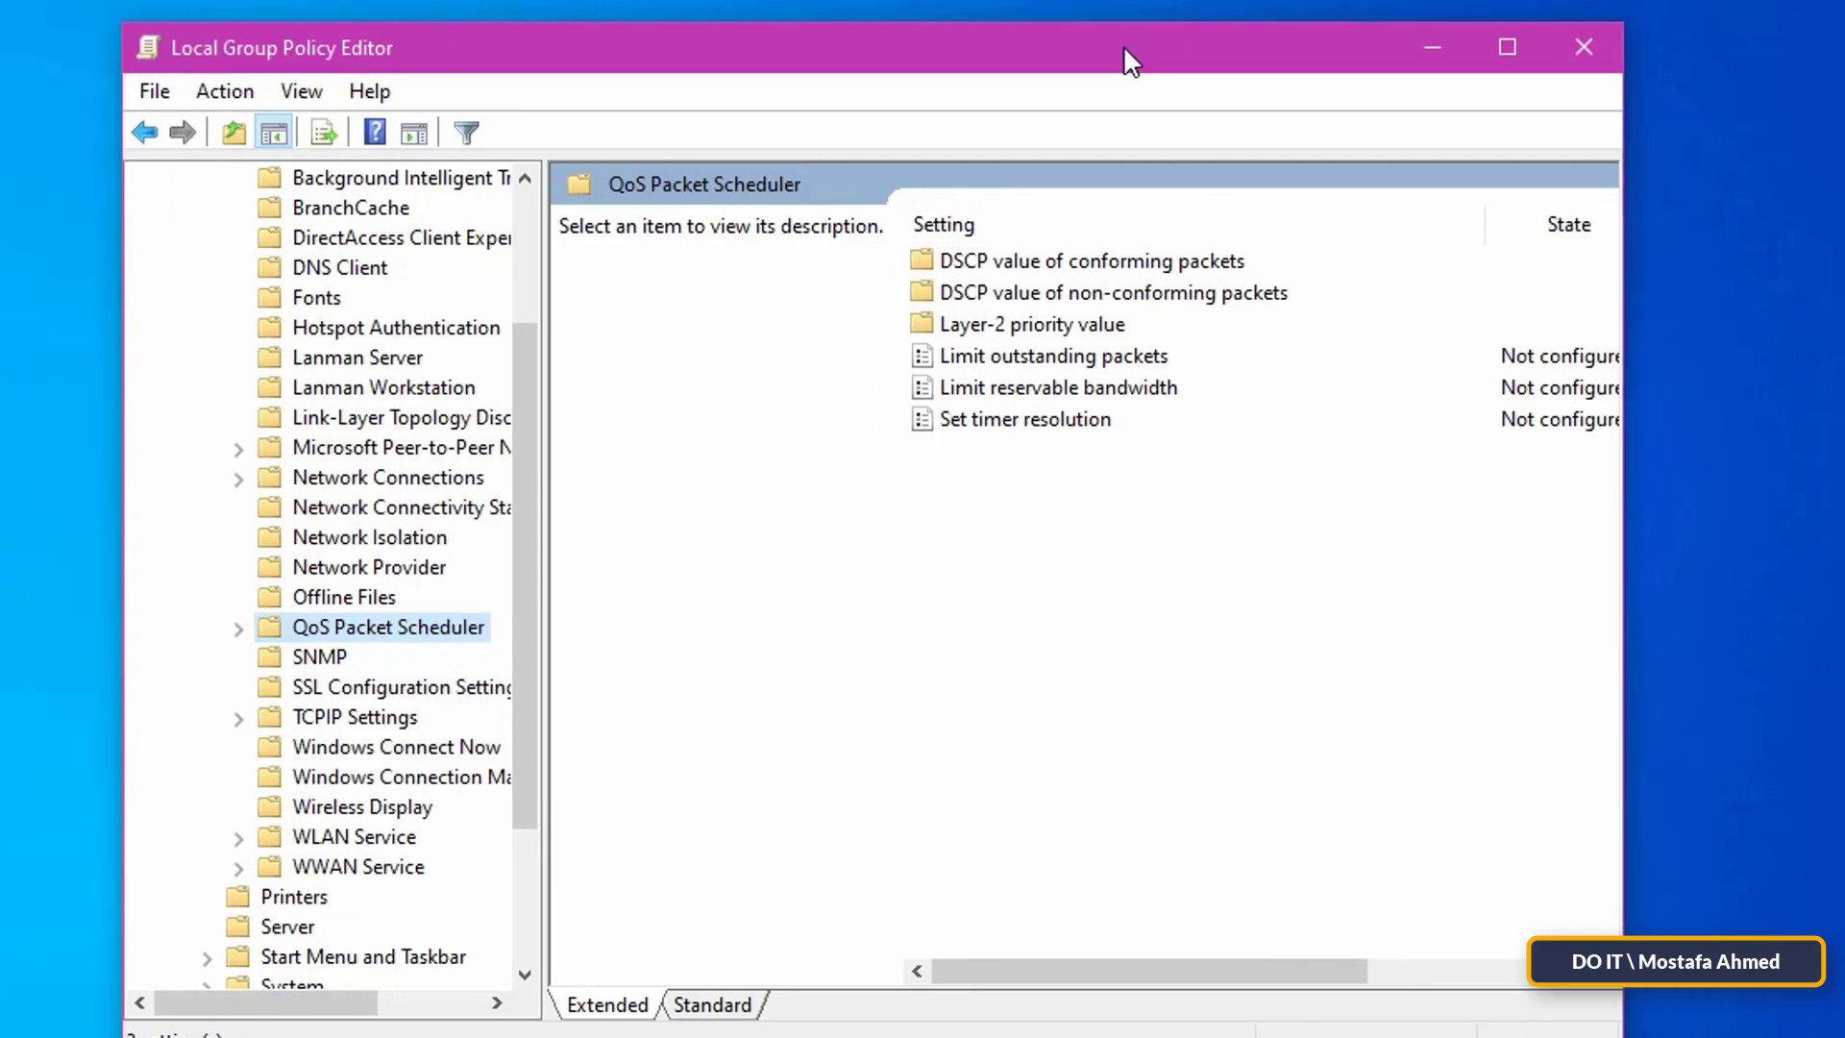
pyautogui.click(1073, 386)
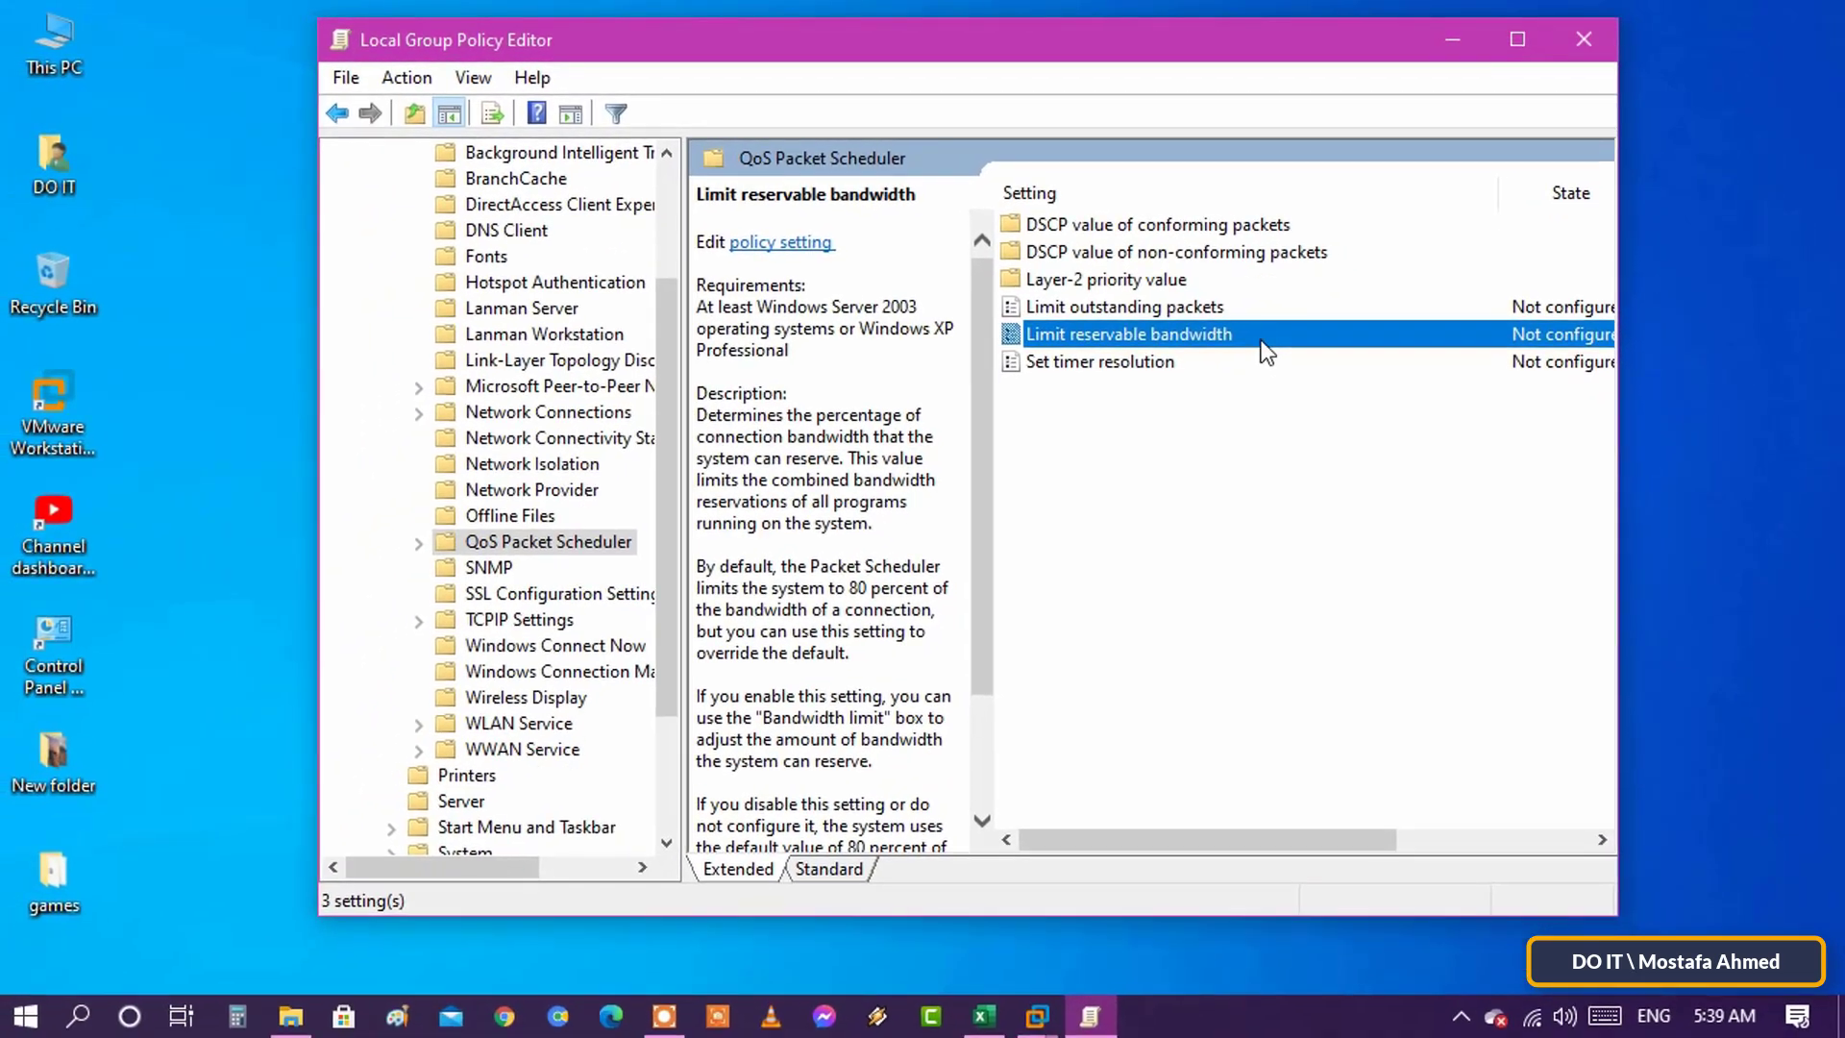
# Set Limit reservable bandwidth to Disabled, apply it, and close the Group Policy Editor.
pyautogui.press('Return')
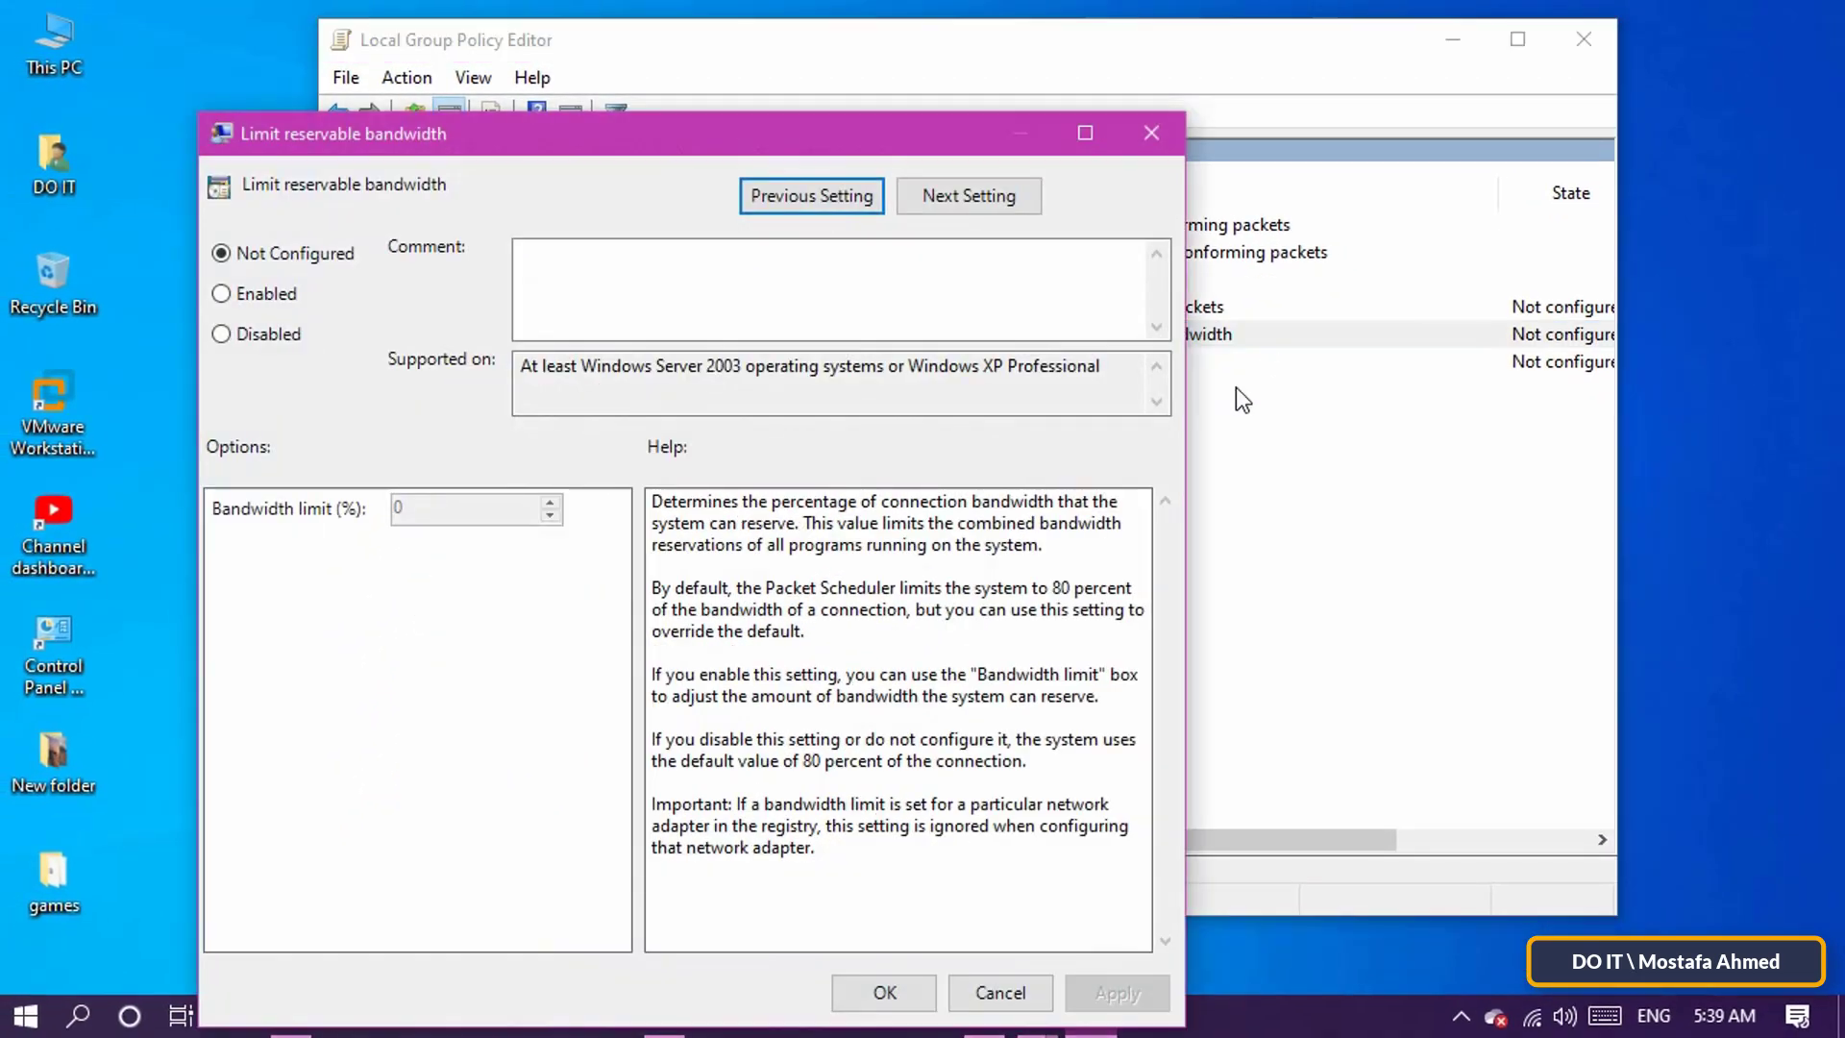
pyautogui.moveTo(1016, 136); pyautogui.dragTo(1195, 54)
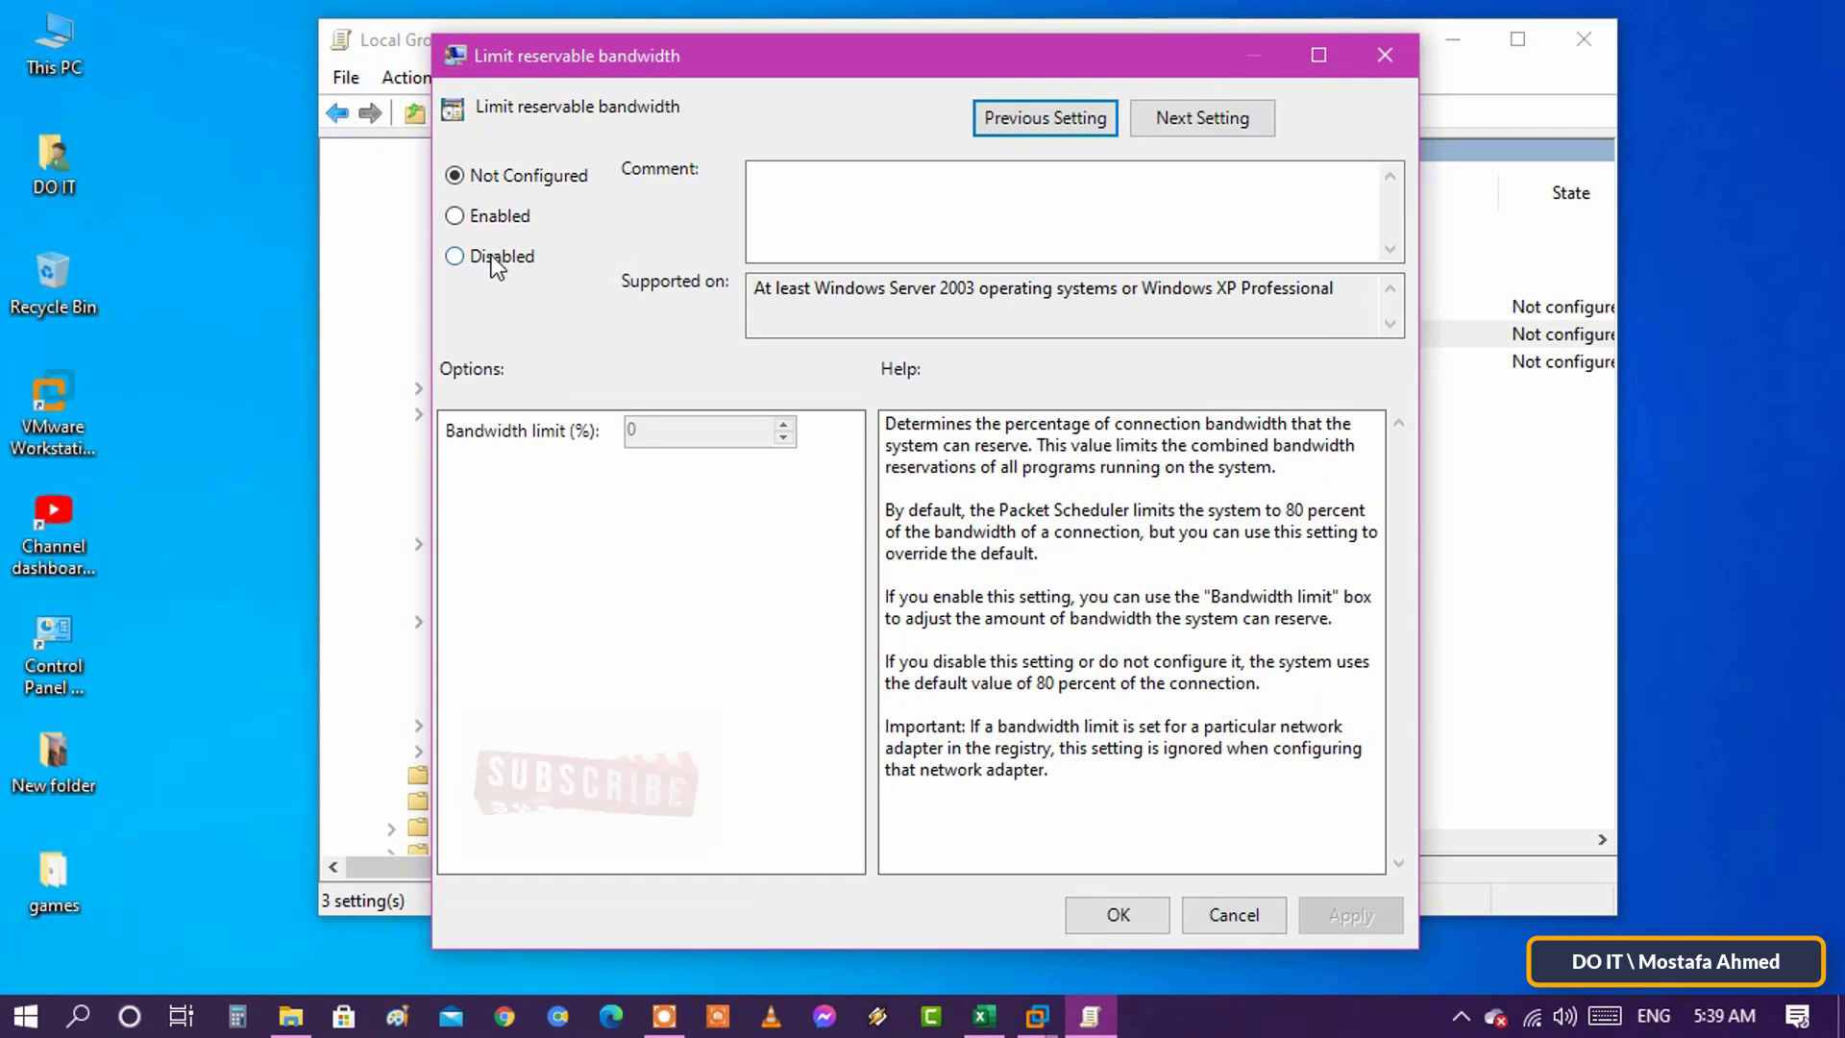
pyautogui.click(455, 257)
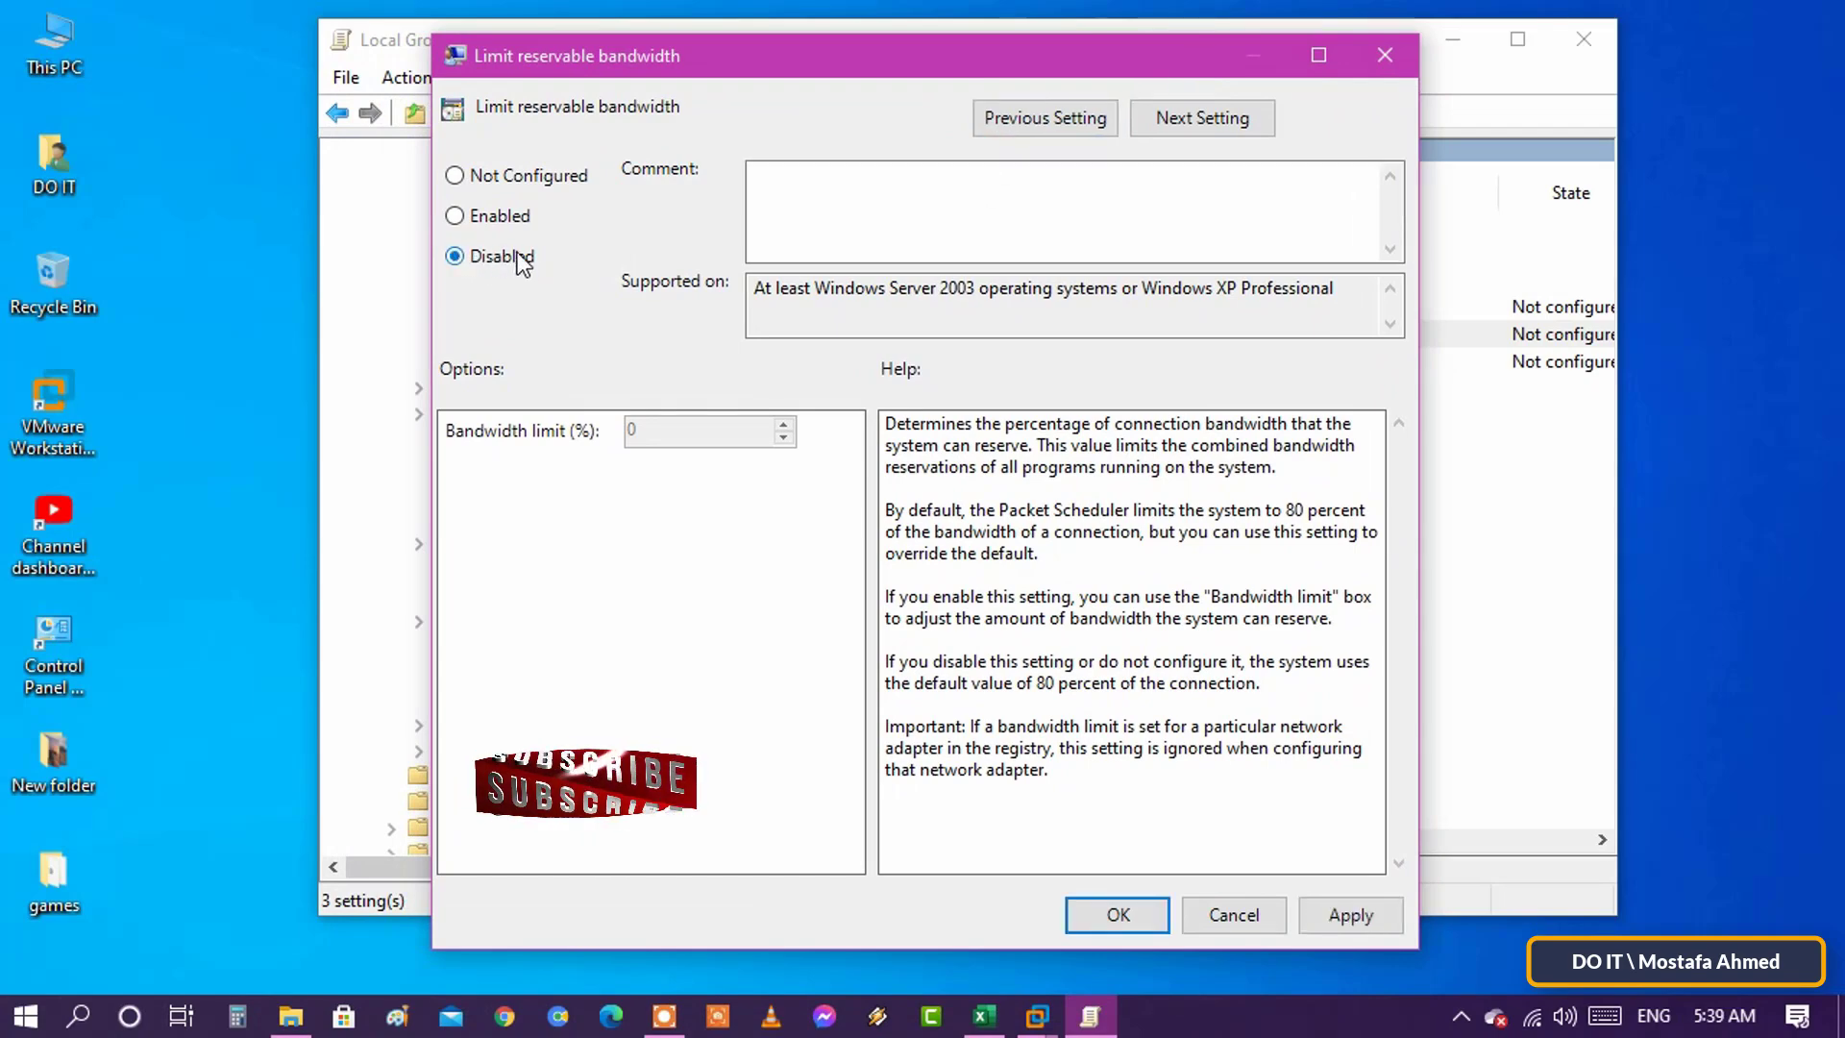
pyautogui.click(1379, 922)
pyautogui.click(1118, 915)
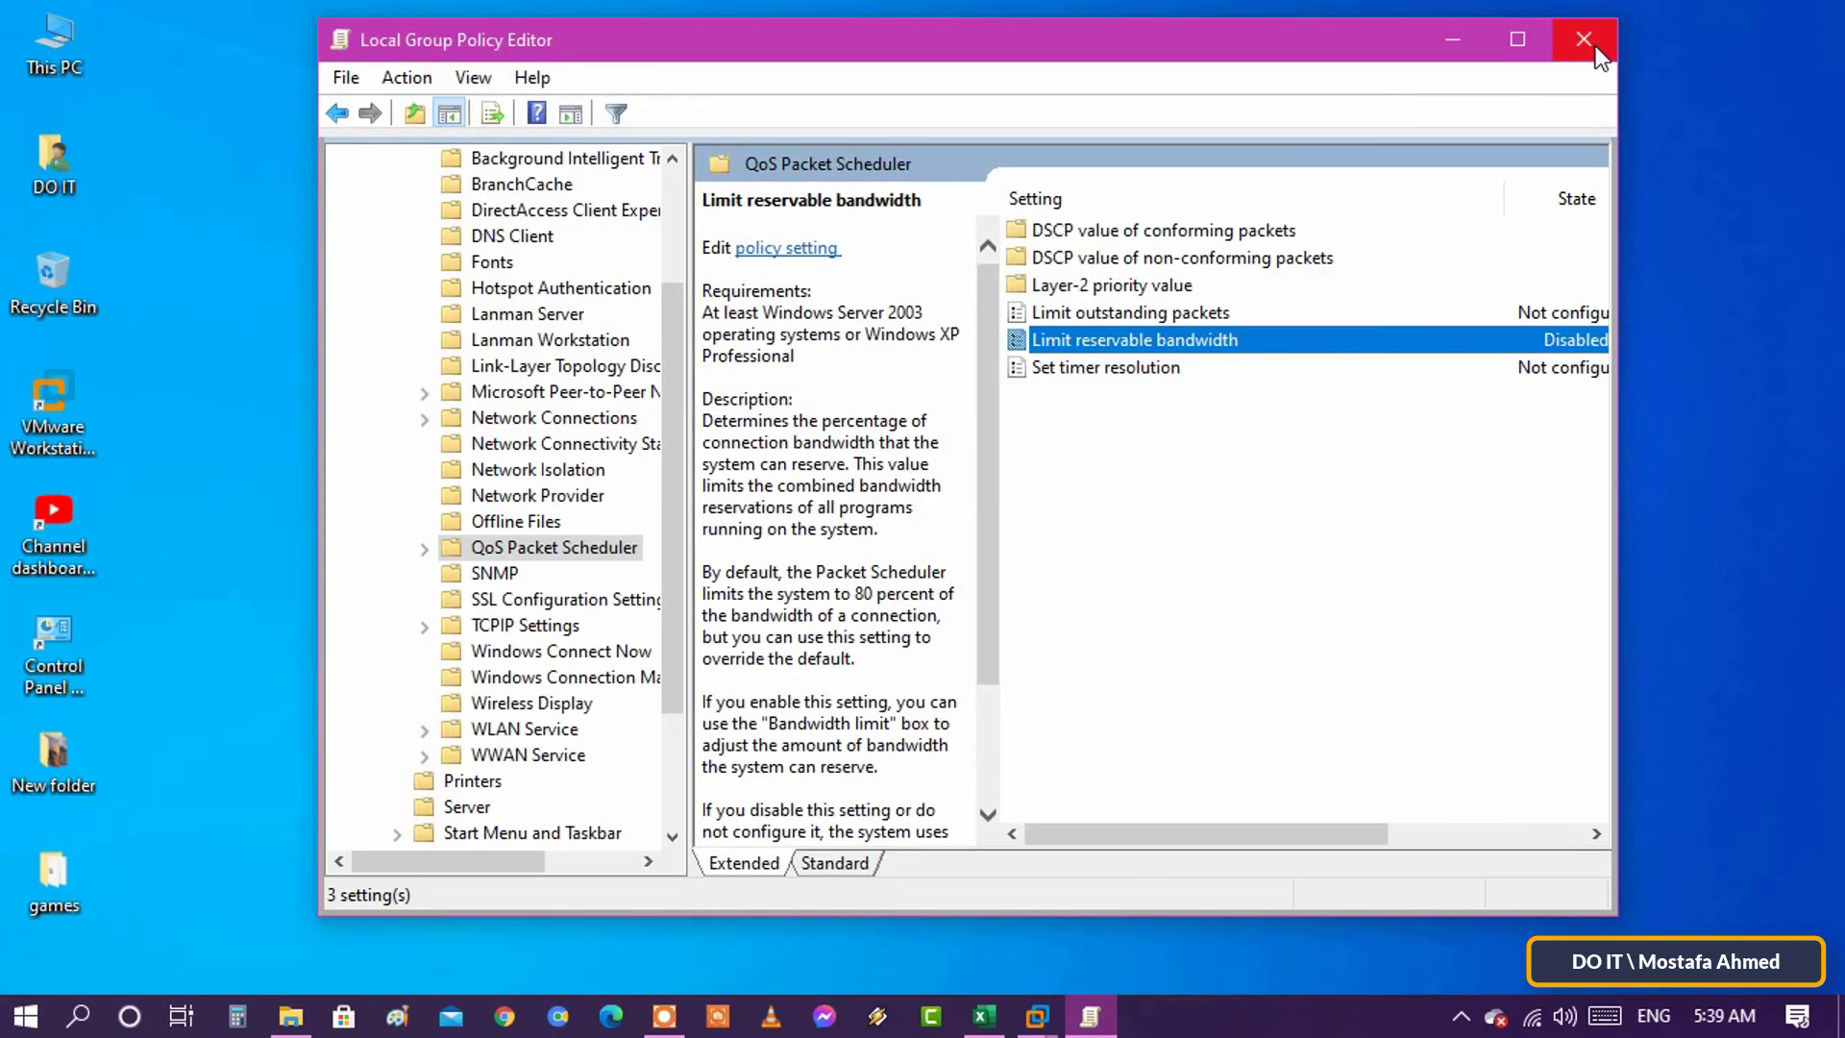
pyautogui.click(1586, 39)
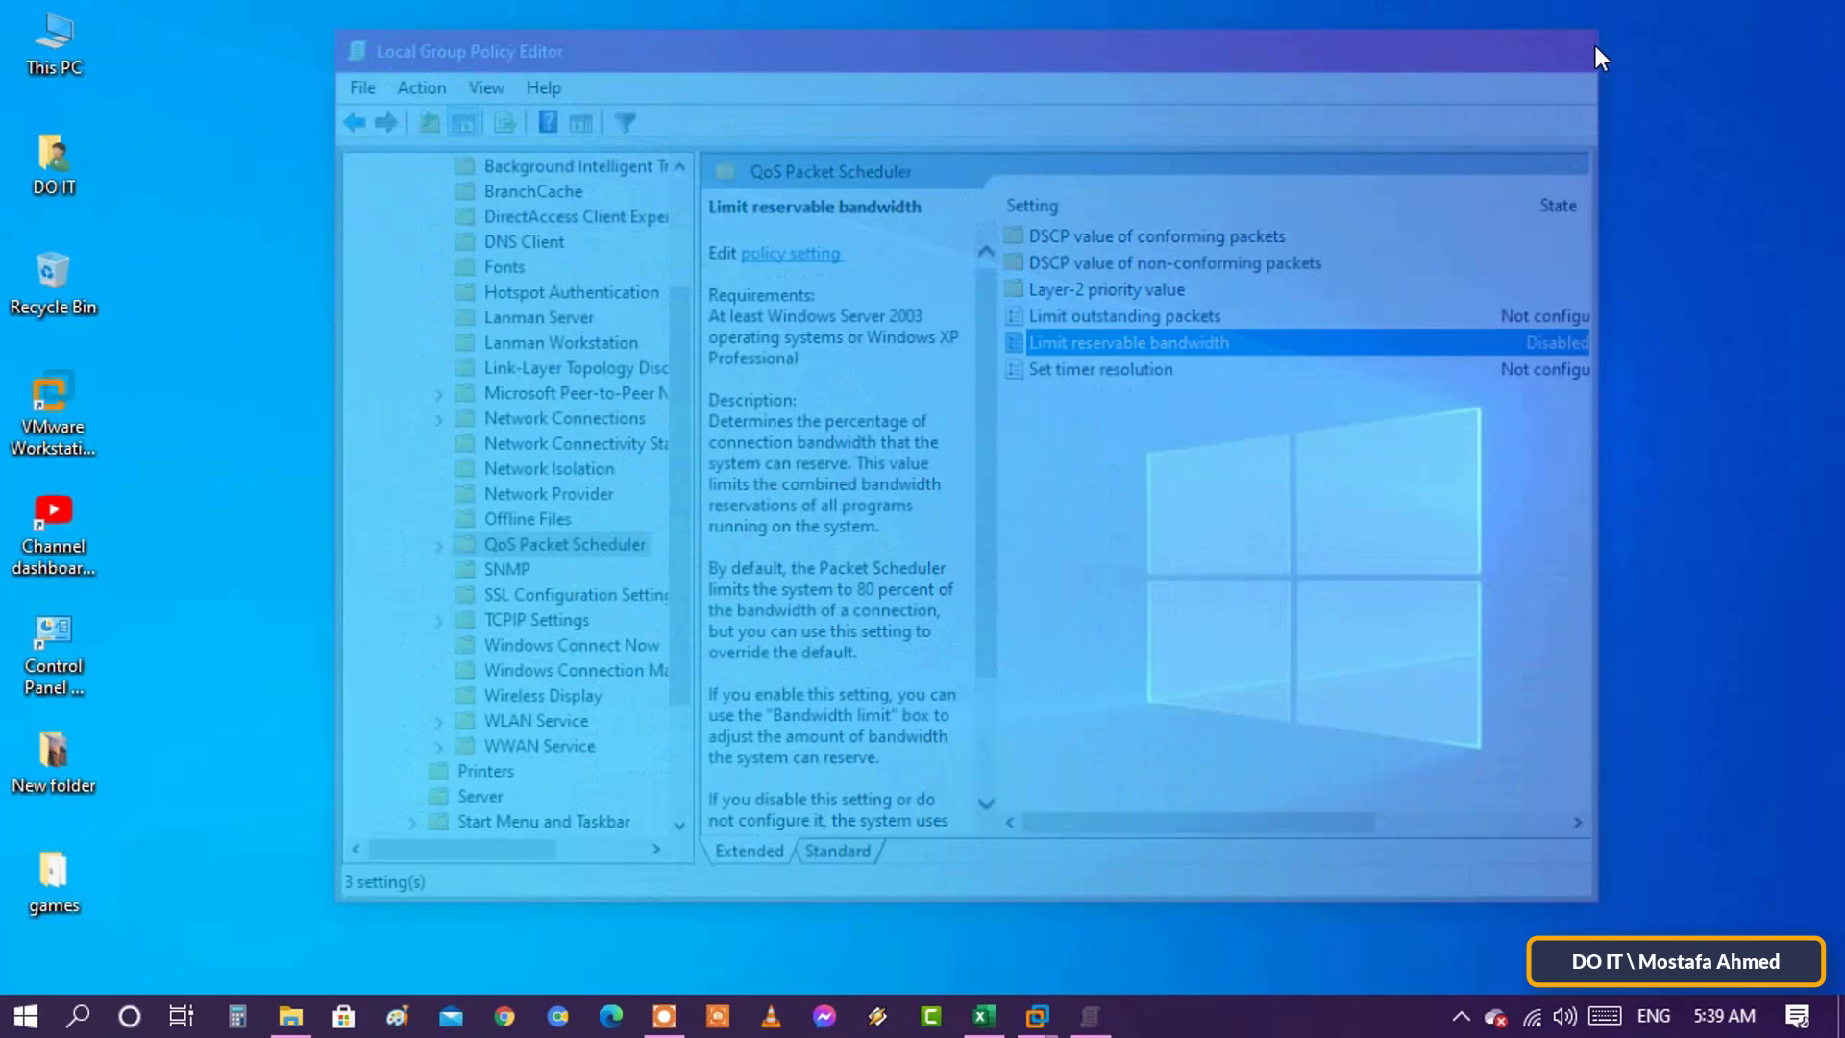